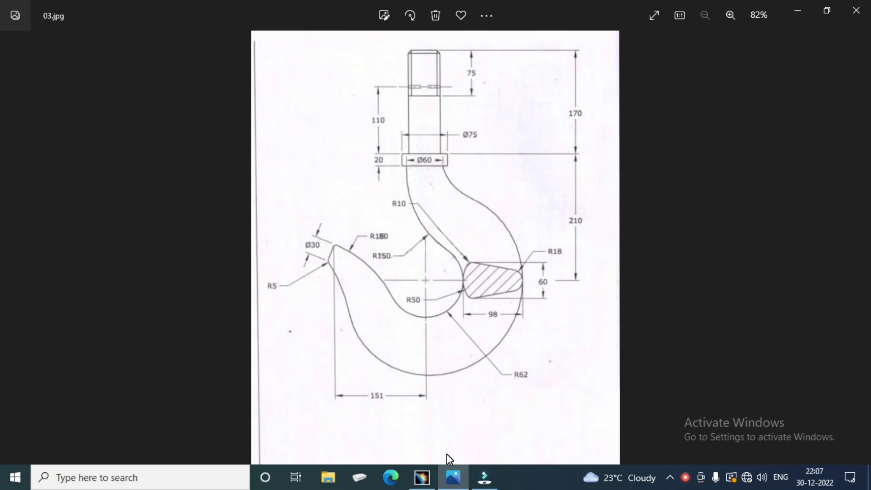
Check the hook drawing 03.jpg, switch back to CATIA V5 and close the open crank hook part without saving.
{"action": "left_click", "coordinate": [422, 476]}
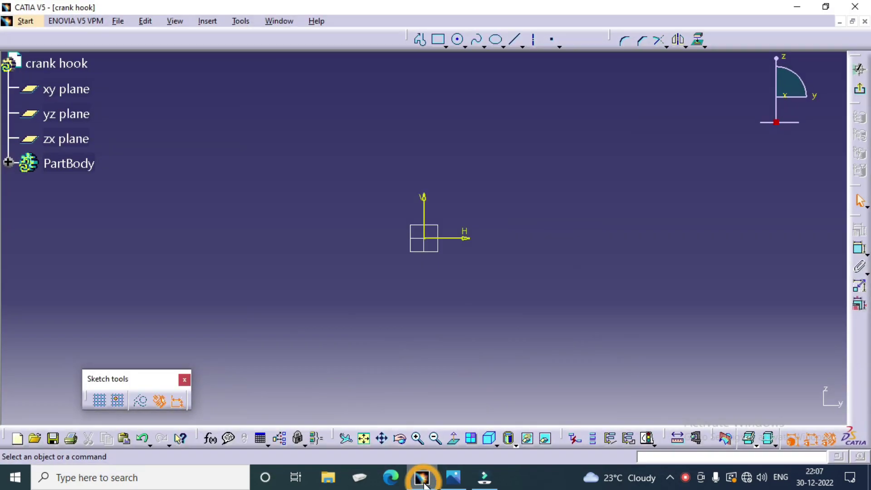
{"action": "left_click", "coordinate": [453, 477]}
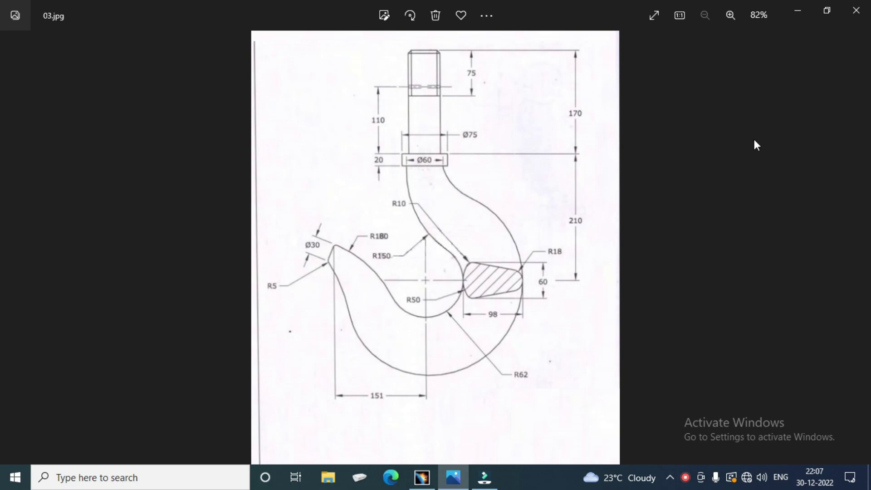
{"action": "left_click", "coordinate": [797, 11]}
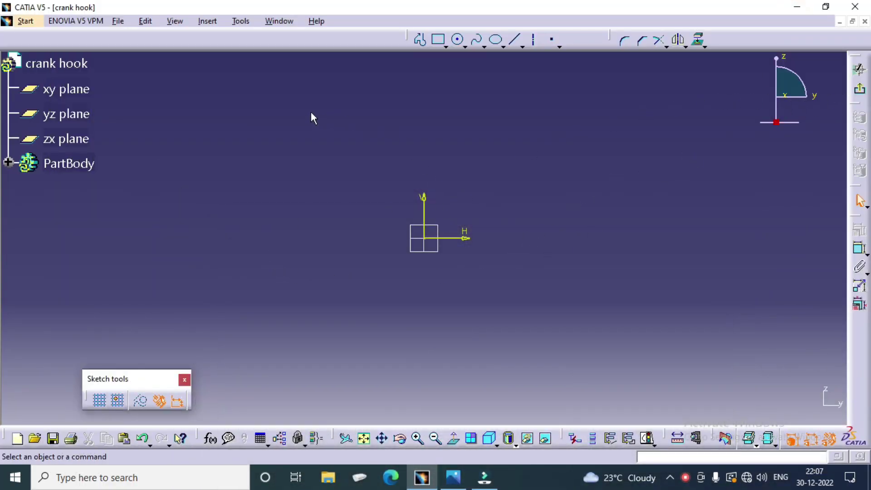
{"action": "left_click", "coordinate": [118, 20]}
{"action": "left_click", "coordinate": [142, 83]}
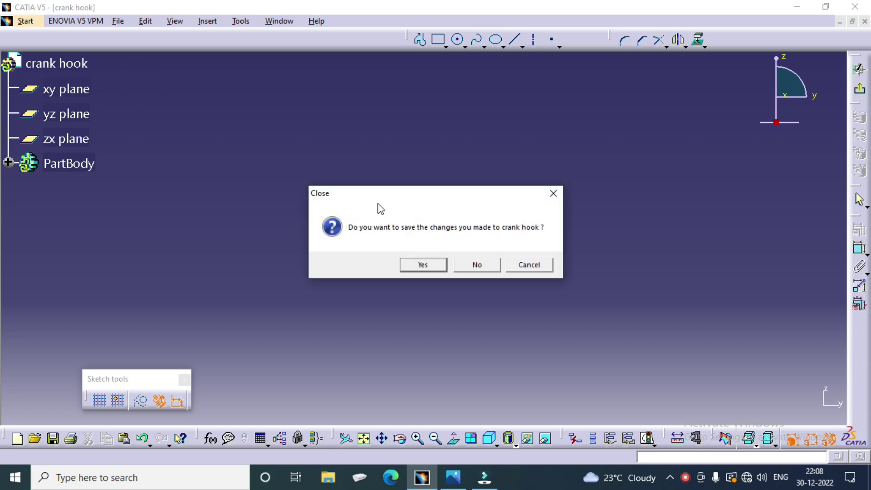
{"action": "left_click", "coordinate": [470, 270]}
Create a new Mechanical Design part named crank hook with hybrid design enabled.
{"action": "left_click", "coordinate": [13, 21]}
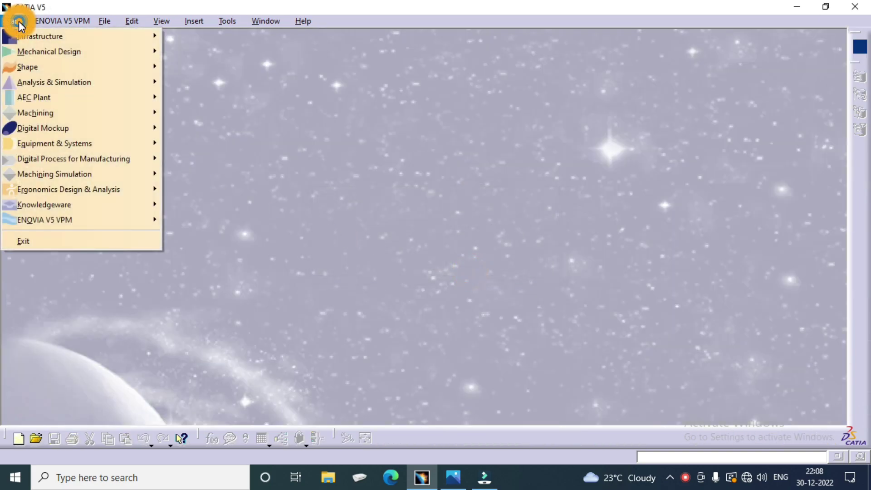
{"action": "mouse_move", "coordinate": [34, 53]}
{"action": "left_click", "coordinate": [190, 52]}
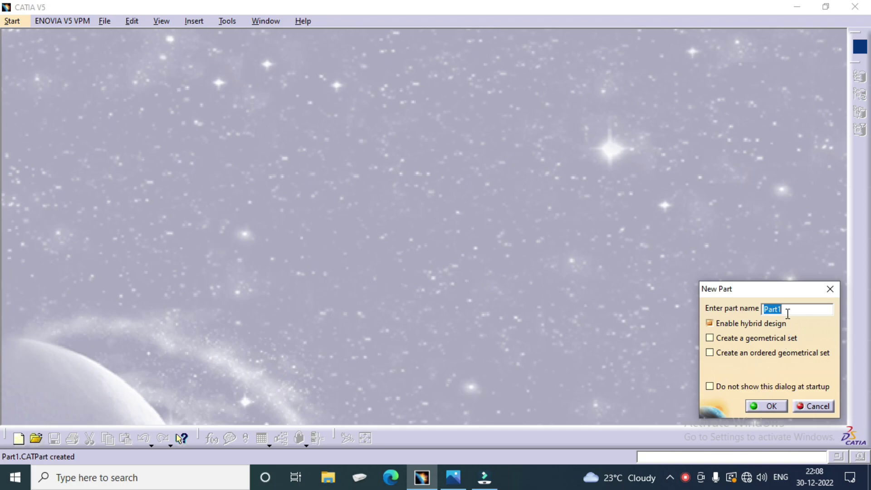
{"action": "key", "text": "BackSpace"}
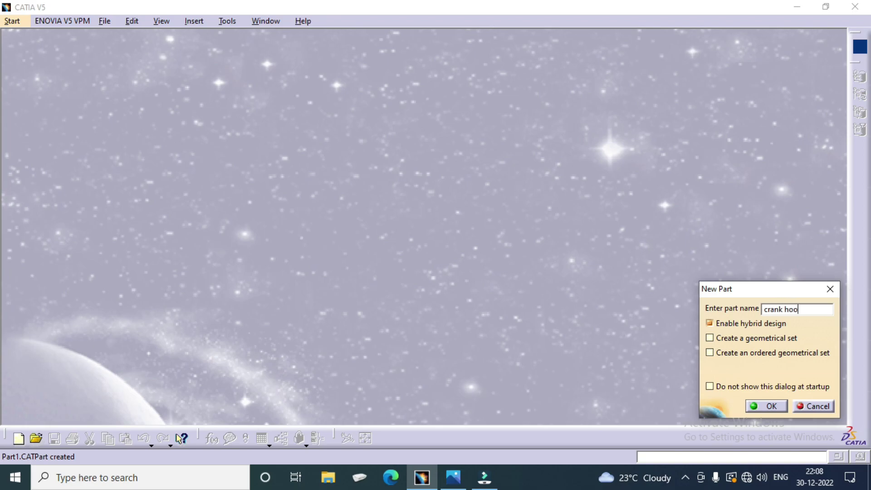
{"action": "left_click", "coordinate": [767, 405]}
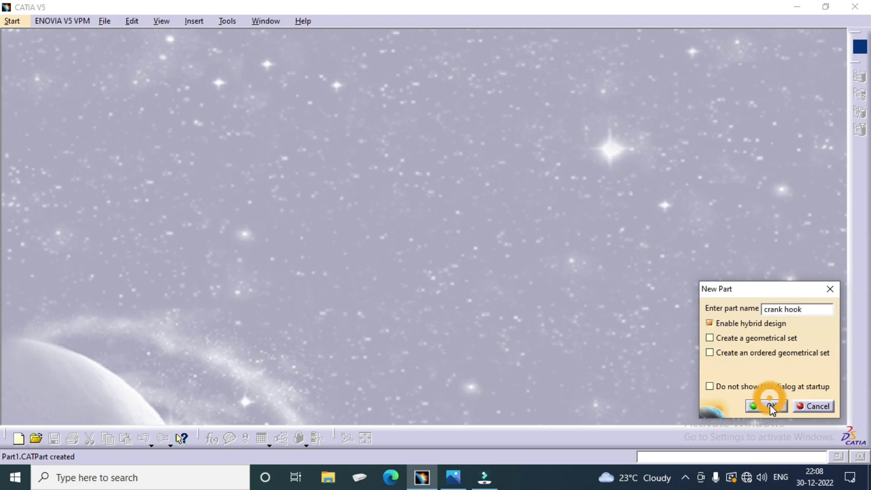
Open a sketch on the yz plane and draw a circle about 161 mm in diameter centred on the origin.
{"action": "scroll", "coordinate": [126, 164], "scroll_direction": "up", "scroll_amount": 5}
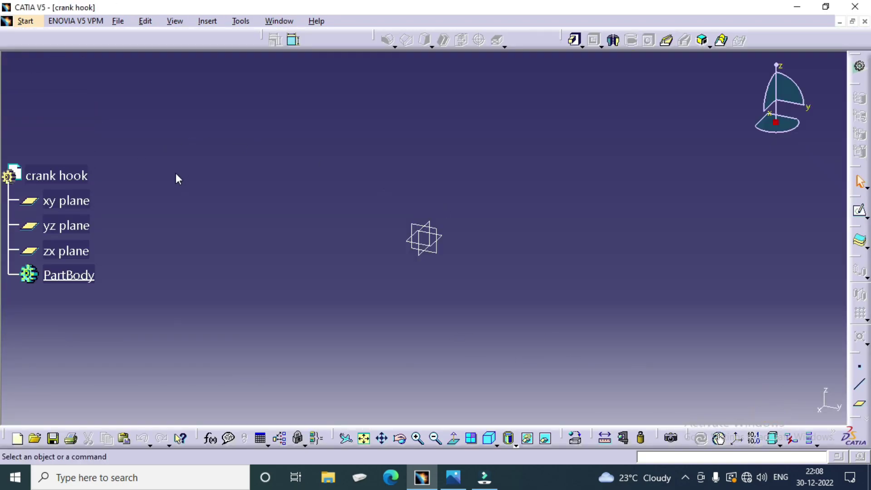
{"action": "scroll", "coordinate": [175, 177], "scroll_direction": "down", "scroll_amount": 3}
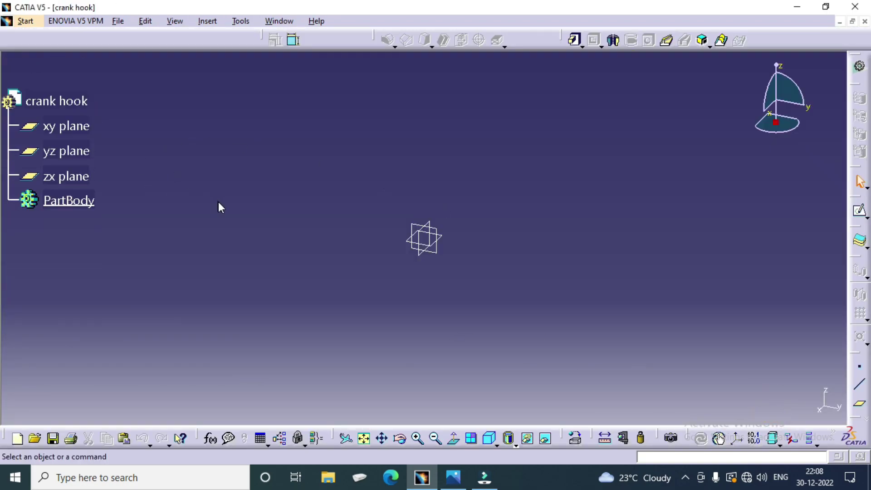
{"action": "left_click", "coordinate": [855, 214]}
{"action": "left_click", "coordinate": [434, 254]}
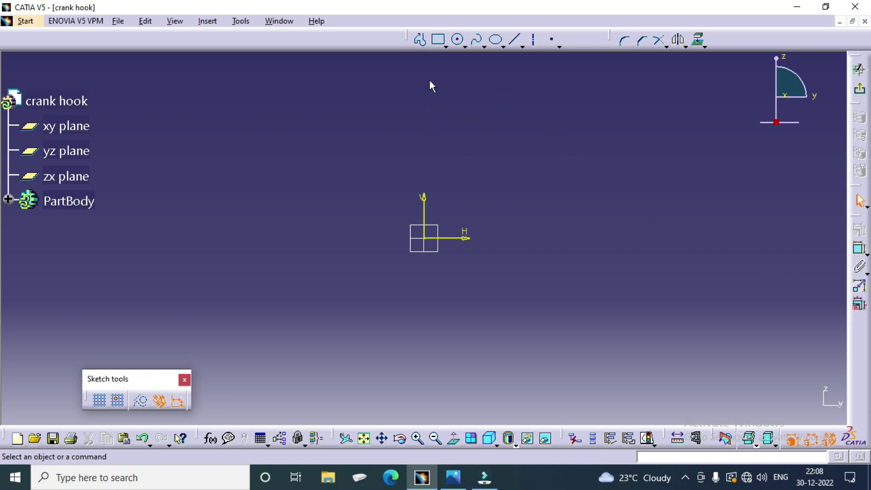
{"action": "left_click", "coordinate": [457, 40]}
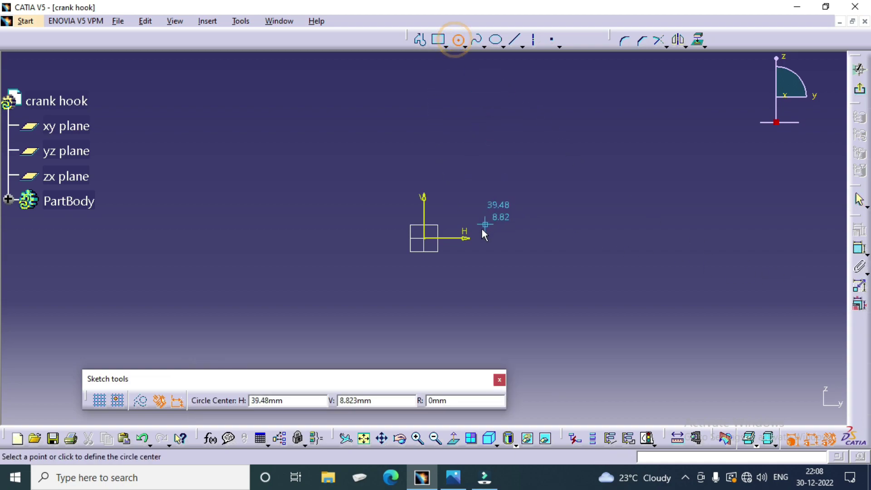
{"action": "left_click", "coordinate": [426, 239]}
{"action": "left_click", "coordinate": [524, 162]}
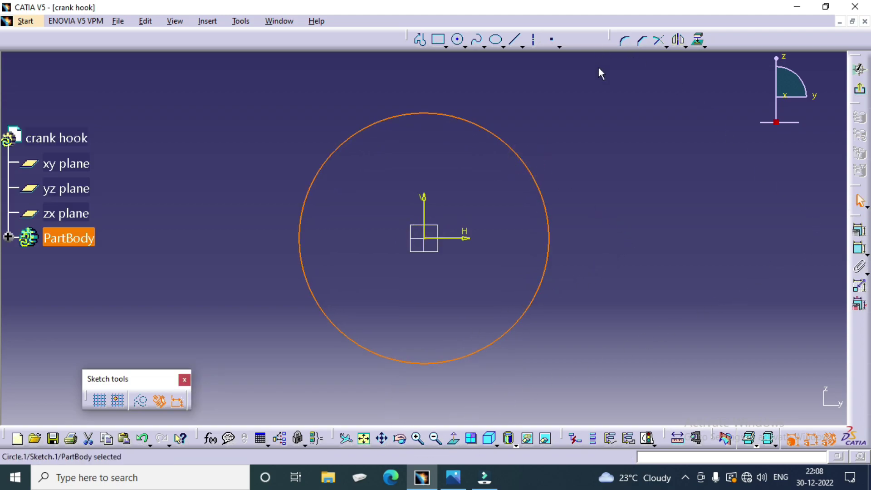
Constrain the circle with a radius dimension of 62 mm, as given for the hook's inner curve in the drawing.
{"action": "left_click", "coordinate": [859, 248]}
{"action": "left_click", "coordinate": [582, 286]}
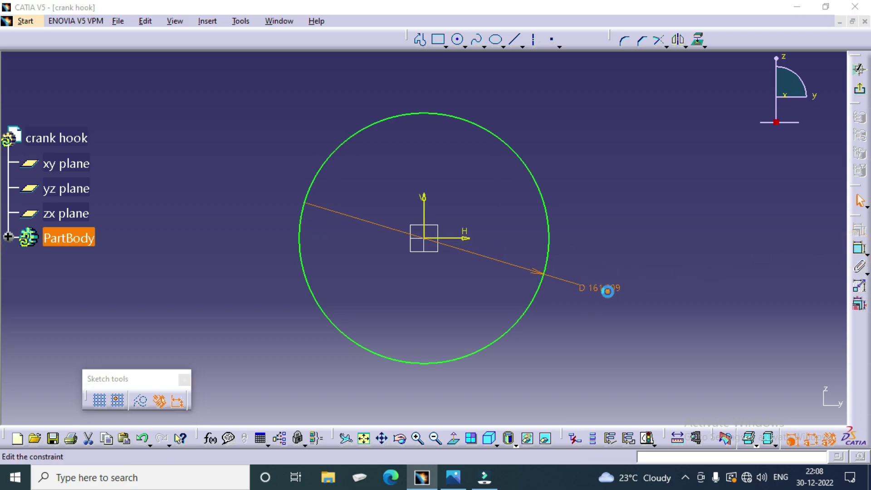
{"action": "double_click", "coordinate": [607, 290]}
{"action": "left_click", "coordinate": [452, 479]}
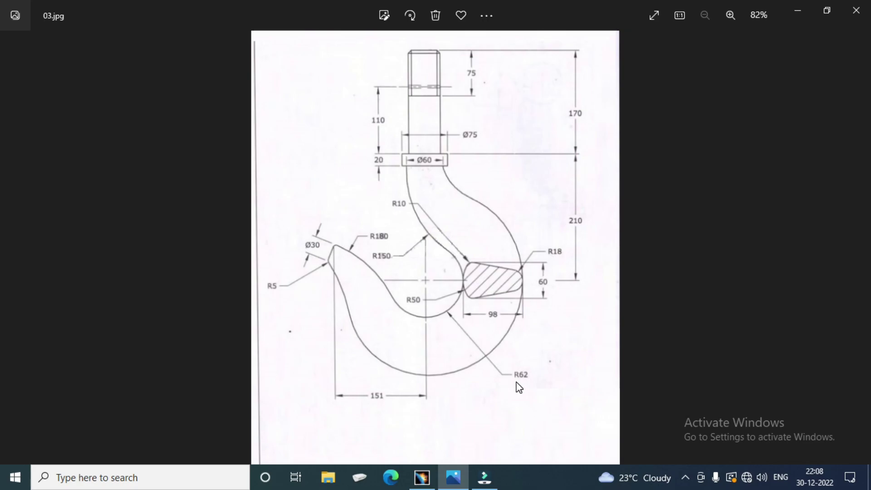
{"action": "left_click", "coordinate": [422, 477]}
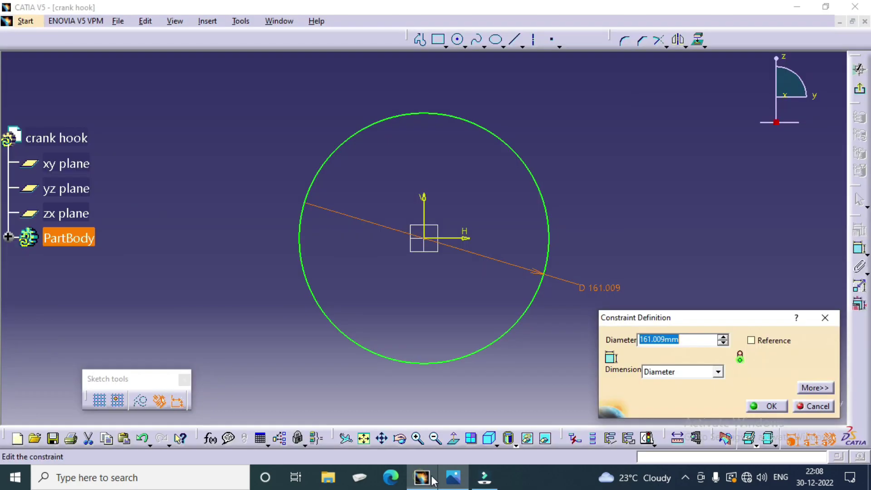
{"action": "left_click", "coordinate": [666, 373]}
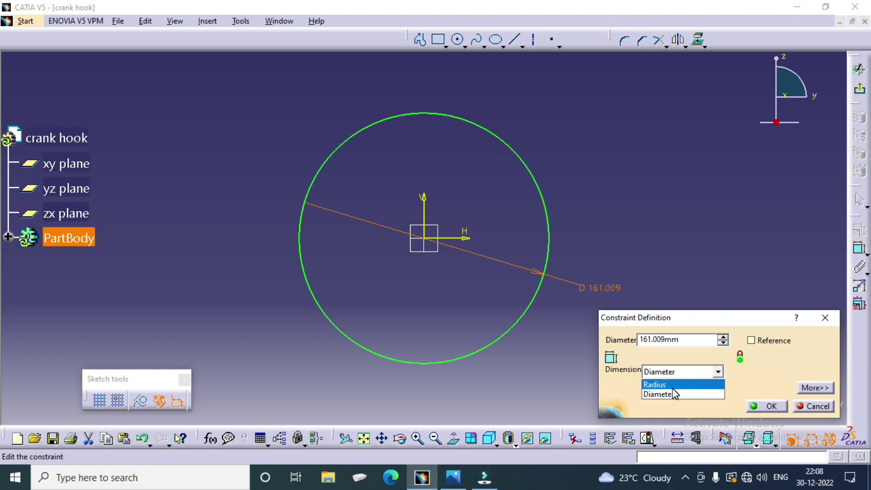
{"action": "left_click", "coordinate": [667, 385]}
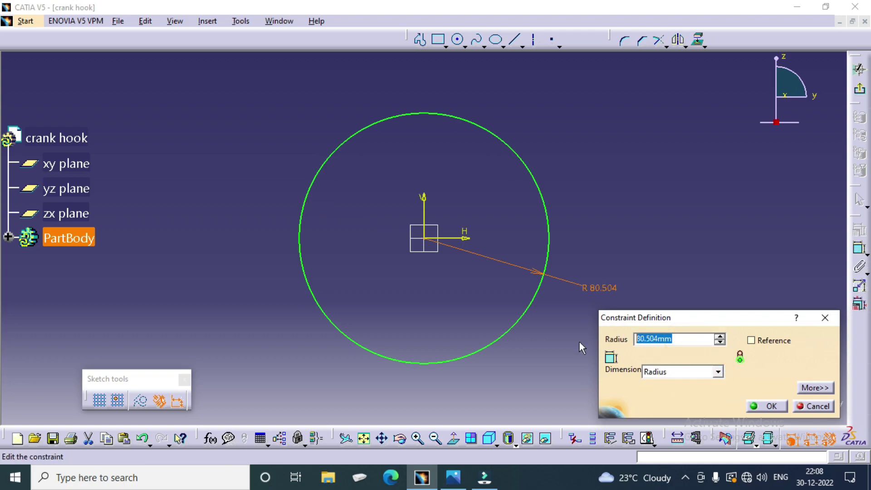
{"action": "type", "text": "62"}
{"action": "key", "text": "Return"}
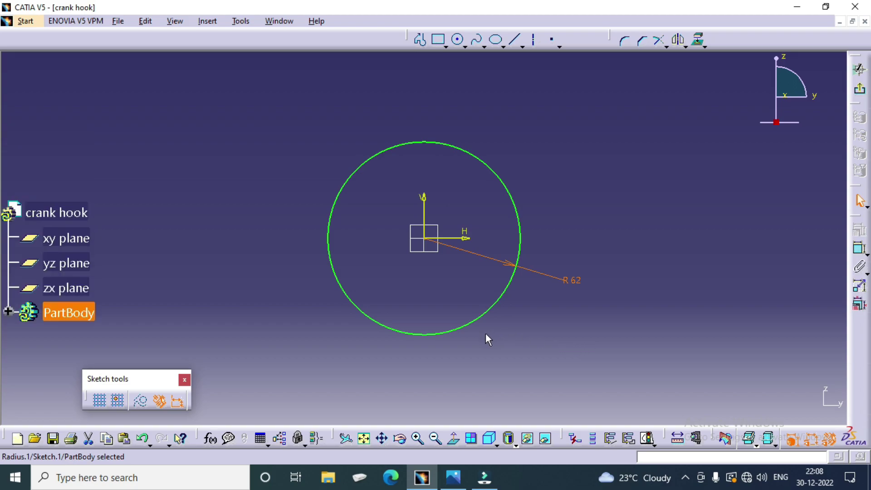
Draw a vertical line about 121 mm long upward from the circle's centre.
{"action": "left_click", "coordinate": [514, 39]}
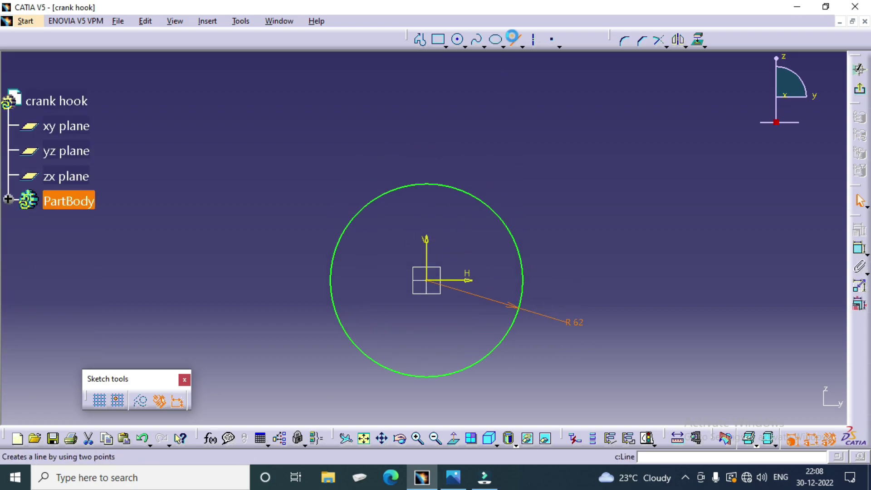
{"action": "left_click", "coordinate": [429, 280]}
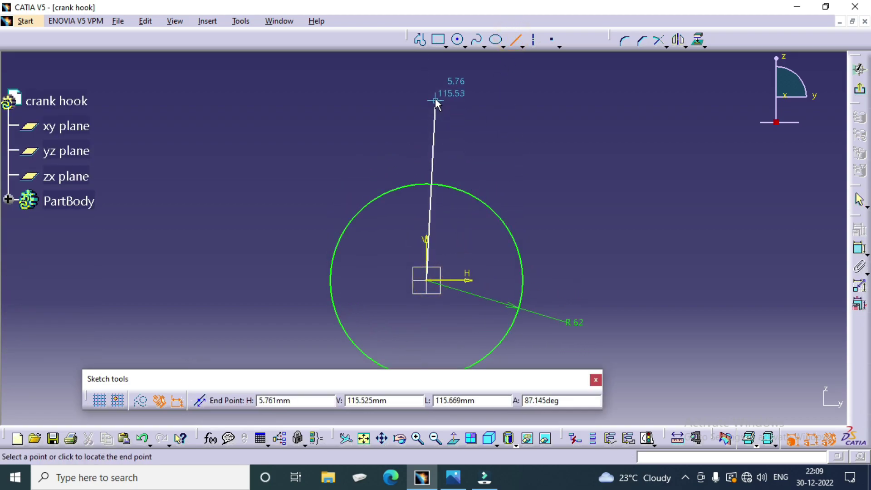
{"action": "left_click", "coordinate": [425, 91]}
{"action": "left_click", "coordinate": [480, 156]}
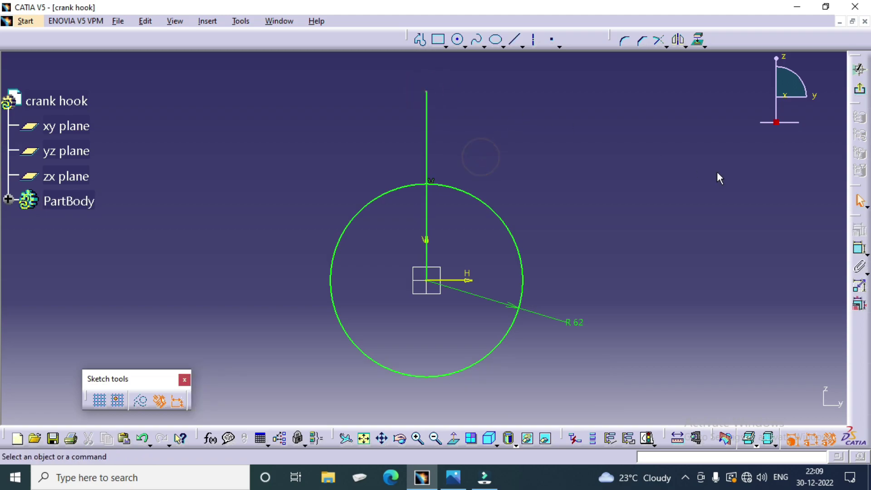
Dimension the vertical line and set its length to 190 mm.
{"action": "left_click", "coordinate": [859, 248]}
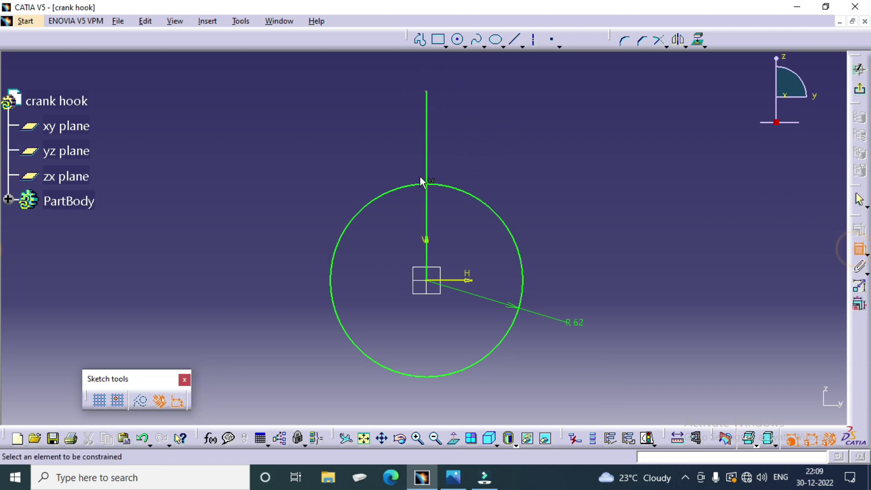
{"action": "left_click", "coordinate": [426, 157]}
{"action": "left_click", "coordinate": [376, 166]}
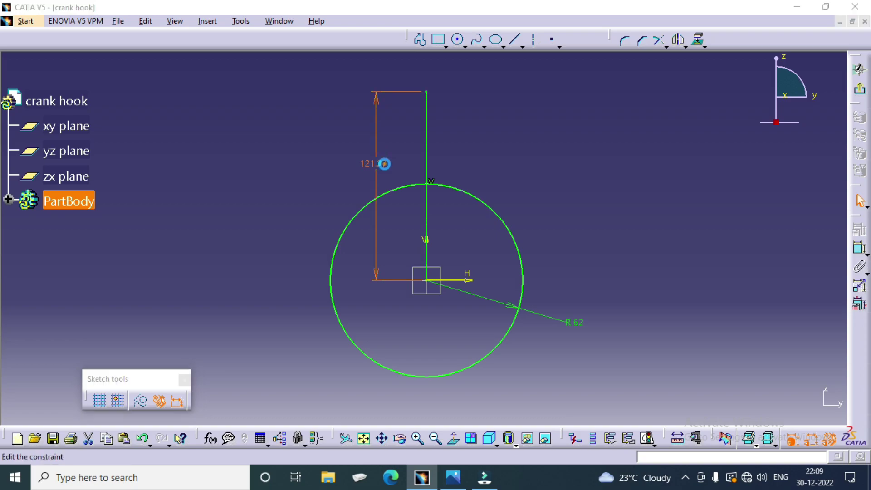
{"action": "double_click", "coordinate": [379, 163]}
{"action": "type", "text": "190"}
{"action": "key", "text": "Return"}
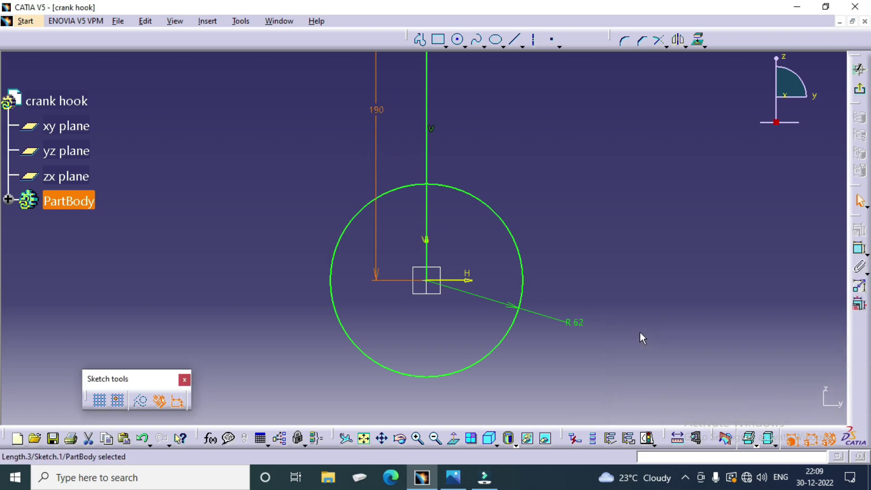
Compare the sketch, viewed normal to its plane, with the collar, neck and height dimensions in the hook drawing 03.jpg.
{"action": "middle_click_drag", "start_coordinate": [677, 260], "coordinate": [674, 347]}
{"action": "scroll", "coordinate": [620, 301], "scroll_direction": "down", "scroll_amount": 3}
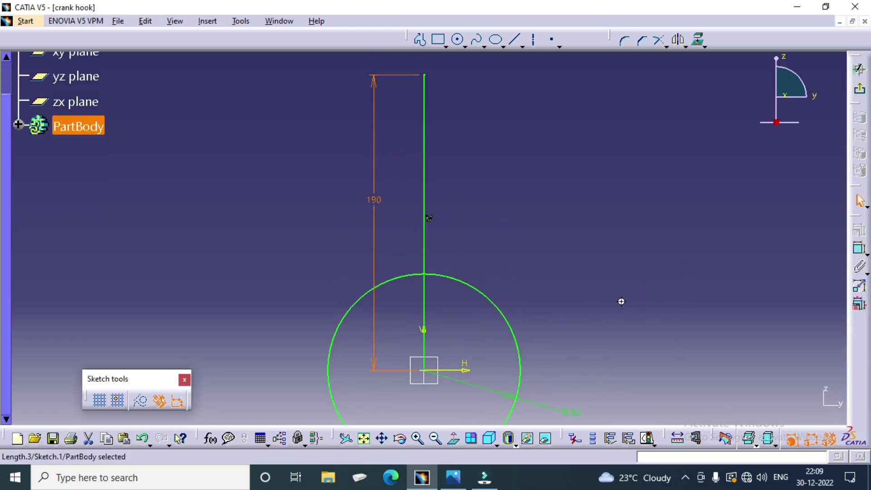
{"action": "mouse_move", "coordinate": [620, 301]}
{"action": "middle_mouse_down"}
{"action": "mouse_move", "coordinate": [621, 282]}
{"action": "mouse_move", "coordinate": [592, 381]}
{"action": "middle_mouse_up"}
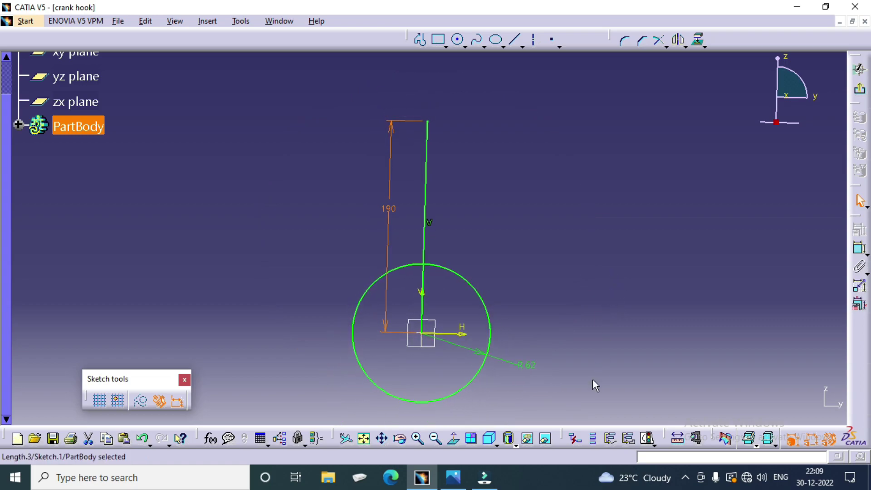
{"action": "left_click", "coordinate": [453, 438]}
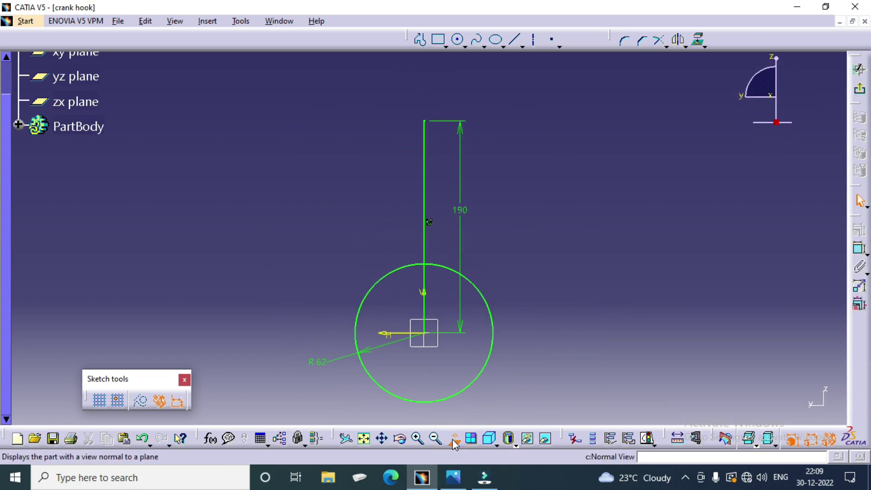
{"action": "left_click", "coordinate": [453, 439]}
{"action": "left_click", "coordinate": [453, 477]}
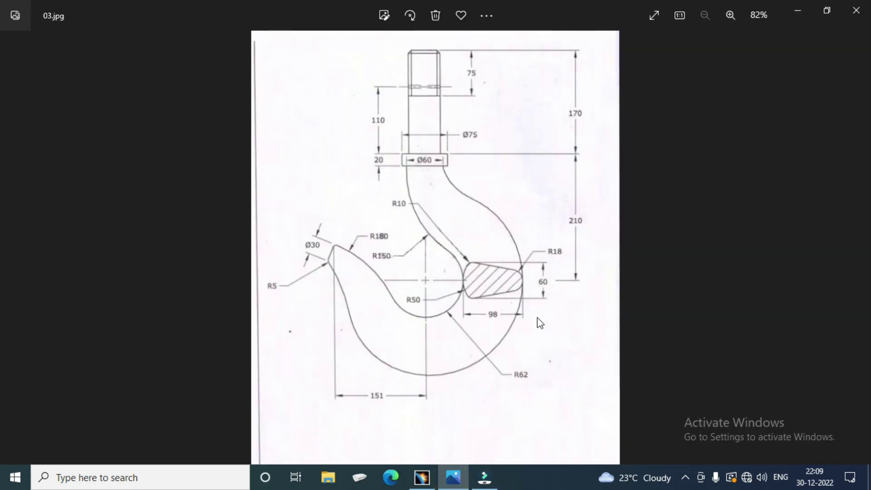
{"action": "left_click", "coordinate": [424, 478]}
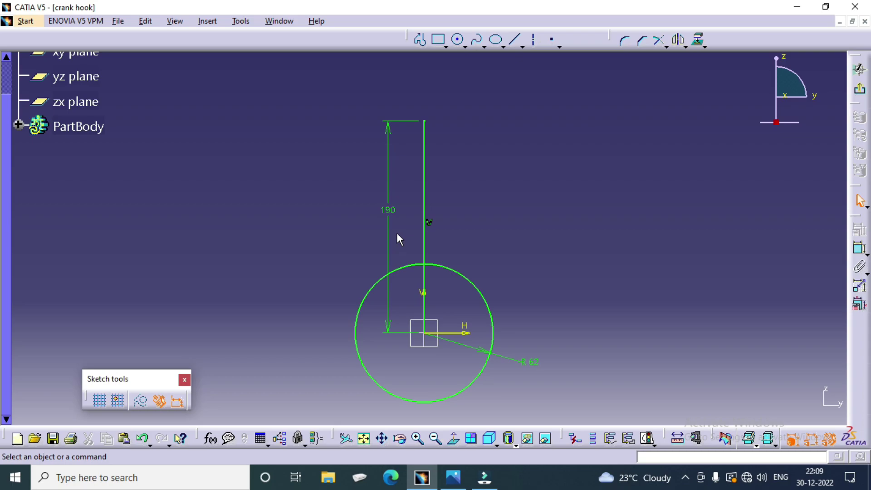
{"action": "left_click", "coordinate": [453, 477]}
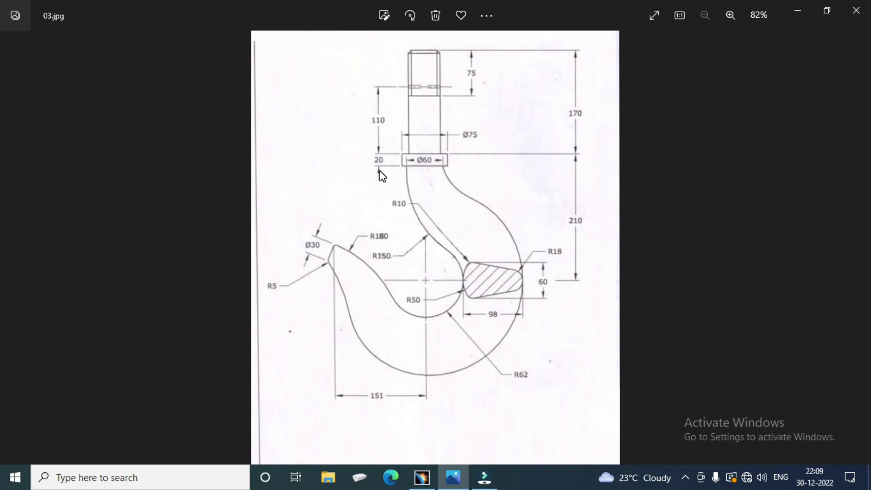
{"action": "left_click", "coordinate": [421, 477]}
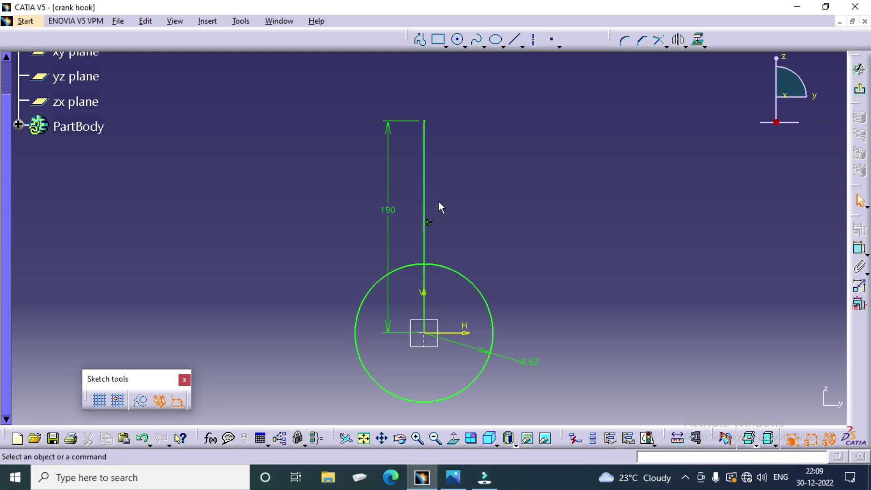
{"action": "left_click", "coordinate": [453, 477]}
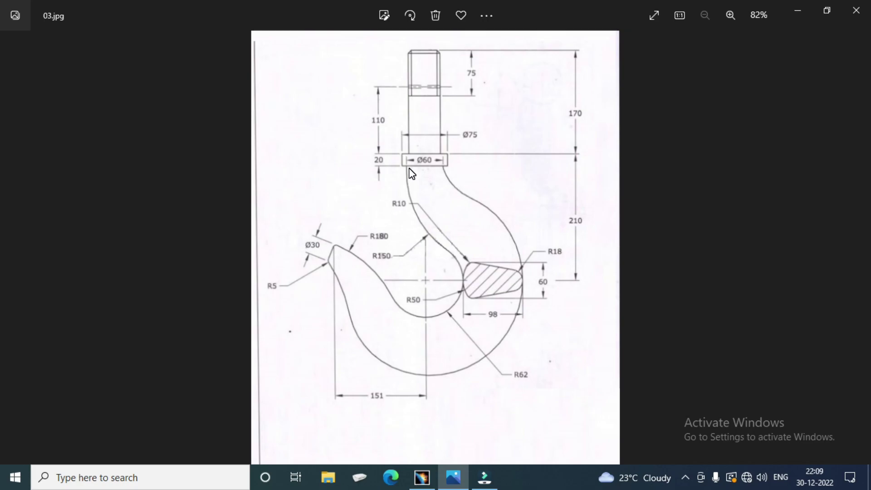
{"action": "left_click", "coordinate": [422, 477]}
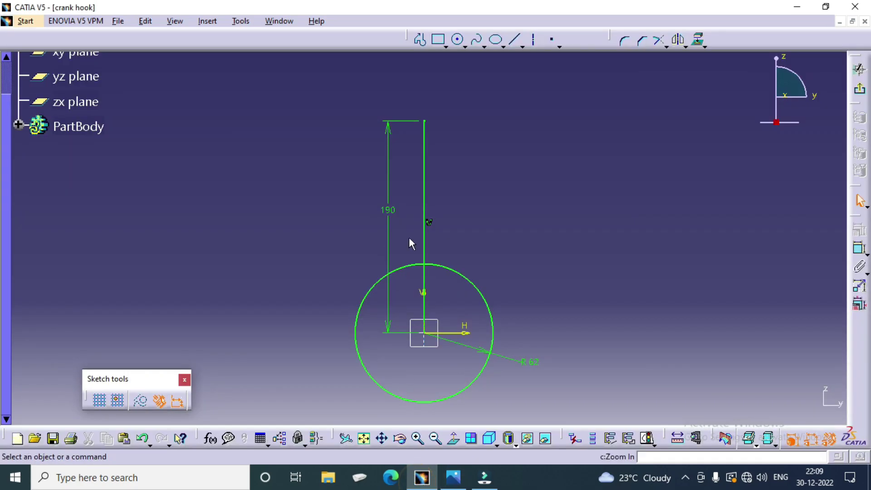
Offset the vertical centre line about 44 mm to its left as a parallel copy.
{"action": "left_click", "coordinate": [435, 207]}
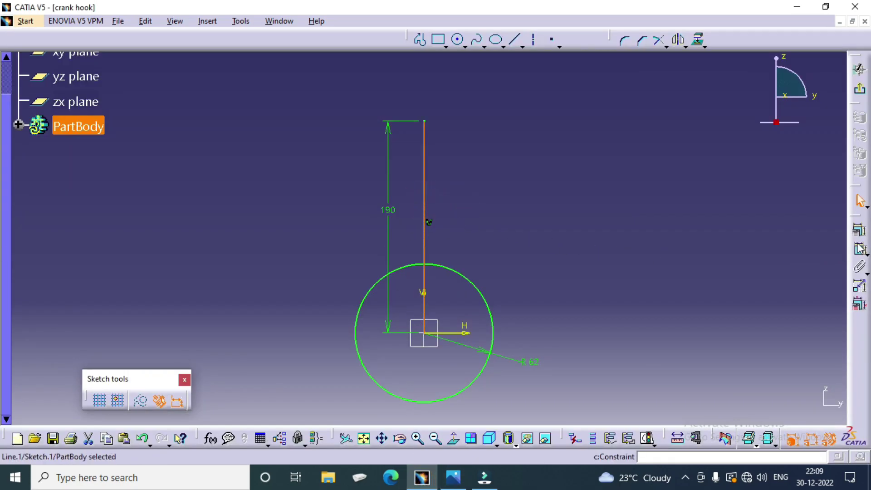
{"action": "left_click", "coordinate": [685, 46]}
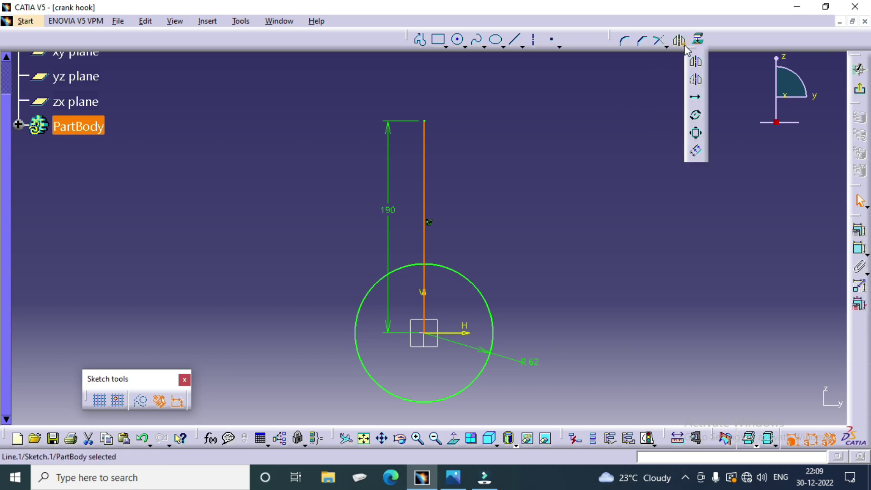
{"action": "left_click", "coordinate": [695, 151]}
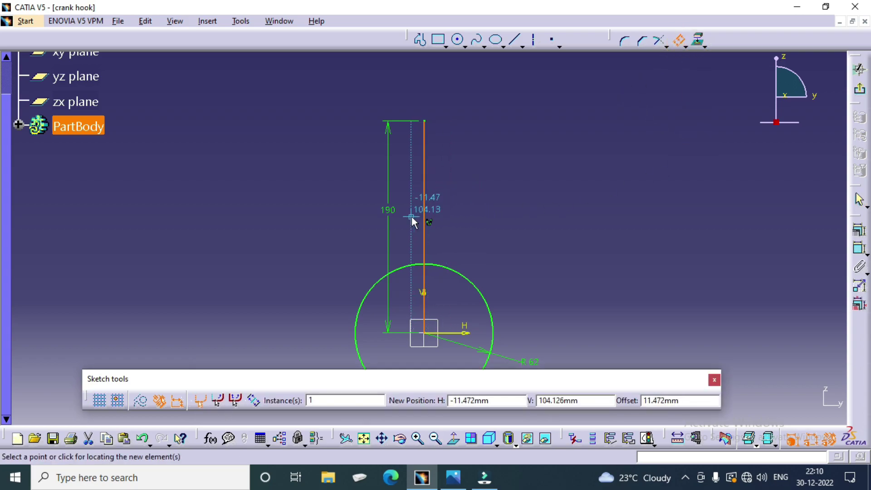
{"action": "left_click", "coordinate": [374, 213]}
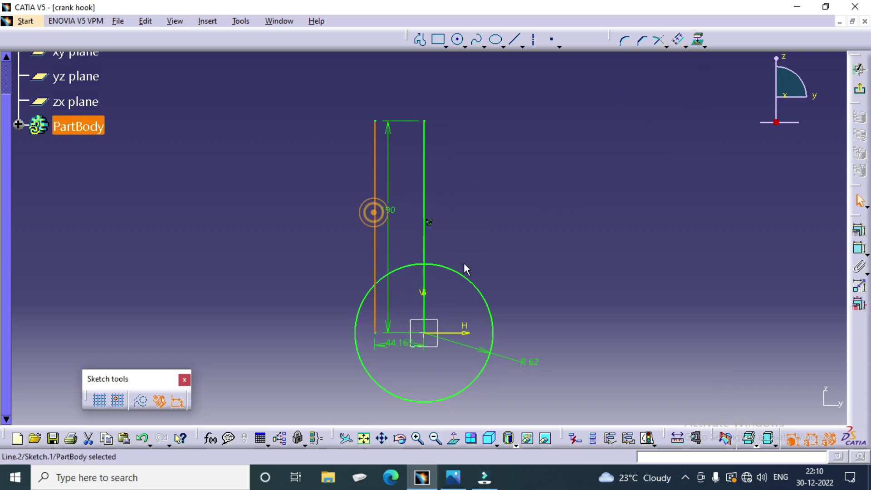
{"action": "left_click", "coordinate": [501, 206]}
Set the offset distance between the two vertical lines to 30 mm.
{"action": "double_click", "coordinate": [394, 345]}
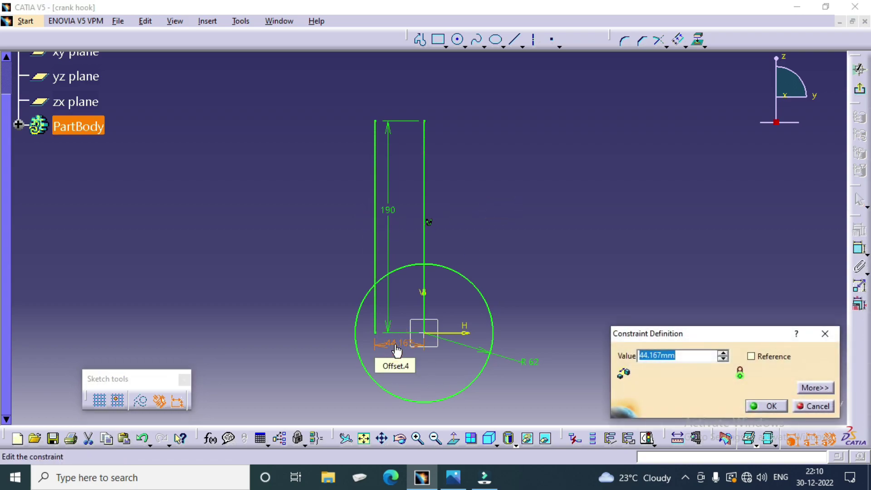
{"action": "type", "text": "30"}
{"action": "key", "text": "Return"}
{"action": "left_click", "coordinate": [468, 249]}
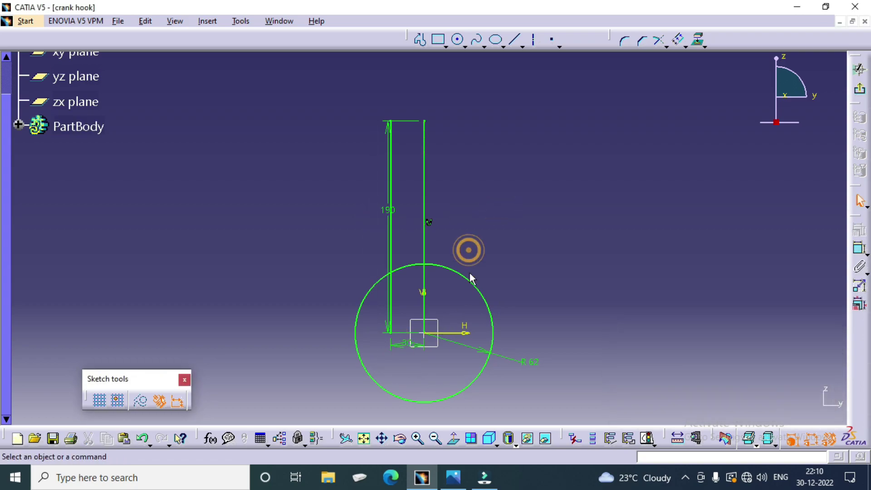
Move the 190 mm dimension to the right side of the vertical centre line, clear of the offset line.
{"action": "left_click", "coordinate": [388, 210]}
{"action": "left_click", "coordinate": [388, 213]}
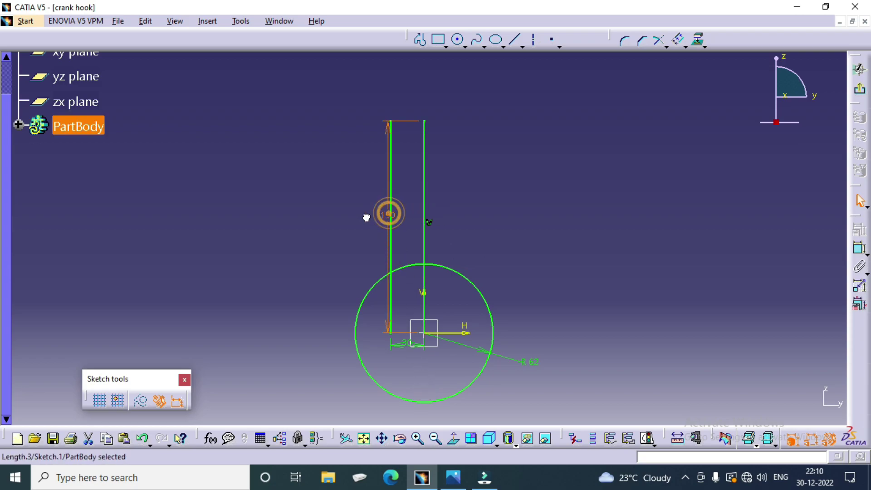
{"action": "left_click", "coordinate": [389, 129]}
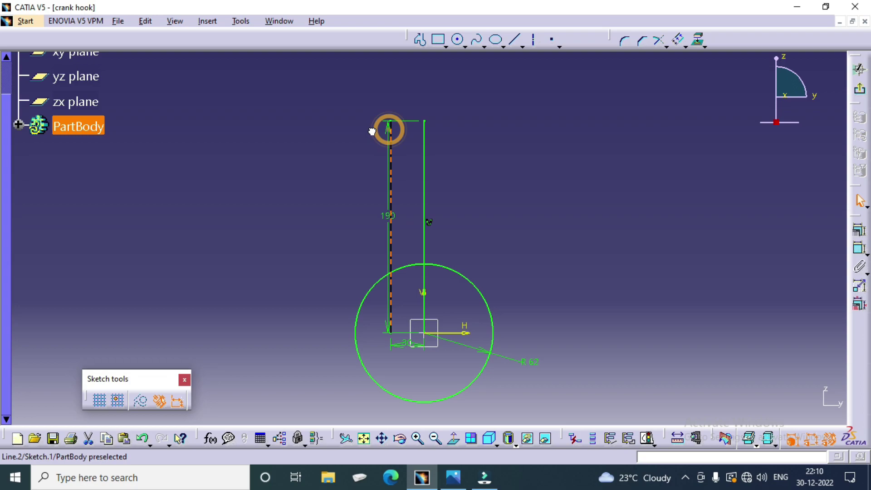
{"action": "left_click", "coordinate": [388, 215]}
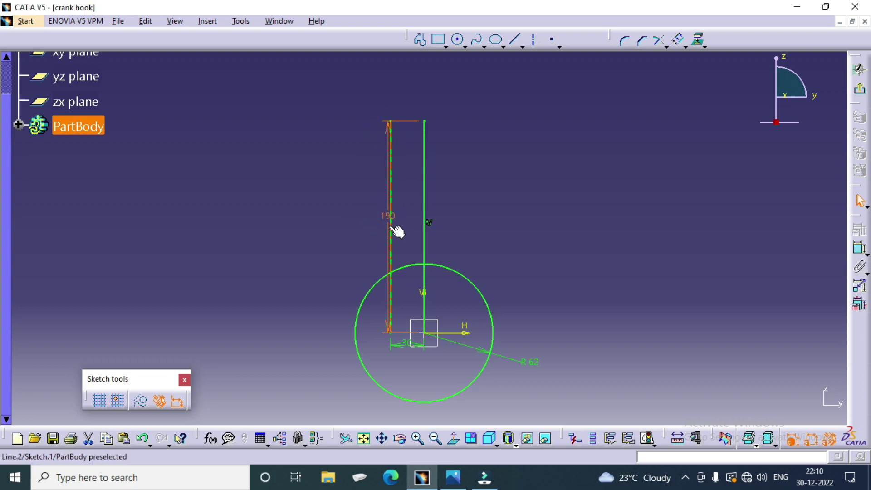
{"action": "left_click_drag", "start_coordinate": [393, 220], "coordinate": [467, 217]}
{"action": "left_click", "coordinate": [518, 233]}
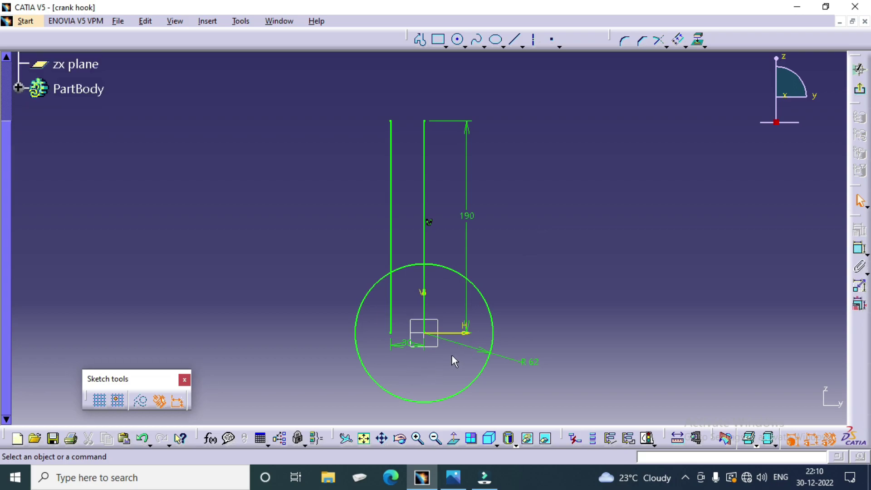
Draw a horizontal line about 130 mm long leftward from the circle's centre and a vertical line about 50 mm up from its end.
{"action": "left_click", "coordinate": [515, 39]}
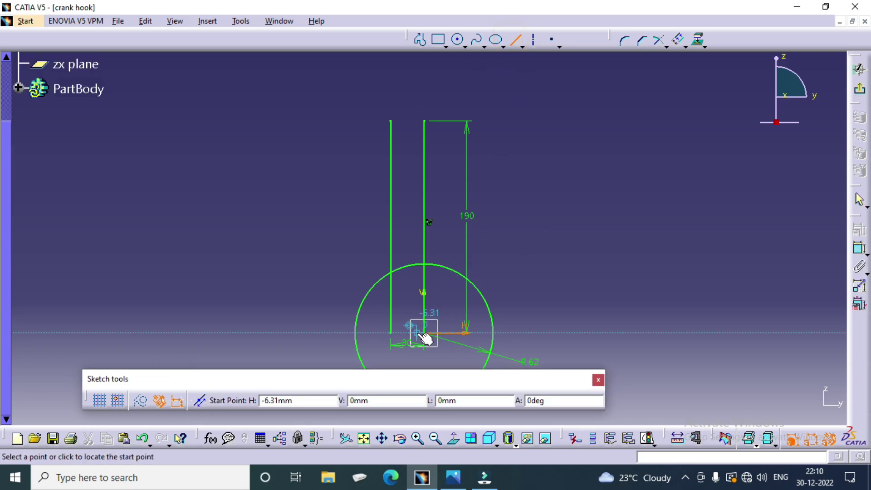
{"action": "left_click", "coordinate": [428, 336]}
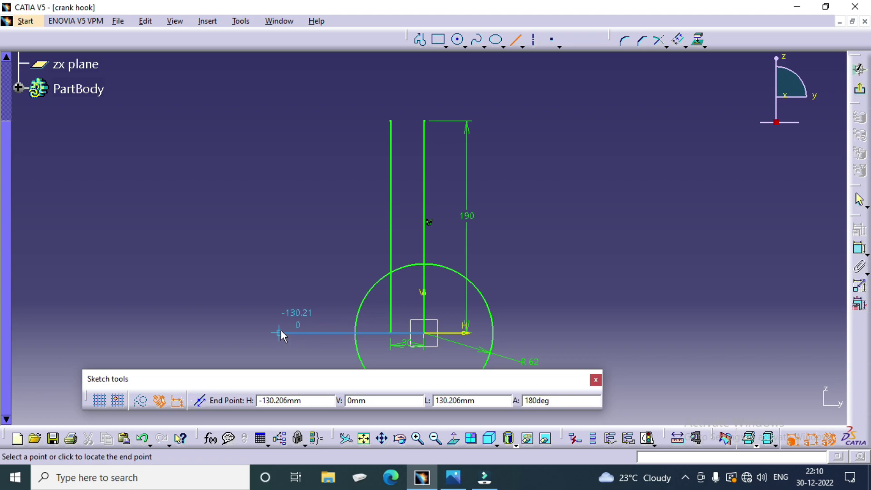
{"action": "left_click", "coordinate": [282, 331]}
{"action": "left_click", "coordinate": [515, 40]}
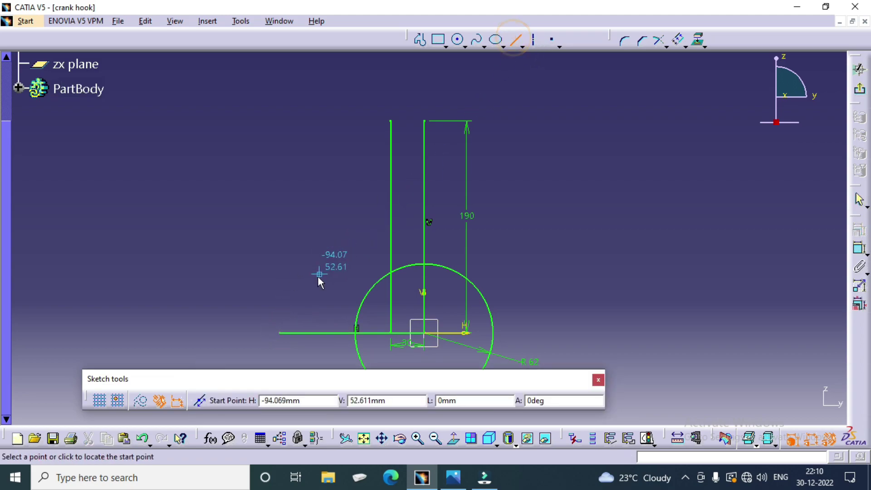
{"action": "left_click", "coordinate": [279, 333]}
{"action": "left_click", "coordinate": [278, 277]}
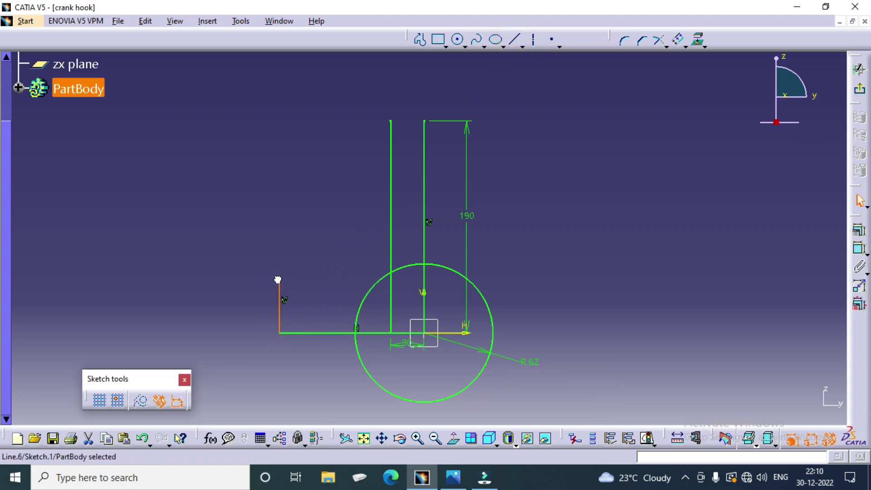
{"action": "left_click", "coordinate": [346, 307]}
Dimension the lengths of the horizontal line and the short vertical line at its left end.
{"action": "middle_click_drag", "start_coordinate": [334, 326], "coordinate": [331, 285]}
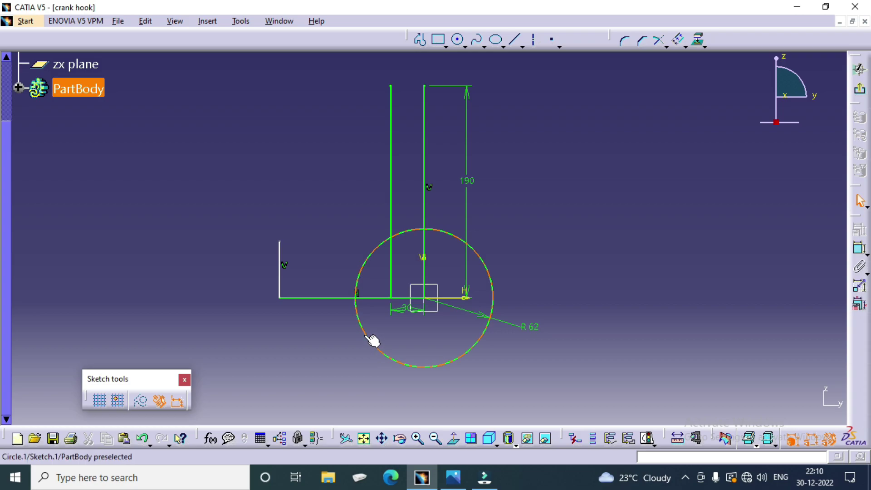
{"action": "left_click", "coordinate": [859, 249]}
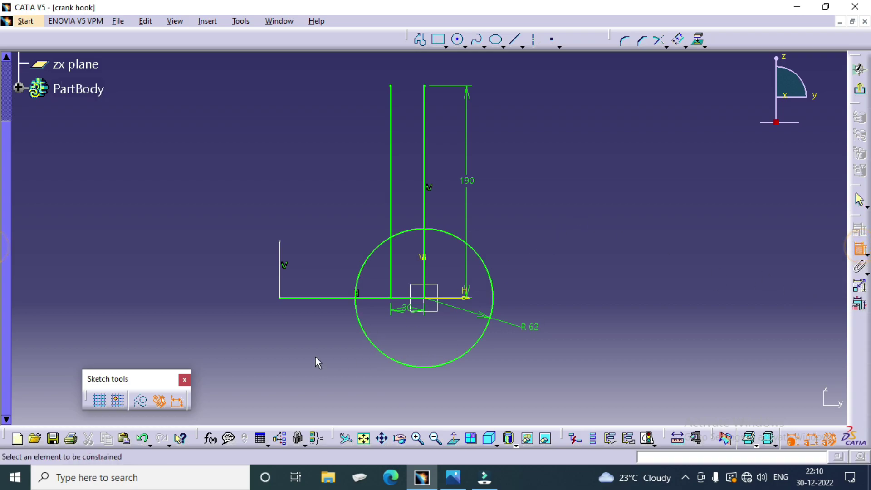
{"action": "left_click", "coordinate": [364, 297]}
{"action": "left_click", "coordinate": [367, 319]}
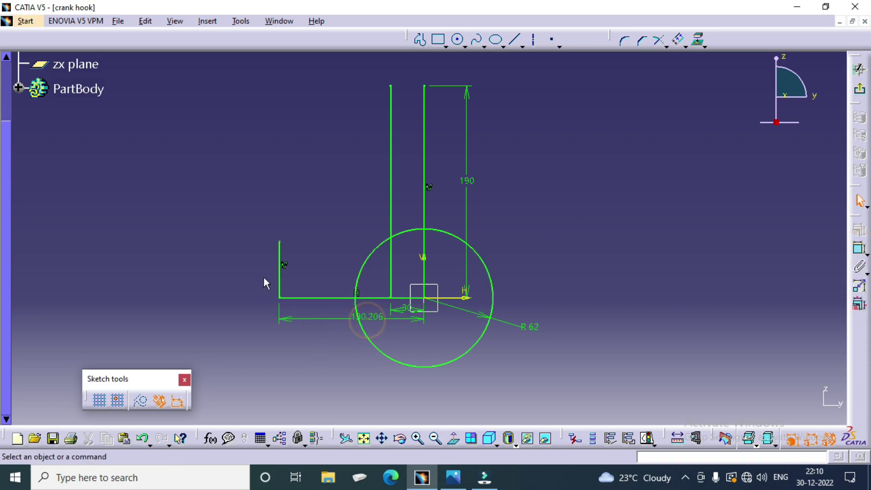
{"action": "left_click", "coordinate": [857, 249]}
{"action": "left_click", "coordinate": [279, 265]}
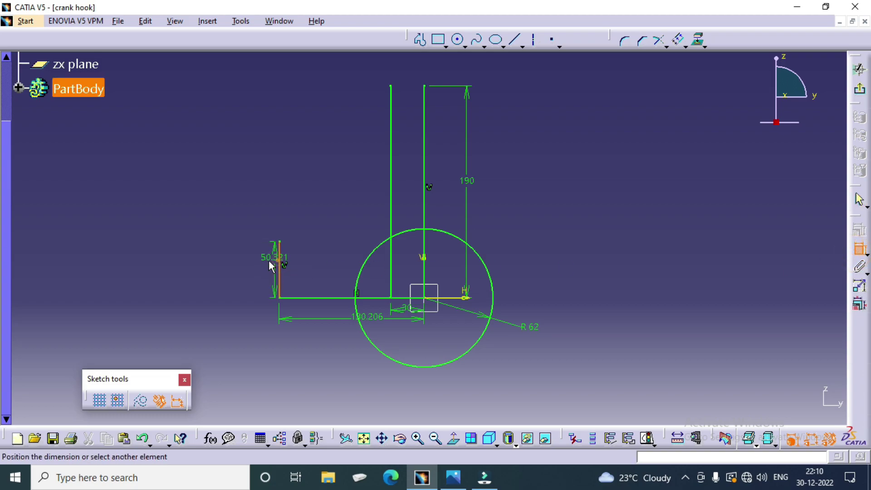
{"action": "left_click", "coordinate": [244, 267]}
Set the horizontal line's length to 151 mm and the short vertical line's length to 30 mm.
{"action": "double_click", "coordinate": [369, 317]}
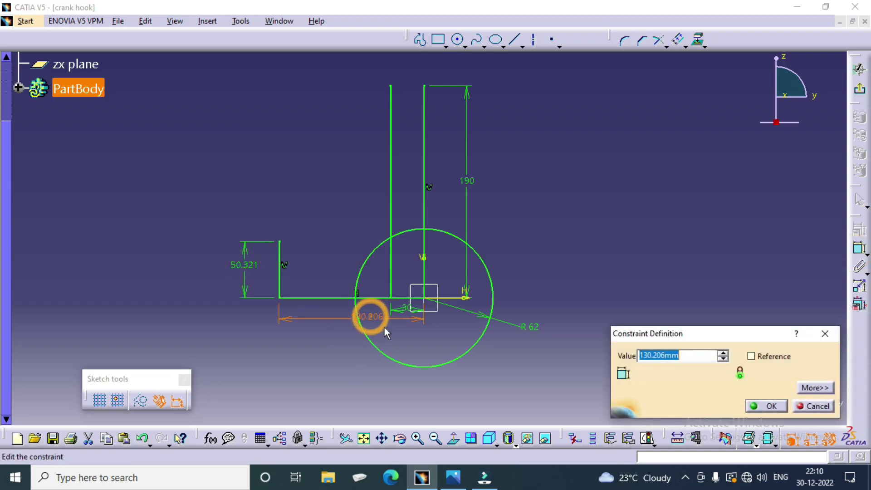
{"action": "type", "text": "151"}
{"action": "key", "text": "Return"}
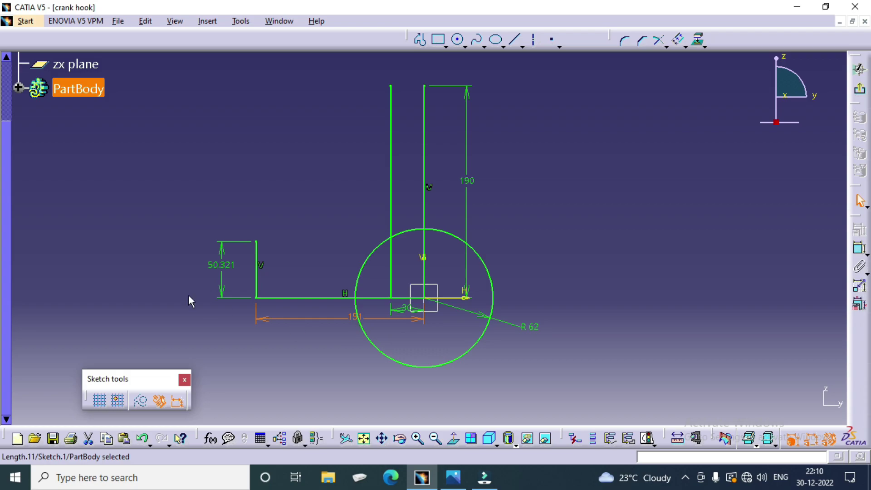
{"action": "double_click", "coordinate": [221, 264]}
{"action": "type", "text": "3"}
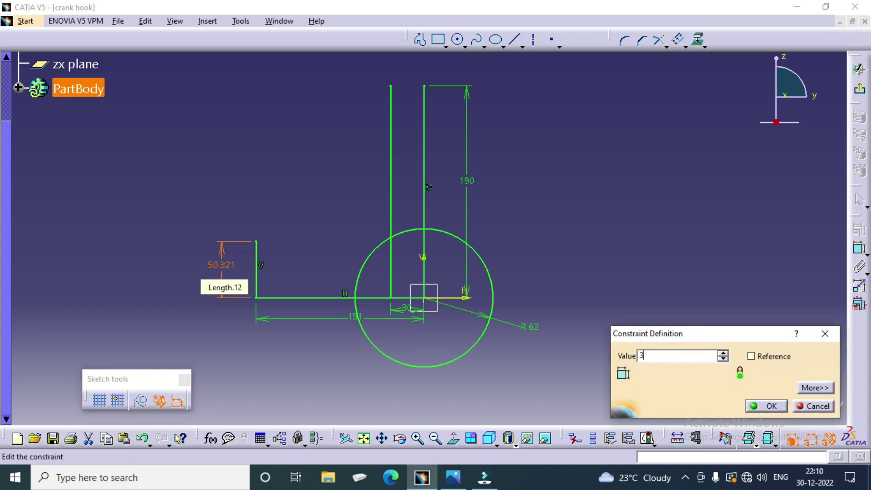
{"action": "type", "text": "0"}
{"action": "key", "text": "Return"}
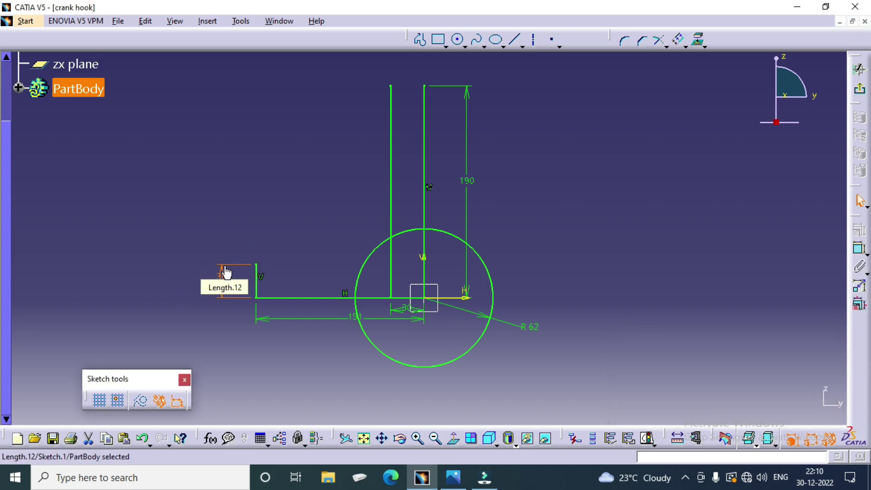
{"action": "left_click", "coordinate": [307, 214]}
Examine the hook tip's shape and the inner-curve radii in the drawing 03.jpg, and return to the CATIA sketch.
{"action": "mouse_move", "coordinate": [374, 371]}
{"action": "middle_mouse_down"}
{"action": "mouse_move", "coordinate": [360, 266]}
{"action": "mouse_move", "coordinate": [513, 349]}
{"action": "middle_mouse_up"}
{"action": "left_click", "coordinate": [454, 477]}
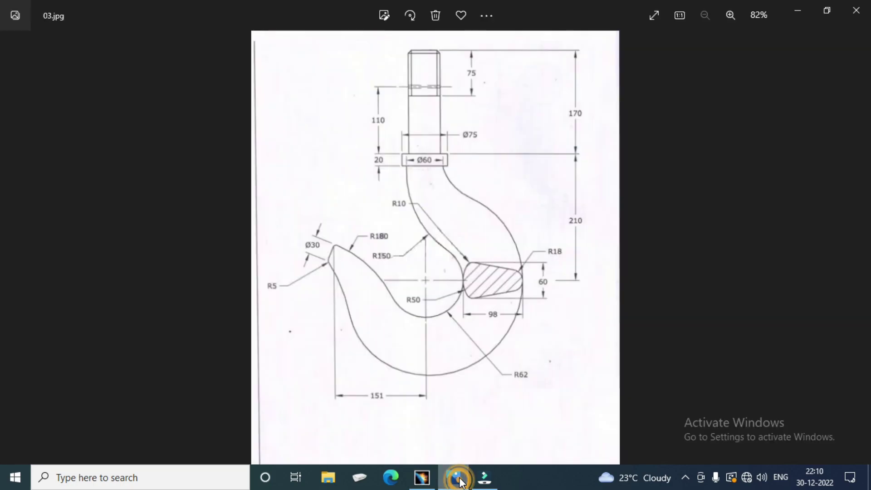
{"action": "scroll", "coordinate": [376, 411], "scroll_direction": "up", "scroll_amount": 5}
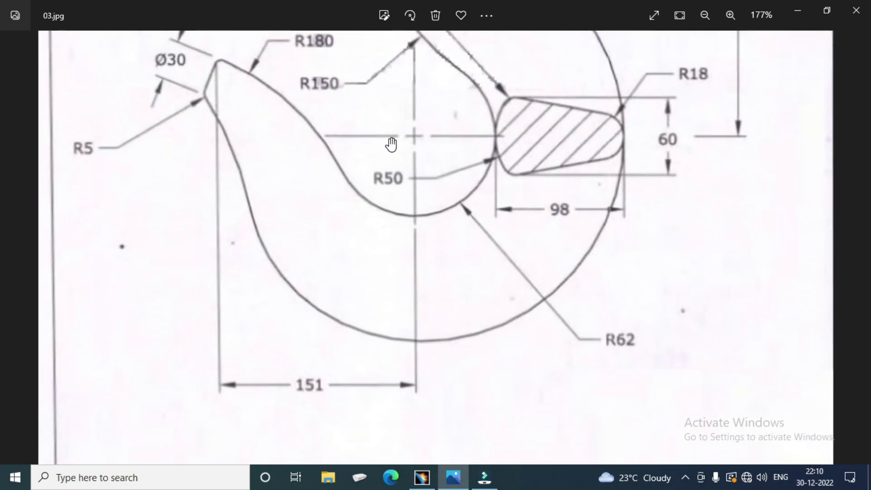
{"action": "left_click_drag", "start_coordinate": [377, 149], "coordinate": [365, 163]}
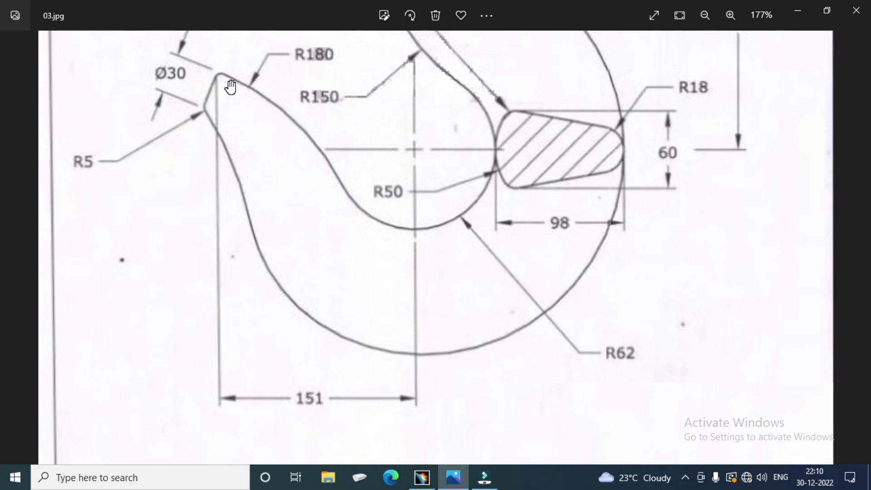
{"action": "mouse_move", "coordinate": [230, 86]}
{"action": "left_mouse_down"}
{"action": "mouse_move", "coordinate": [281, 148]}
{"action": "mouse_move", "coordinate": [291, 181]}
{"action": "left_mouse_up"}
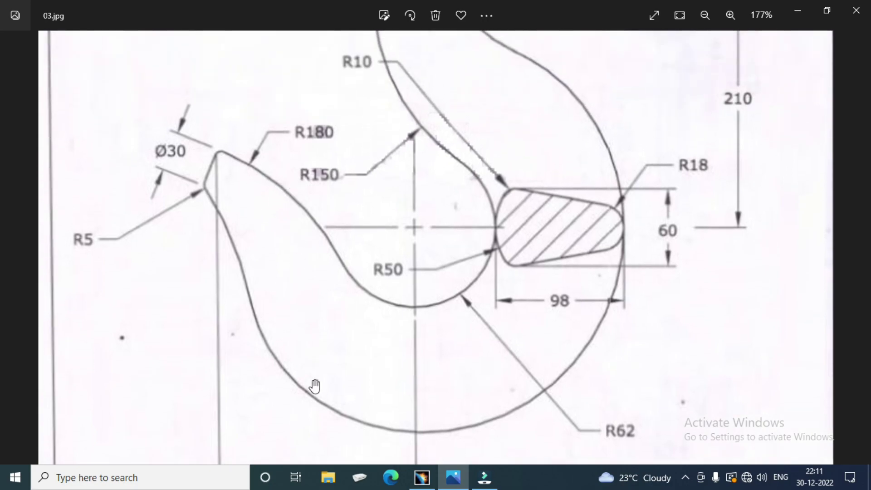
{"action": "left_click", "coordinate": [429, 483]}
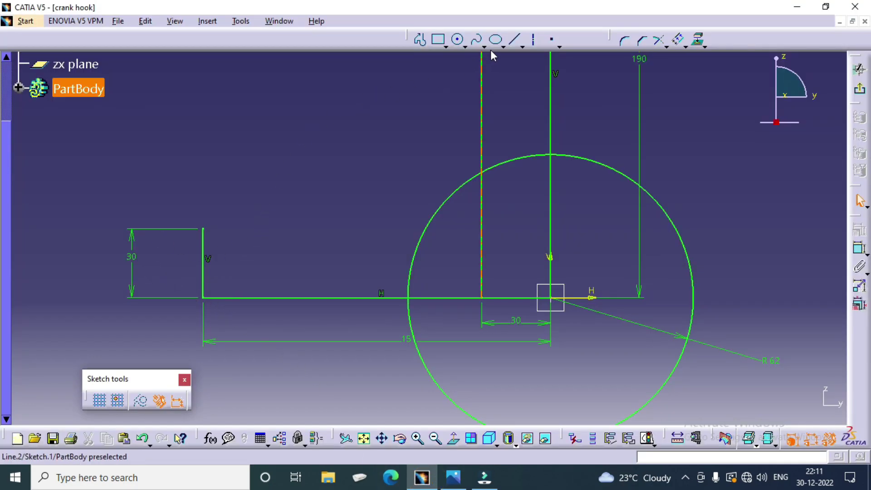
Draw a sloped line about 95 mm long from the 30 mm line's upper end to where the circle crosses the horizontal line.
{"action": "left_click", "coordinate": [514, 39]}
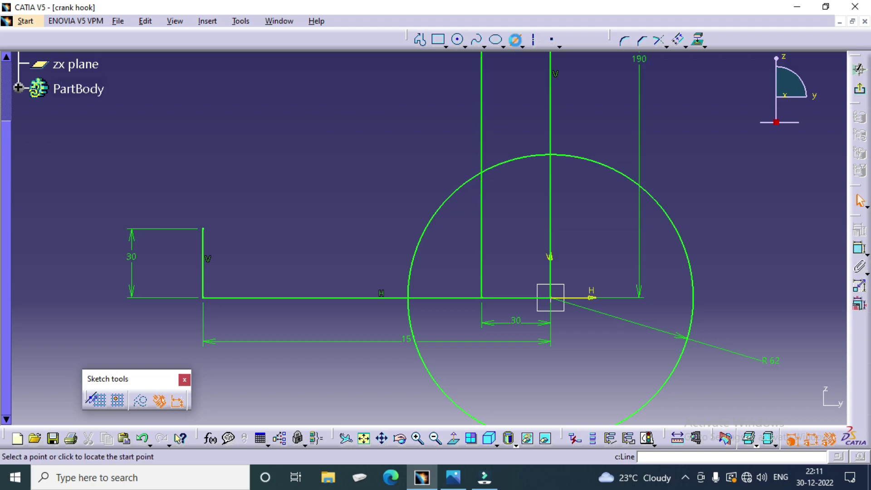
{"action": "left_click", "coordinate": [203, 229]}
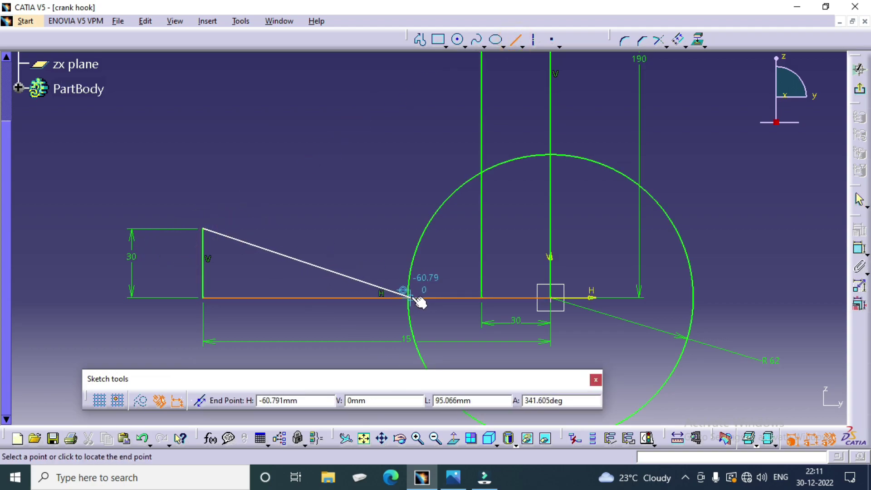
{"action": "left_click", "coordinate": [410, 298]}
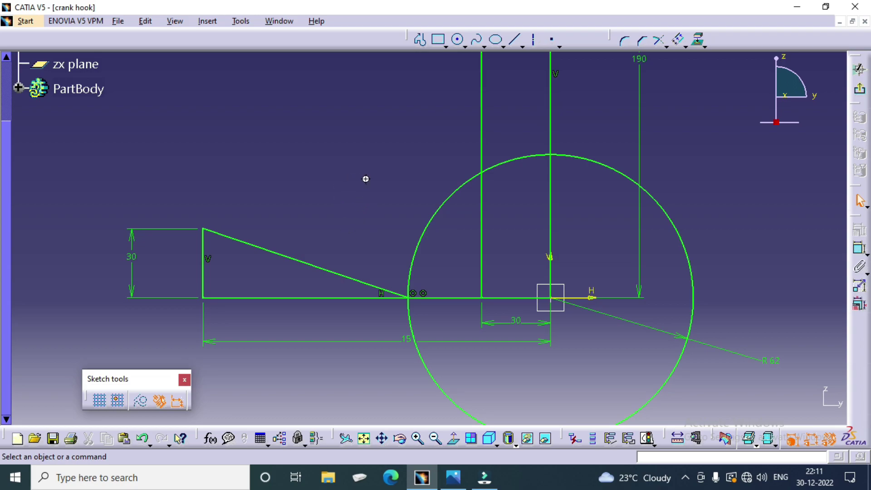
Trim away the offset vertical line inside the circle and the circle's upper-left arc between that line and the sloped line.
{"action": "middle_click_drag", "start_coordinate": [482, 193], "coordinate": [488, 308]}
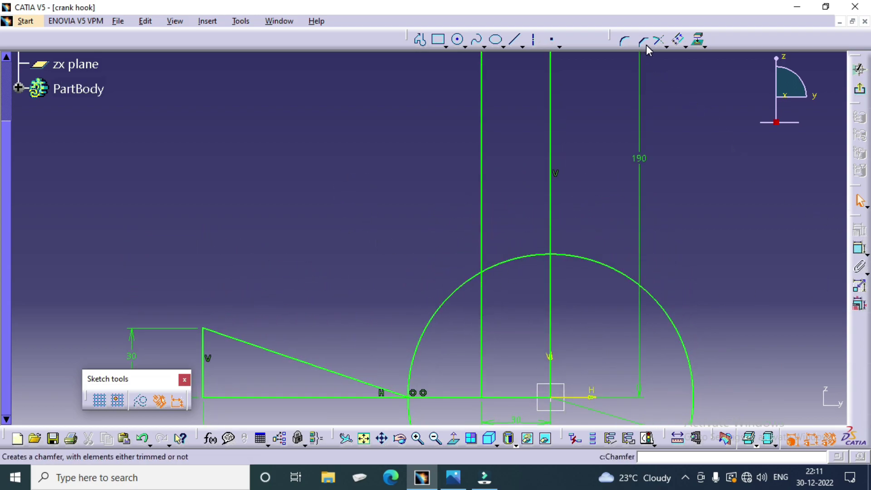
{"action": "left_click", "coordinate": [666, 46]}
{"action": "left_click", "coordinate": [679, 95]}
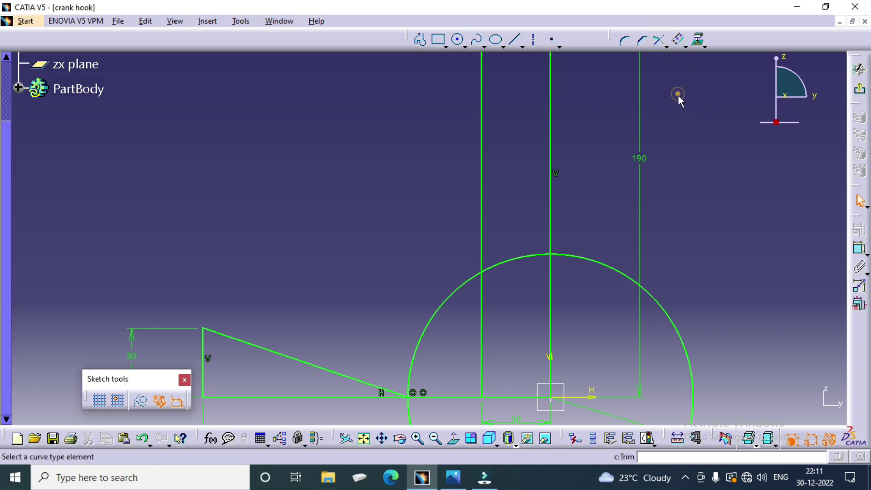
{"action": "left_click", "coordinate": [481, 327]}
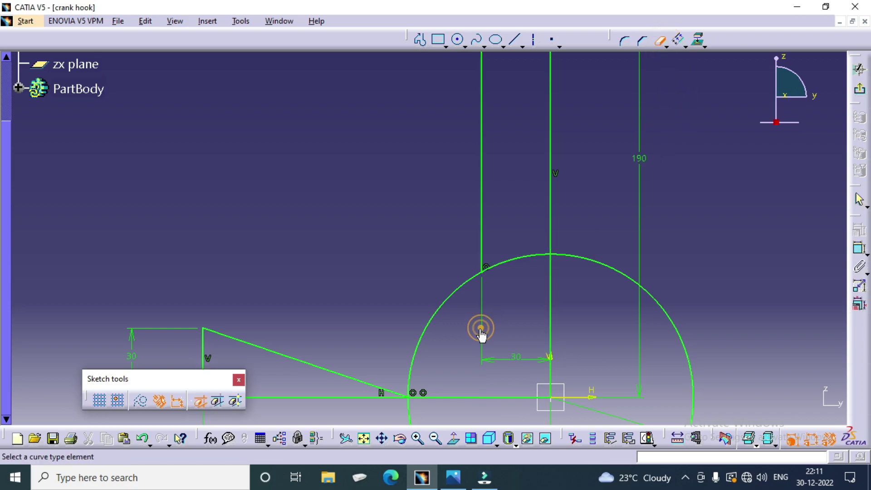
{"action": "left_click", "coordinate": [451, 294]}
{"action": "mouse_move", "coordinate": [444, 237]}
{"action": "middle_mouse_down"}
{"action": "mouse_move", "coordinate": [445, 272]}
{"action": "mouse_move", "coordinate": [477, 298]}
{"action": "mouse_move", "coordinate": [563, 271]}
{"action": "mouse_move", "coordinate": [597, 245]}
{"action": "middle_mouse_up"}
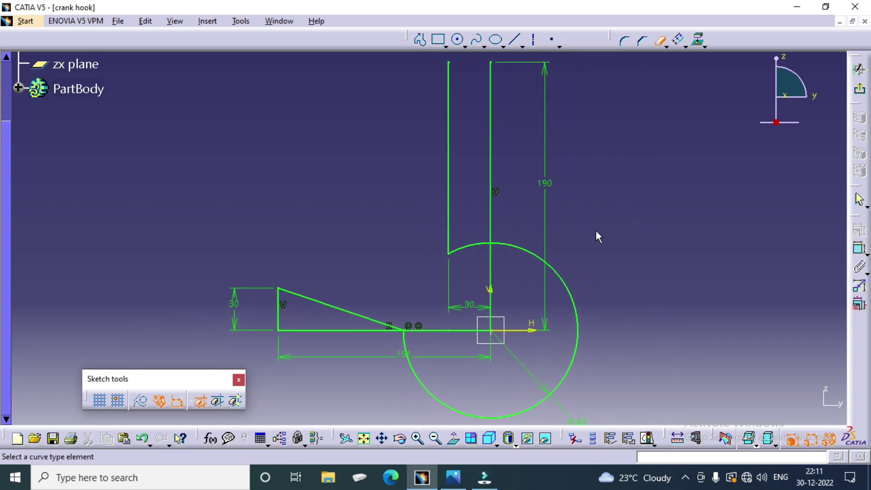
Round the corner between the offset vertical line and the R62 circle, and set its radius to 150 mm.
{"action": "left_click", "coordinate": [624, 41]}
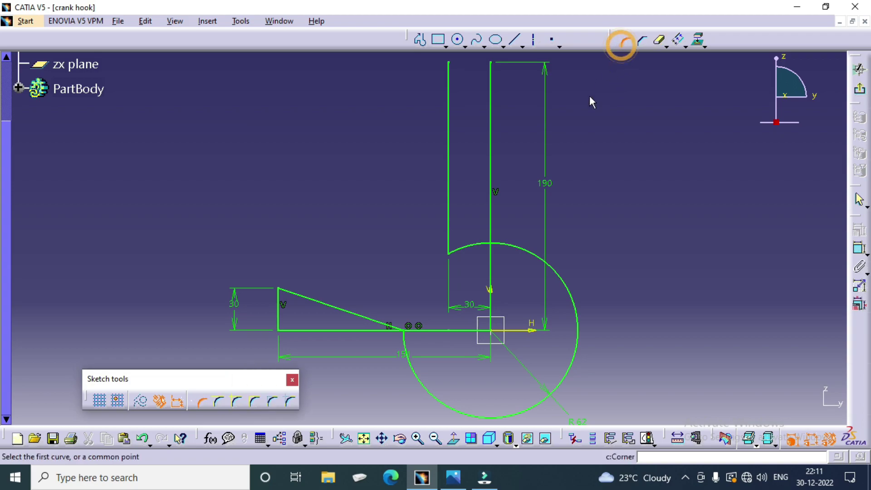
{"action": "left_click", "coordinate": [477, 248]}
{"action": "left_click", "coordinate": [448, 194]}
{"action": "left_click", "coordinate": [467, 223]}
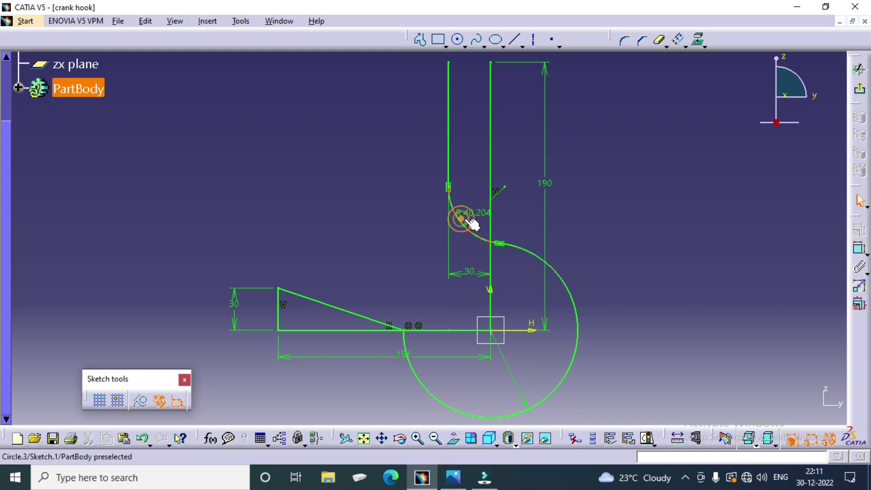
{"action": "double_click", "coordinate": [475, 213]}
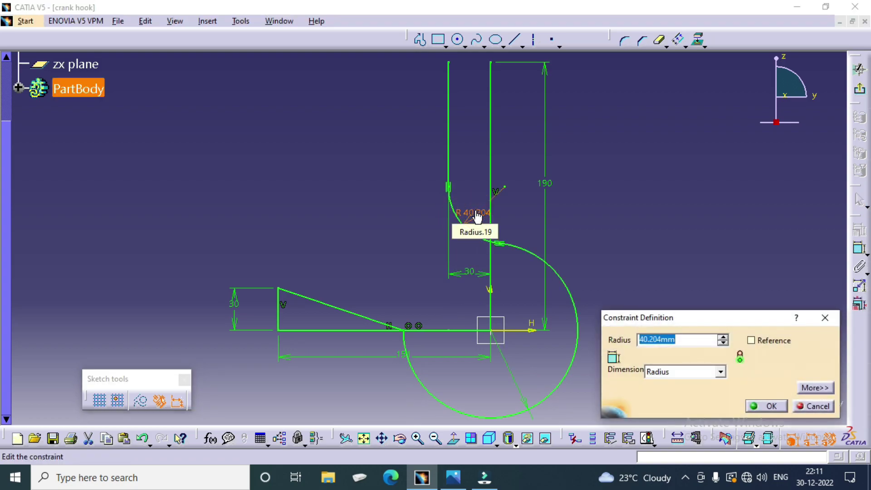
{"action": "type", "text": "150"}
{"action": "key", "text": "Return"}
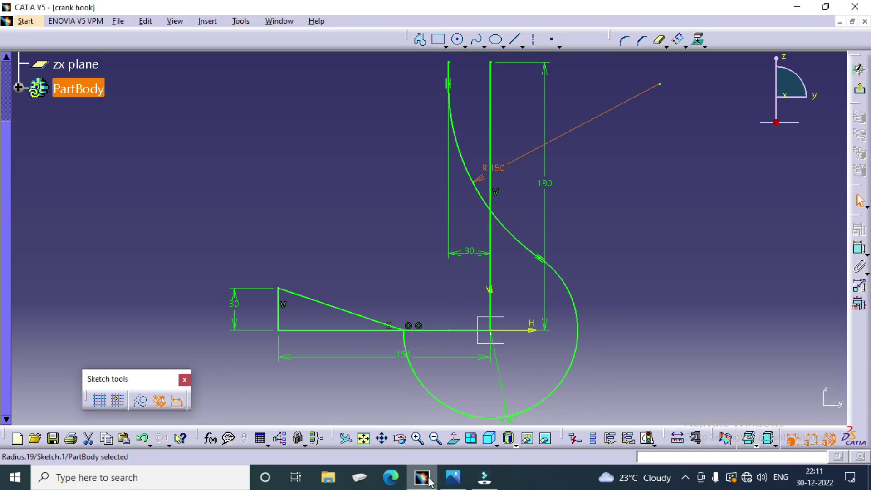
Check the tip-side radius in the drawing 03.jpg, and round the corner between the sloped line and the circle in CATIA to 180 mm.
{"action": "left_click", "coordinate": [453, 478]}
{"action": "left_click_drag", "start_coordinate": [445, 232], "coordinate": [446, 384]}
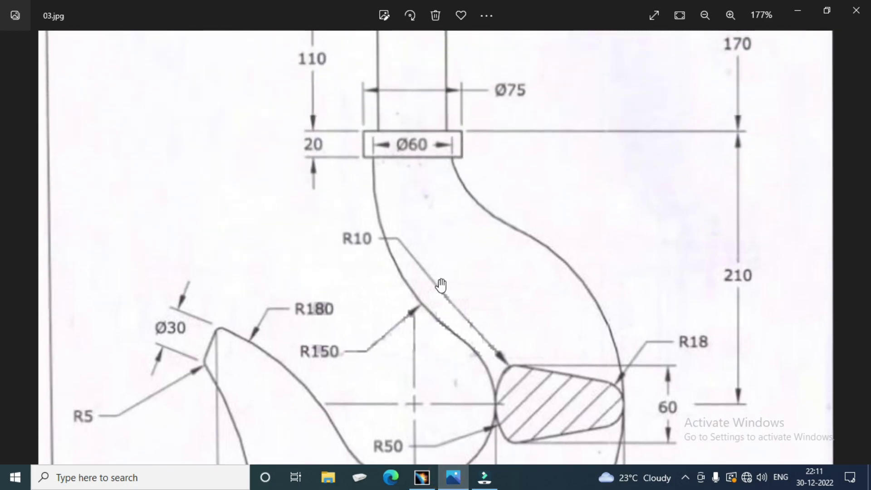
{"action": "left_click_drag", "start_coordinate": [441, 285], "coordinate": [418, 361]}
{"action": "left_click_drag", "start_coordinate": [390, 422], "coordinate": [392, 338]}
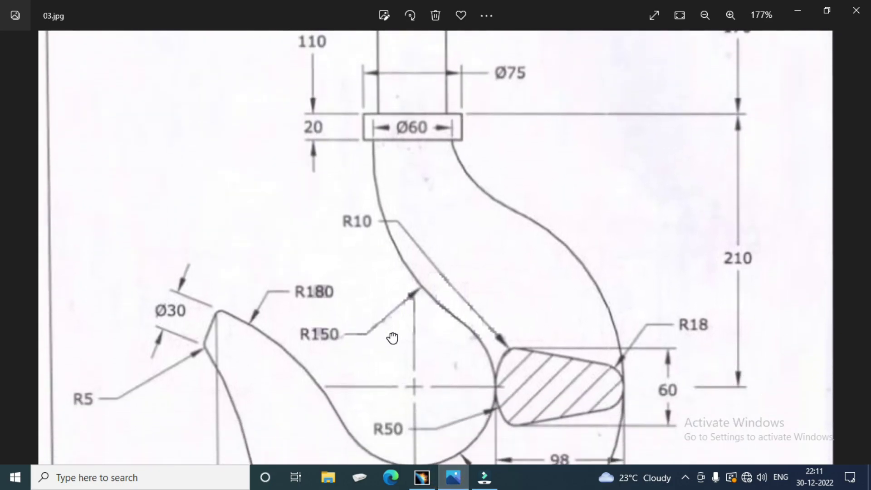
{"action": "left_click", "coordinate": [422, 477]}
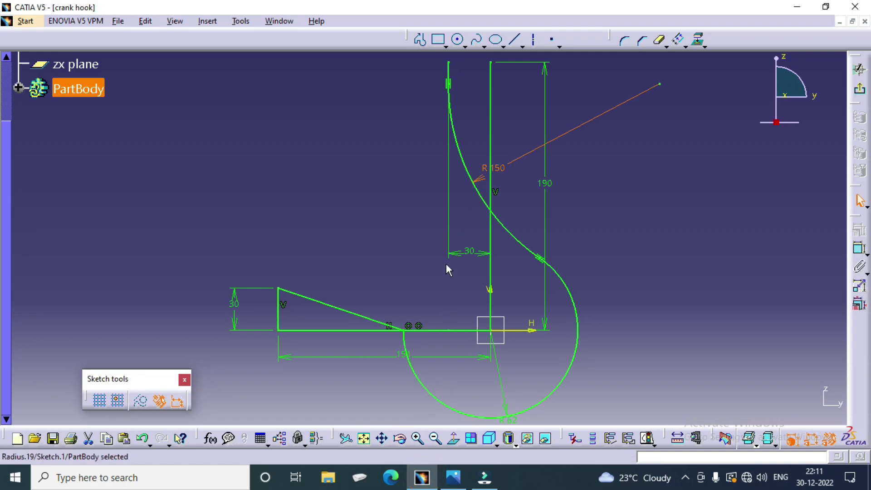
{"action": "middle_click_drag", "start_coordinate": [450, 231], "coordinate": [452, 201]}
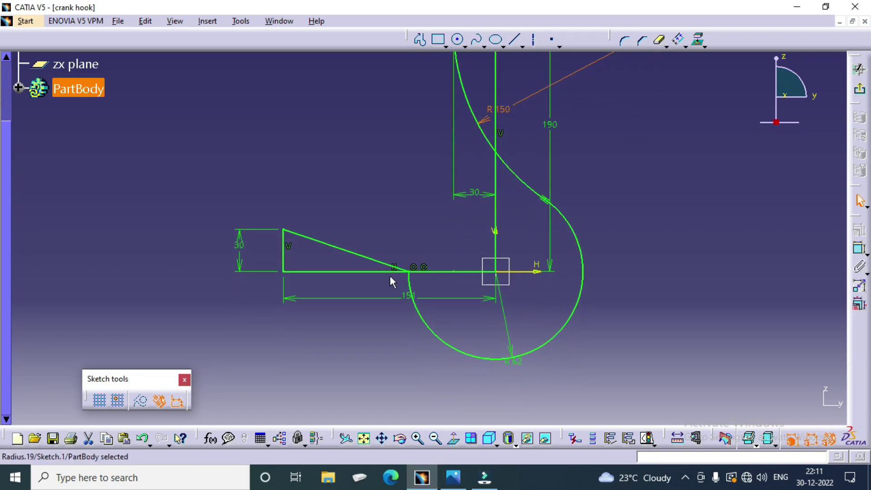
{"action": "left_click", "coordinate": [625, 43]}
{"action": "left_click", "coordinate": [369, 262]}
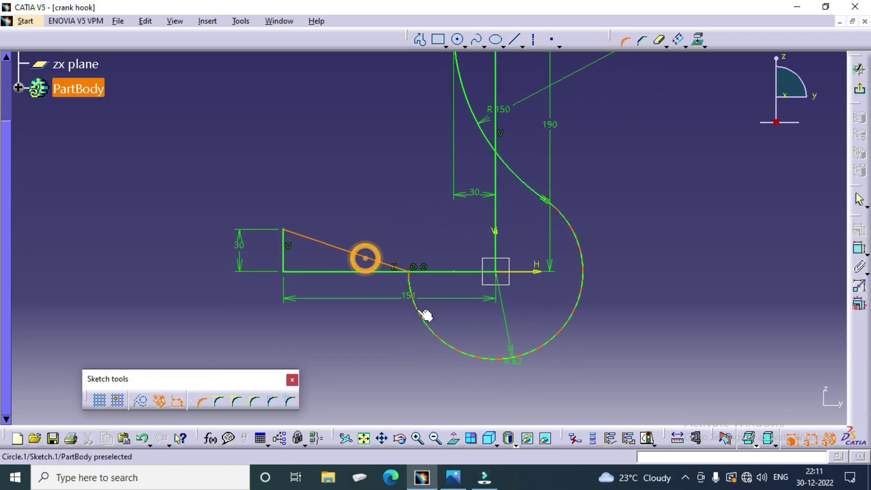
{"action": "left_click", "coordinate": [421, 299]}
{"action": "left_click", "coordinate": [400, 285]}
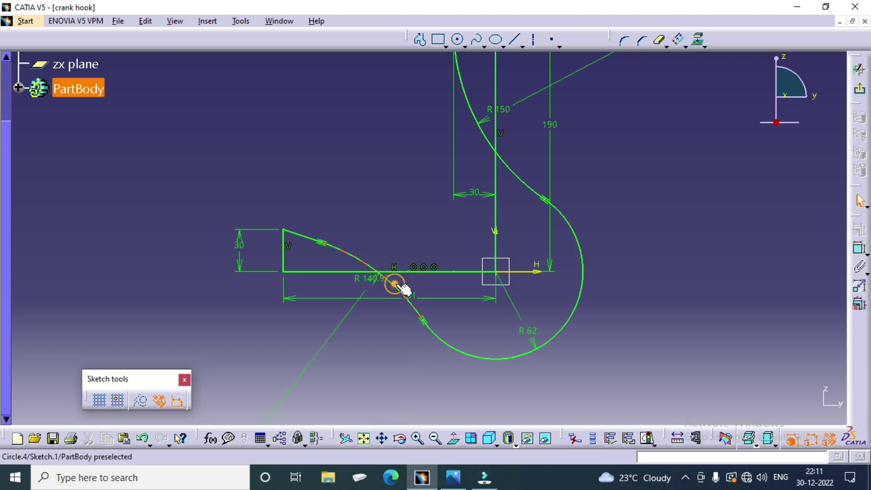
{"action": "double_click", "coordinate": [367, 278]}
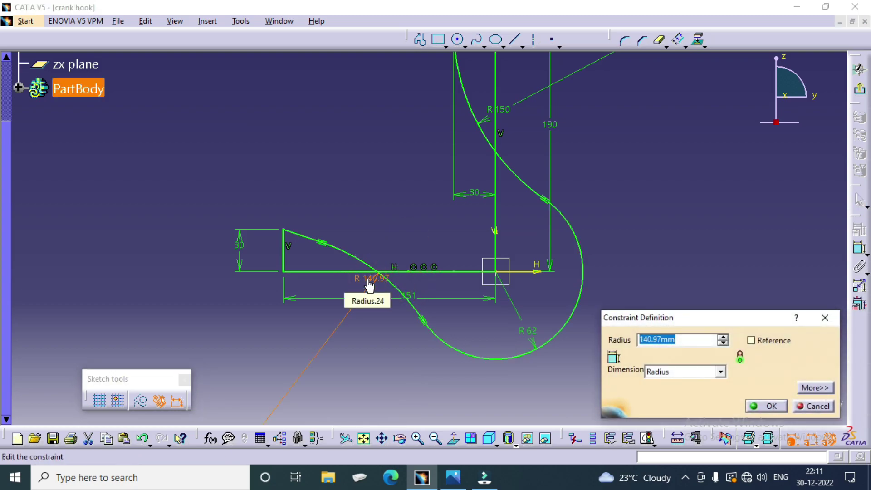
{"action": "type", "text": "180"}
{"action": "key", "text": "Return"}
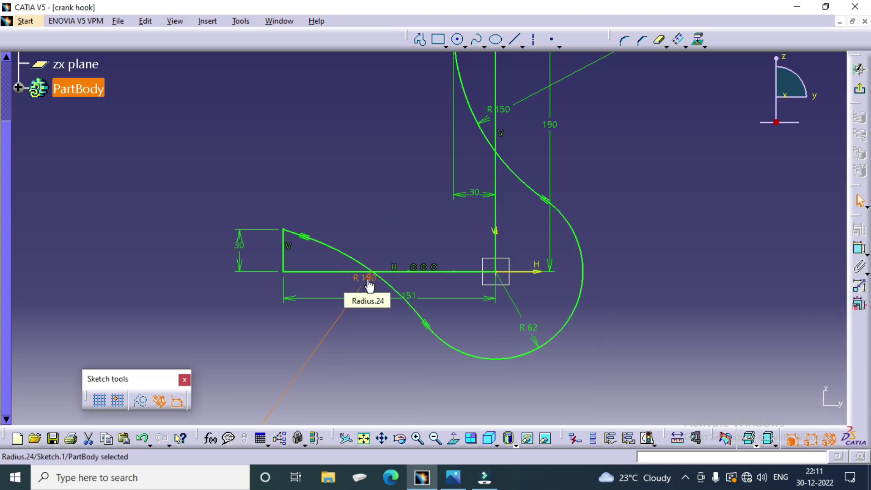
{"action": "left_click", "coordinate": [379, 210]}
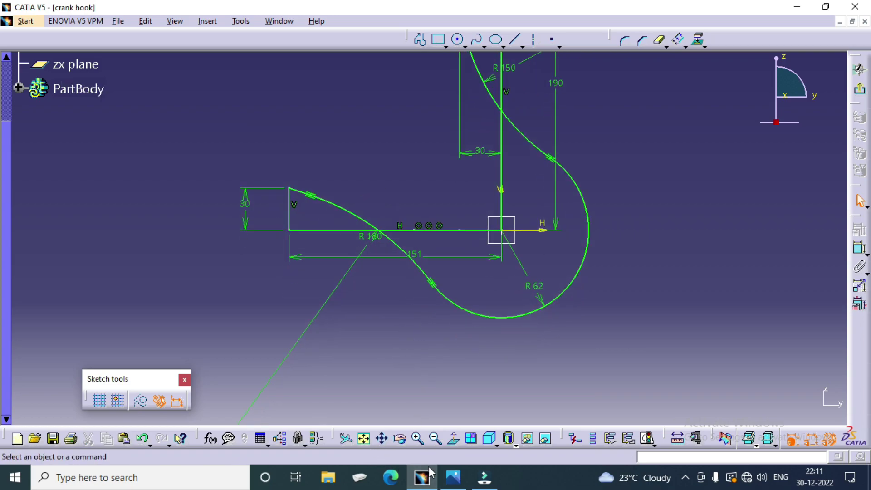
Compare with the drawing 03.jpg, and delete the central vertical, horizontal and short vertical reference lines from the CATIA sketch.
{"action": "left_click", "coordinate": [455, 483]}
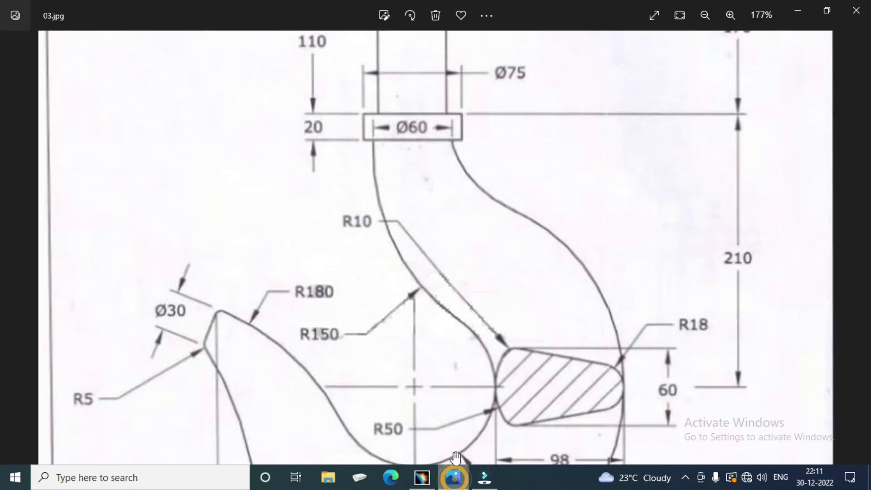
{"action": "left_click_drag", "start_coordinate": [386, 379], "coordinate": [380, 269]}
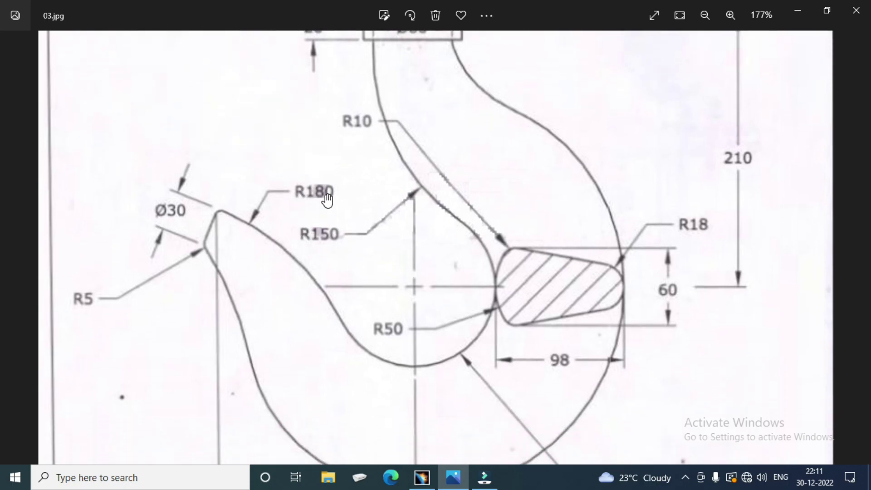
{"action": "left_click", "coordinate": [422, 477]}
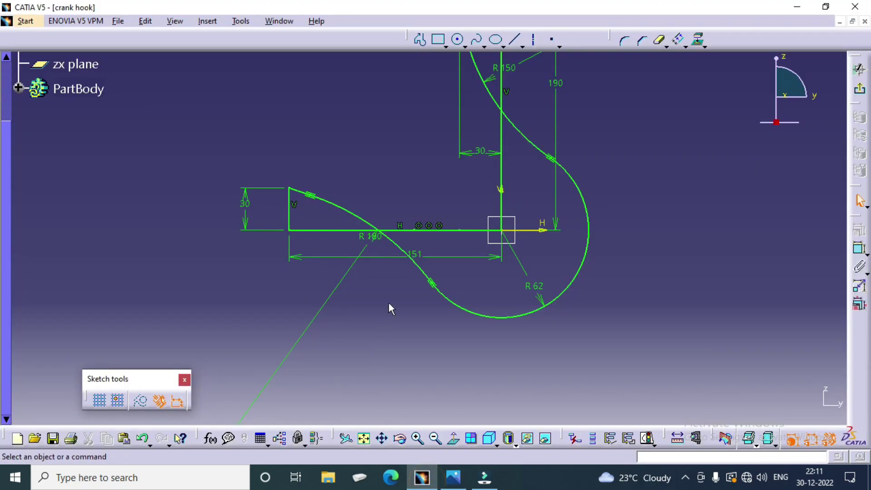
{"action": "middle_click_drag", "start_coordinate": [389, 302], "coordinate": [392, 390]}
{"action": "middle_click_drag", "start_coordinate": [461, 311], "coordinate": [450, 396]}
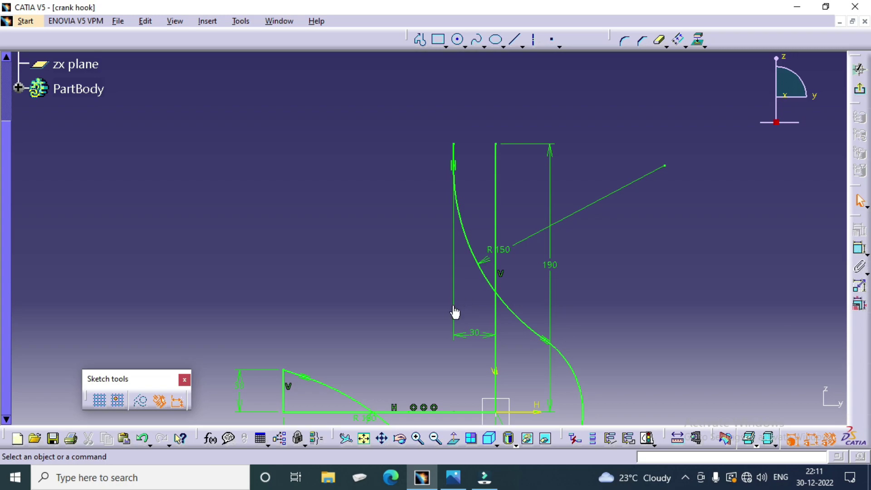
{"action": "middle_click_drag", "start_coordinate": [455, 313], "coordinate": [443, 274]}
{"action": "left_click", "coordinate": [494, 180]}
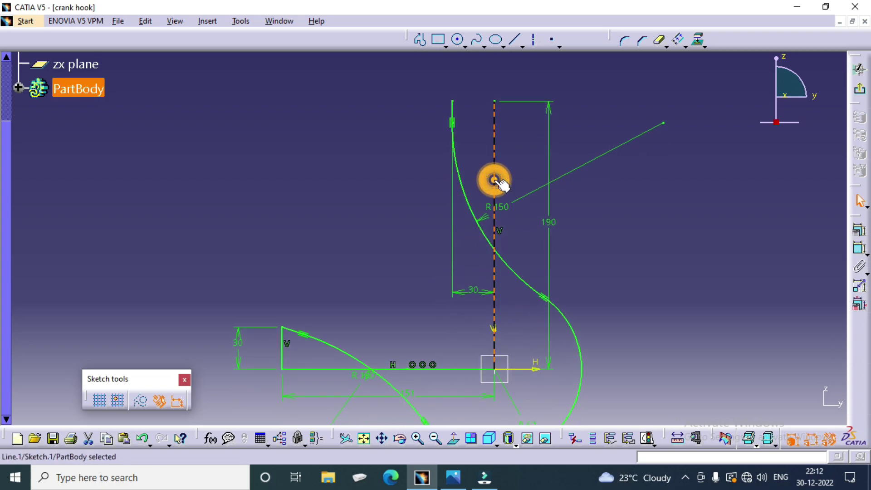
{"action": "key", "text": "Delete"}
{"action": "middle_click_drag", "start_coordinate": [455, 380], "coordinate": [464, 290]}
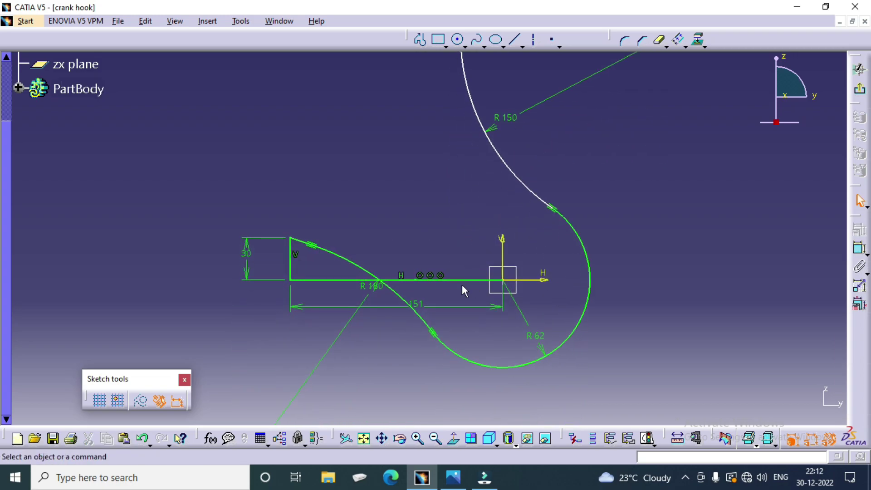
{"action": "left_click", "coordinate": [462, 280]}
{"action": "key", "text": "Delete"}
{"action": "left_click", "coordinate": [290, 270]}
{"action": "key", "text": "Delete"}
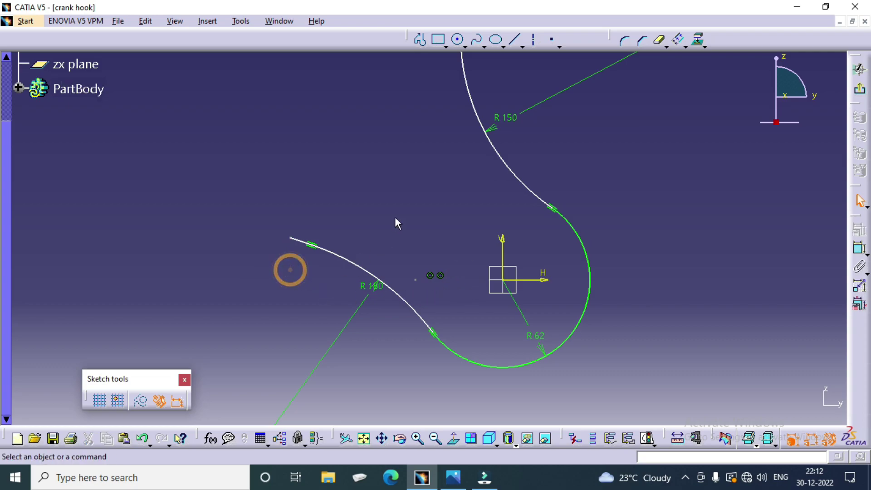
{"action": "left_click", "coordinate": [400, 210]}
Compare the inner-curve profile with the drawing 03.jpg, and exit the sketch in CATIA.
{"action": "mouse_move", "coordinate": [412, 220]}
{"action": "middle_mouse_down"}
{"action": "mouse_move", "coordinate": [407, 284]}
{"action": "mouse_move", "coordinate": [400, 259]}
{"action": "mouse_move", "coordinate": [406, 277]}
{"action": "middle_mouse_up"}
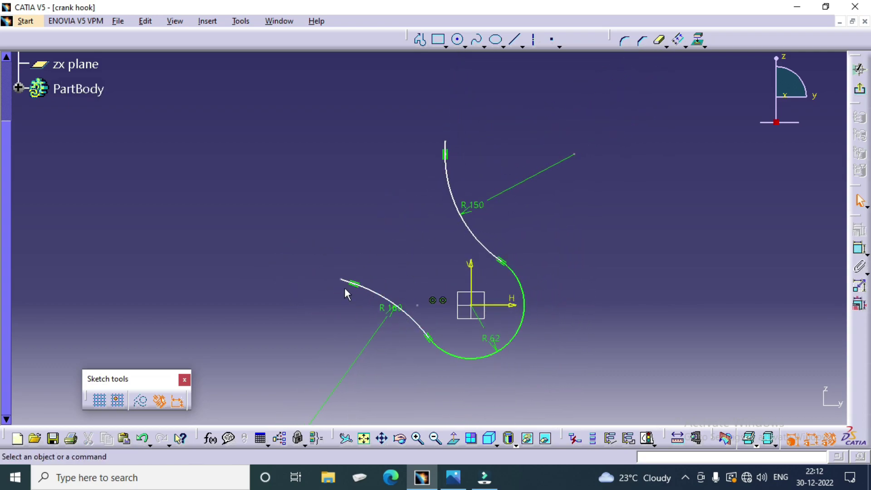
{"action": "left_click", "coordinate": [440, 479]}
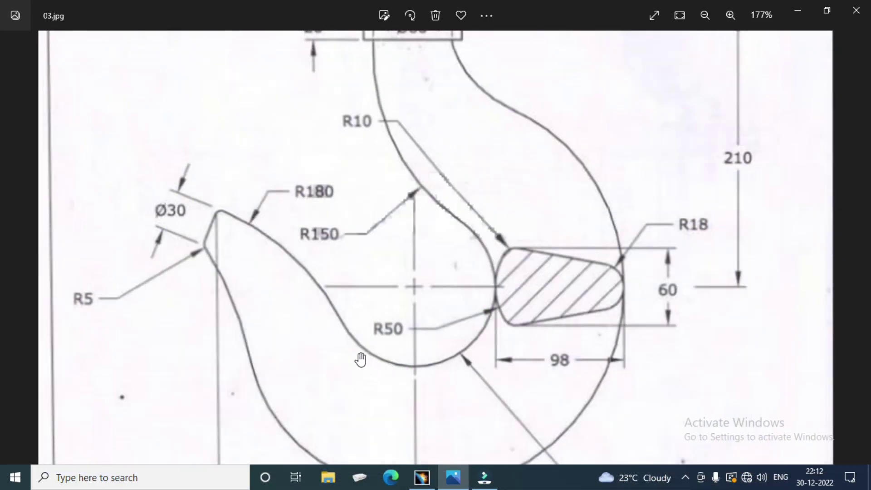
{"action": "left_click", "coordinate": [422, 477]}
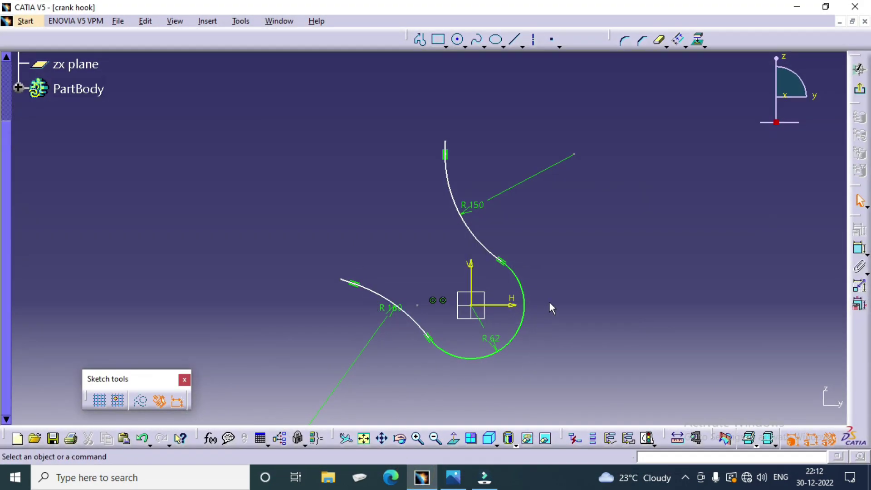
{"action": "middle_click_drag", "start_coordinate": [549, 302], "coordinate": [539, 315]}
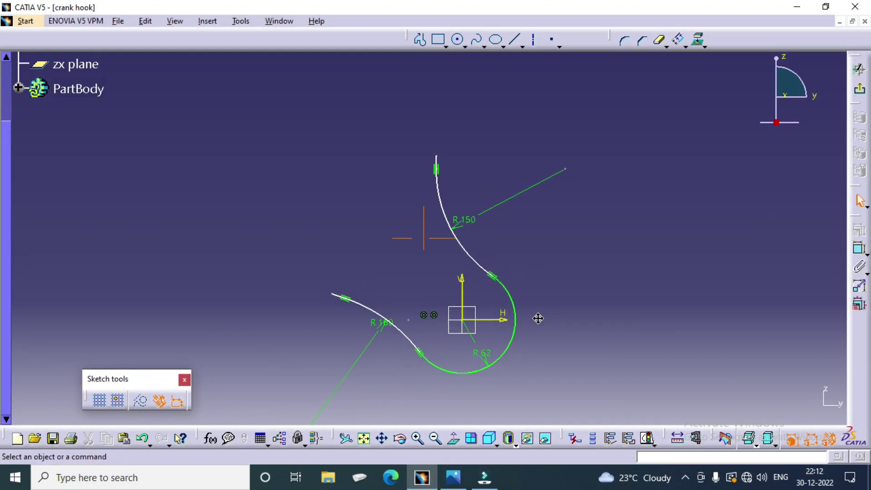
{"action": "left_click", "coordinate": [861, 93]}
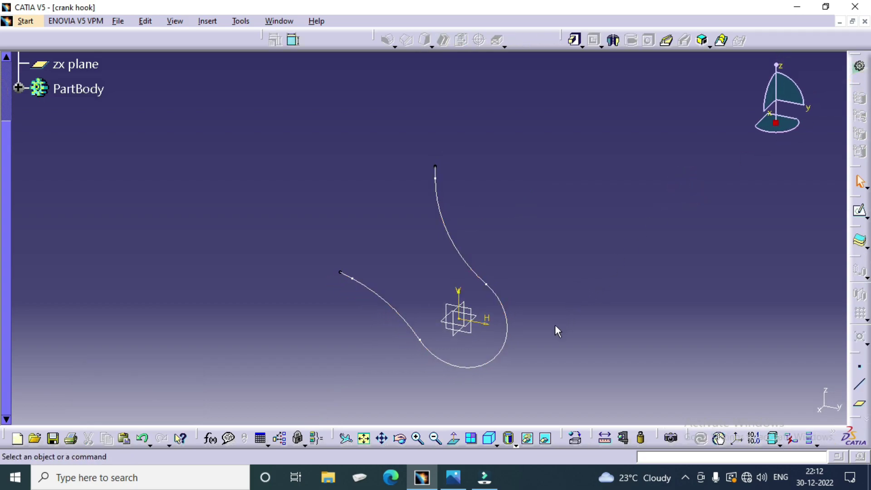
Examine the hook's neck, tip and cross-section dimensions in the drawing 03.jpg.
{"action": "left_click", "coordinate": [453, 476]}
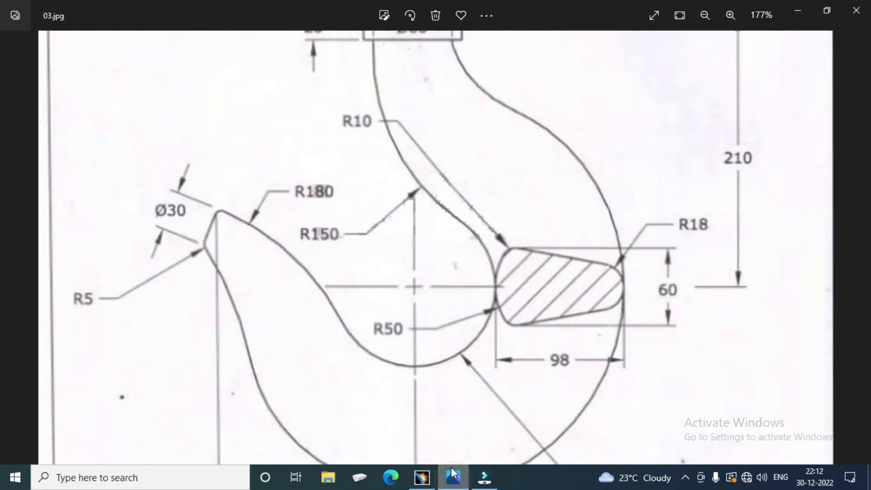
{"action": "left_click_drag", "start_coordinate": [443, 254], "coordinate": [435, 280]}
{"action": "left_click_drag", "start_coordinate": [475, 208], "coordinate": [472, 252]}
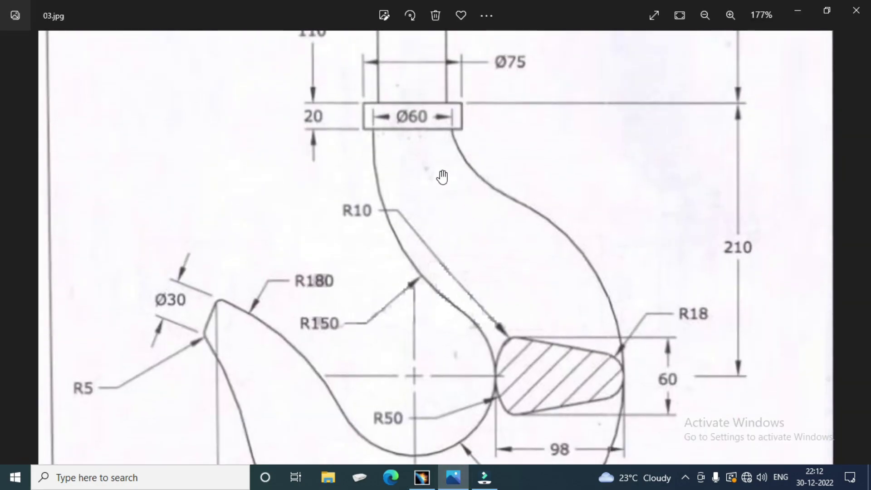
{"action": "scroll", "coordinate": [513, 189], "scroll_direction": "down", "scroll_amount": 3}
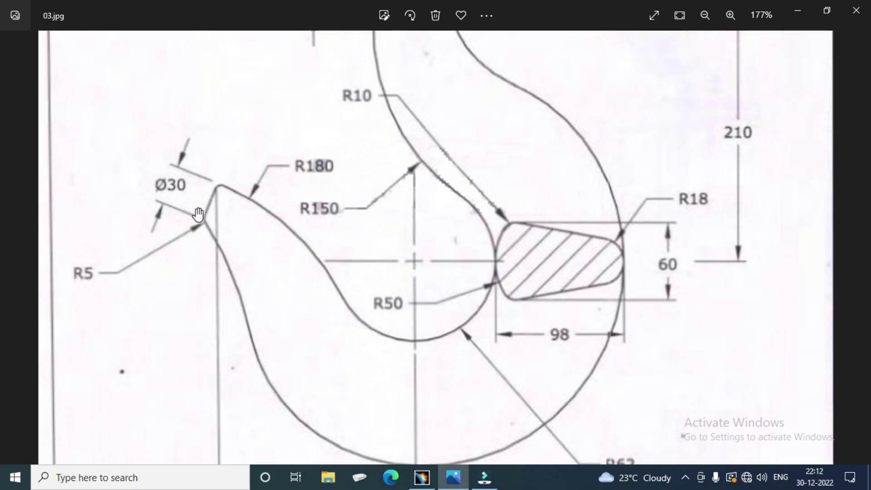
{"action": "scroll", "coordinate": [318, 204], "scroll_direction": "up", "scroll_amount": 3}
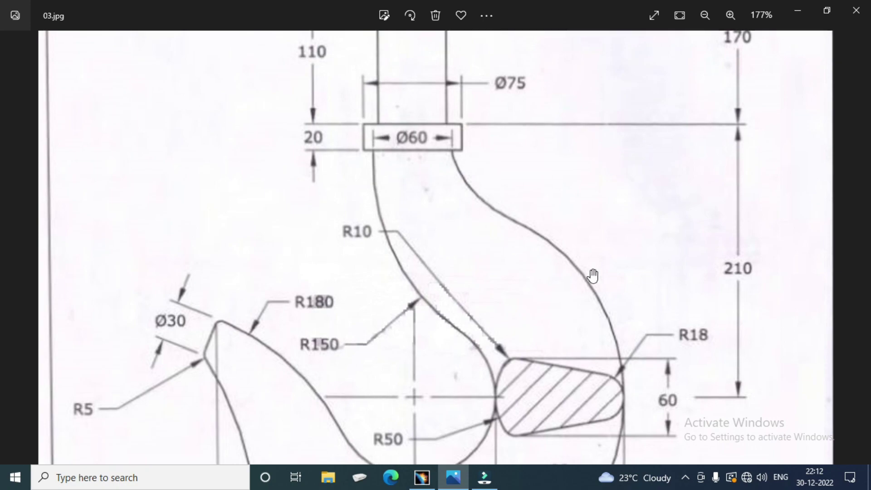
{"action": "scroll", "coordinate": [587, 311], "scroll_direction": "down", "scroll_amount": 2}
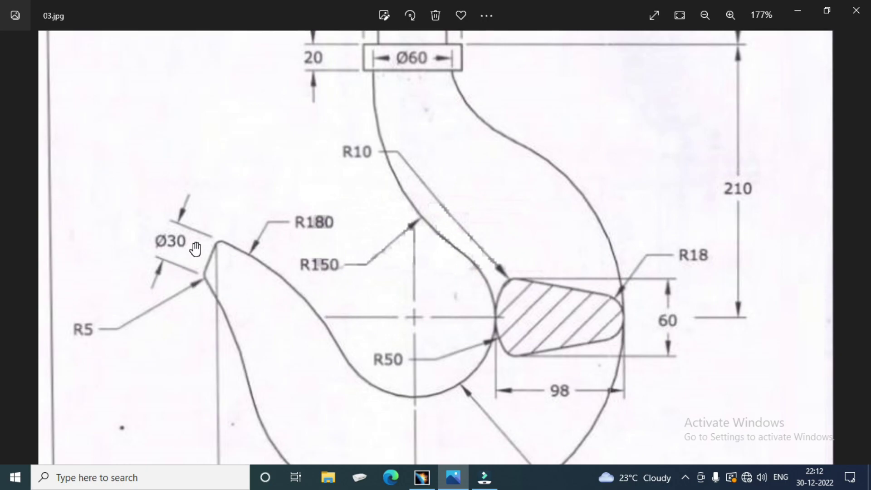
{"action": "left_click_drag", "start_coordinate": [262, 208], "coordinate": [262, 245]}
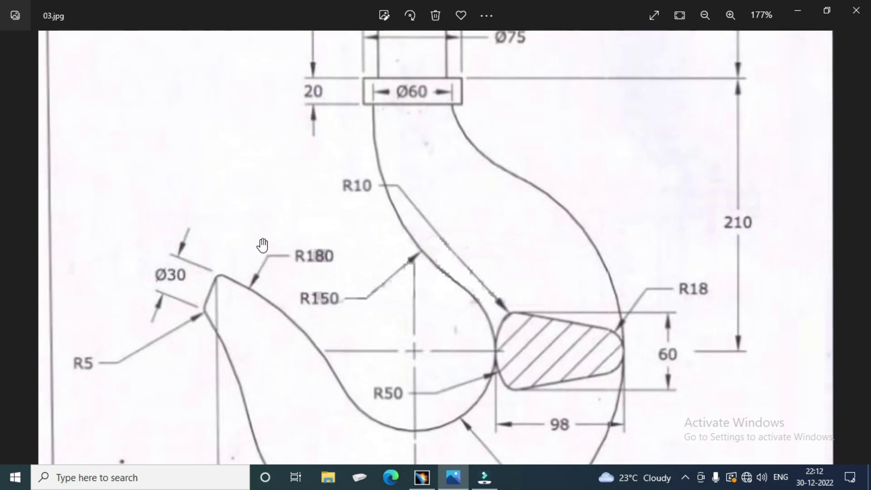
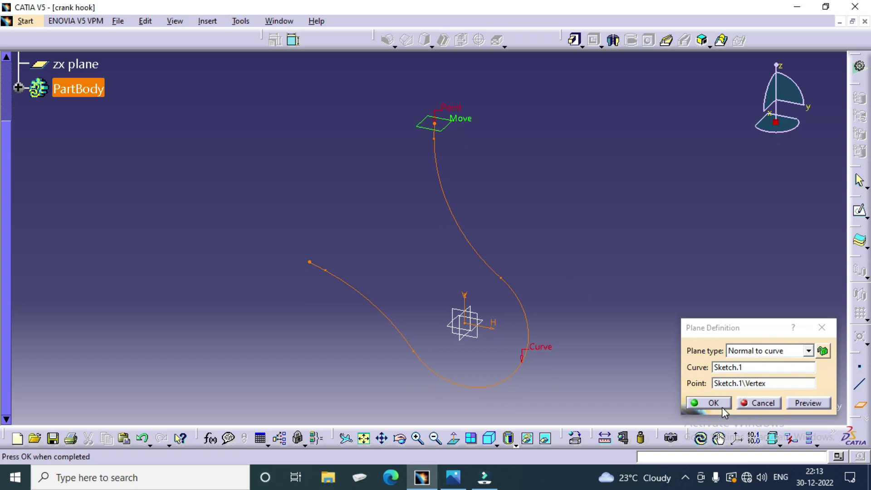
Create a plane normal to the hook curve through the curve's end point at the hook tip.
{"action": "left_click", "coordinate": [859, 405]}
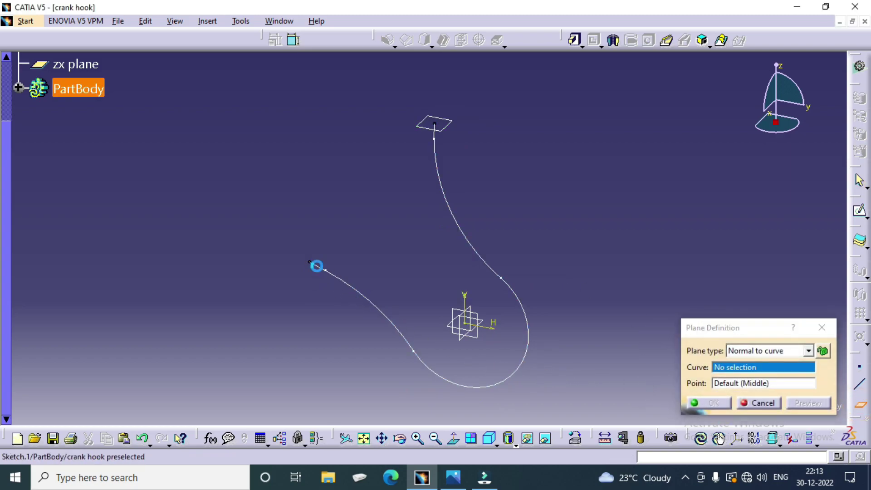
{"action": "left_click", "coordinate": [325, 272]}
{"action": "left_click", "coordinate": [309, 262]}
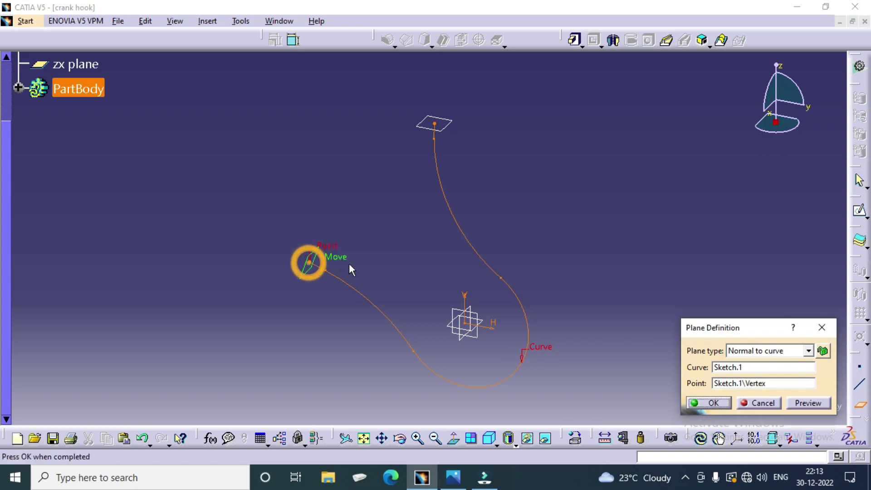
{"action": "left_click", "coordinate": [713, 403]}
{"action": "middle_click_drag", "start_coordinate": [414, 266], "coordinate": [416, 291]}
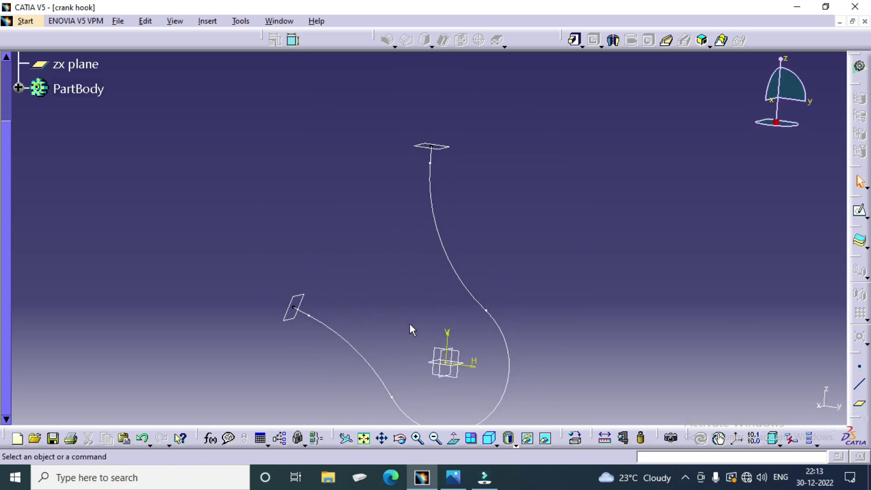
Open a sketch on the normal plane at the upper end of the hook curve.
{"action": "mouse_move", "coordinate": [460, 477]}
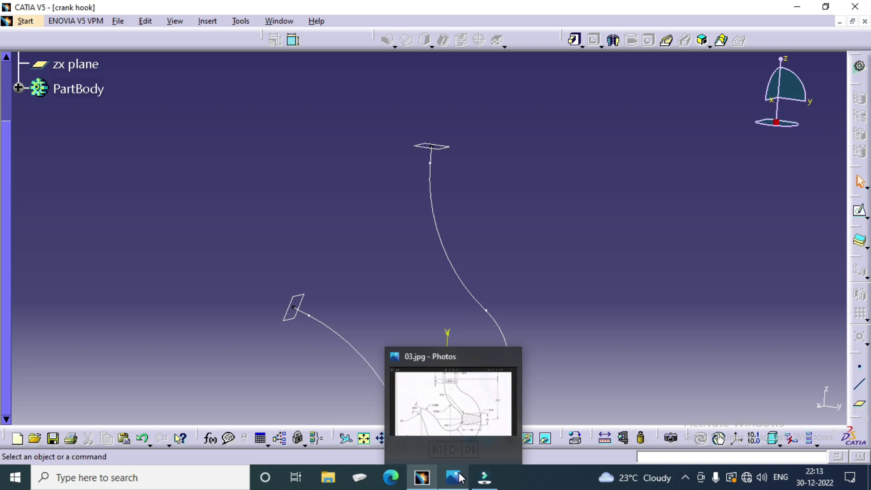
{"action": "middle_click_drag", "start_coordinate": [586, 296], "coordinate": [531, 255]}
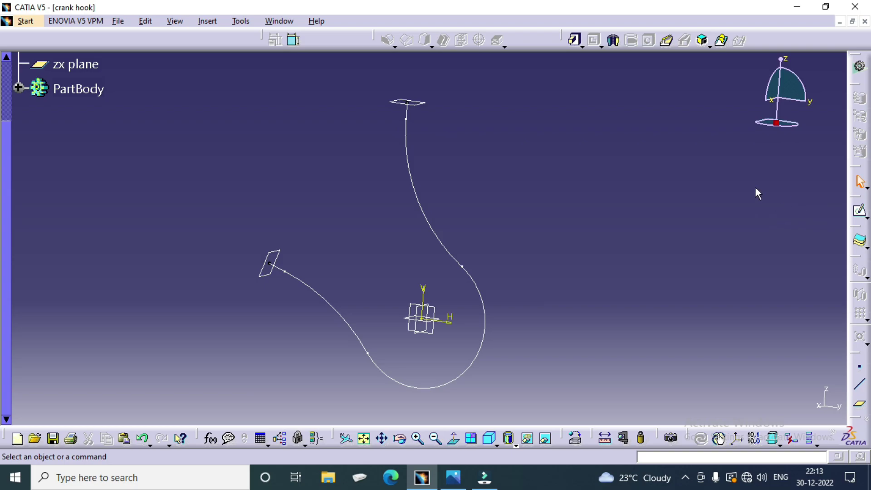
{"action": "left_click", "coordinate": [412, 103]}
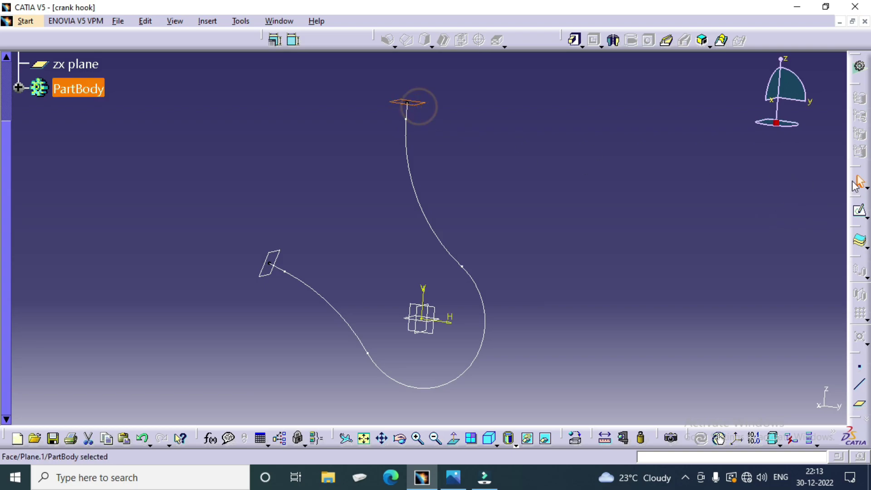
{"action": "left_click", "coordinate": [859, 209]}
{"action": "middle_click_drag", "start_coordinate": [608, 210], "coordinate": [556, 222]}
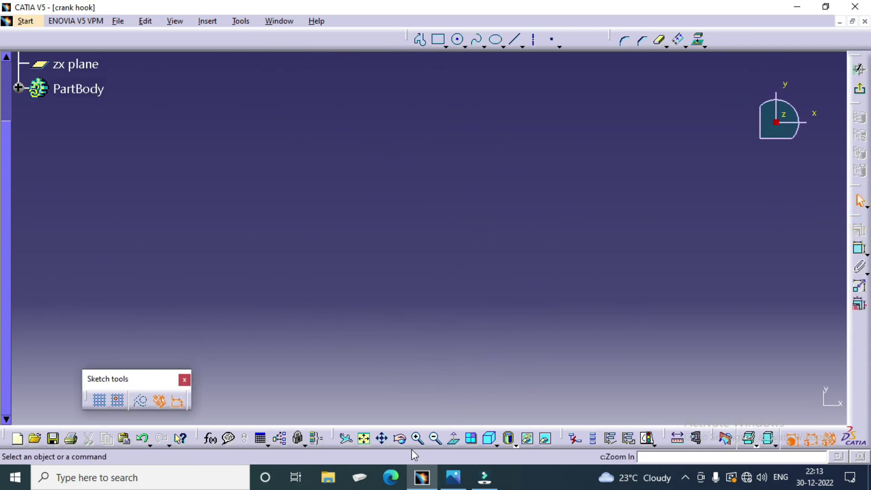
{"action": "left_click", "coordinate": [365, 439]}
{"action": "mouse_move", "coordinate": [468, 301]}
{"action": "middle_mouse_down"}
{"action": "mouse_move", "coordinate": [394, 308]}
{"action": "mouse_move", "coordinate": [416, 321]}
{"action": "middle_mouse_up"}
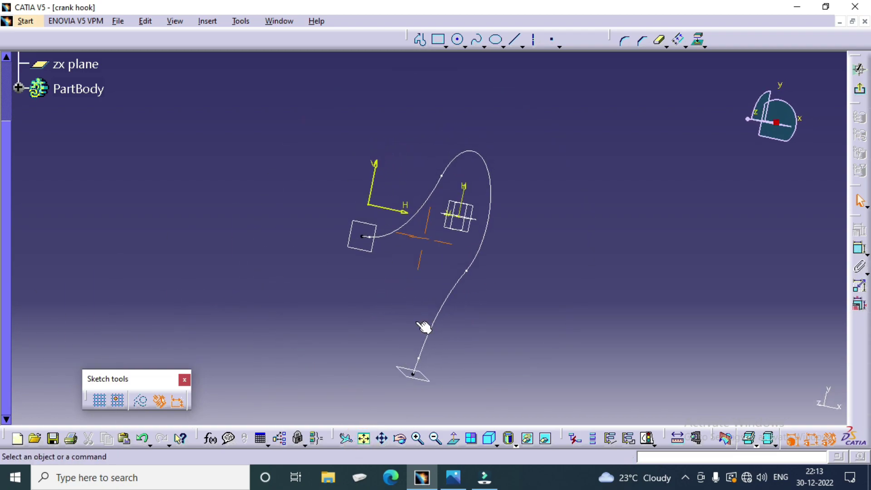
Project the hook's inner curve onto the sketch plane as 3D reference geometry.
{"action": "left_click", "coordinate": [698, 40]}
{"action": "left_click", "coordinate": [705, 47]}
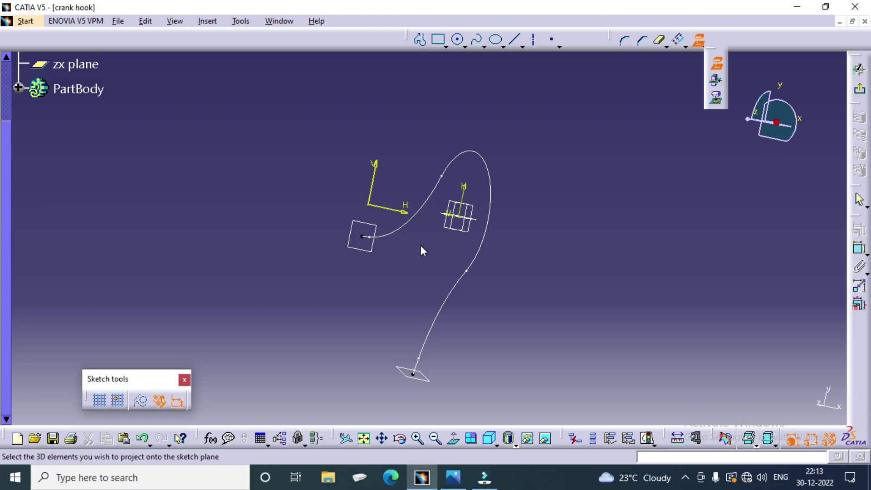
{"action": "middle_click_drag", "start_coordinate": [389, 257], "coordinate": [463, 297]}
{"action": "left_click", "coordinate": [454, 239]}
{"action": "scroll", "coordinate": [423, 221], "scroll_direction": "up", "scroll_amount": 5}
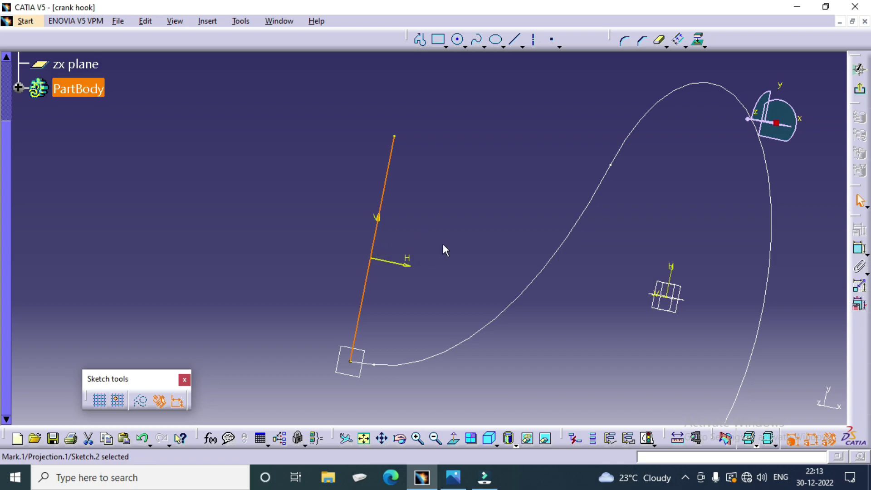
{"action": "middle_click_drag", "start_coordinate": [443, 245], "coordinate": [436, 276]}
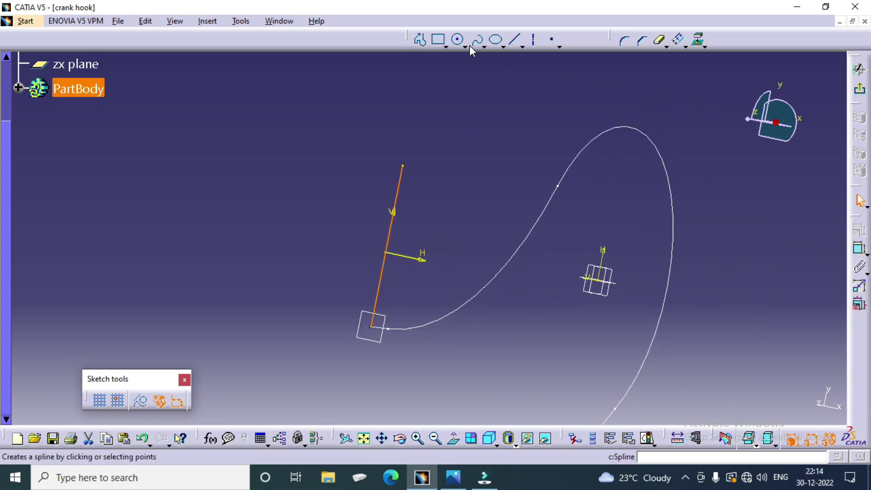
Sketch a circle of about 25.5 mm radius centred on the vertical axis and passing through the projected line's lower end point.
{"action": "left_click", "coordinate": [458, 39]}
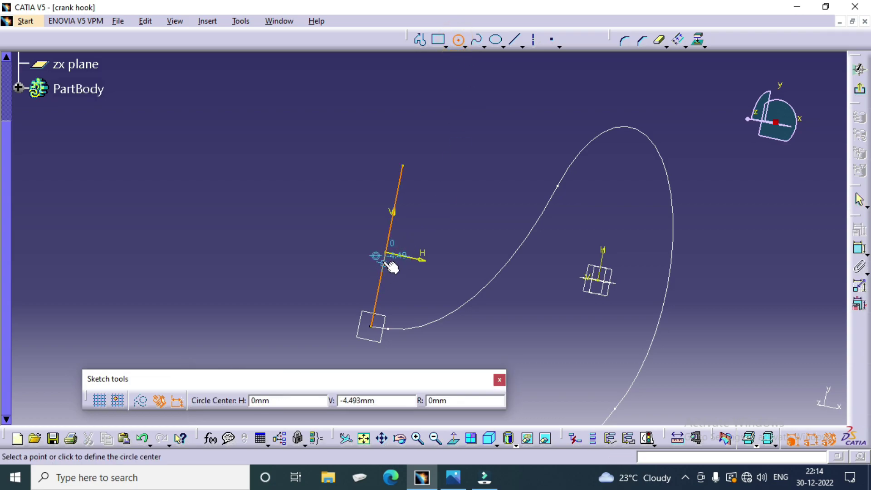
{"action": "left_click", "coordinate": [383, 262]}
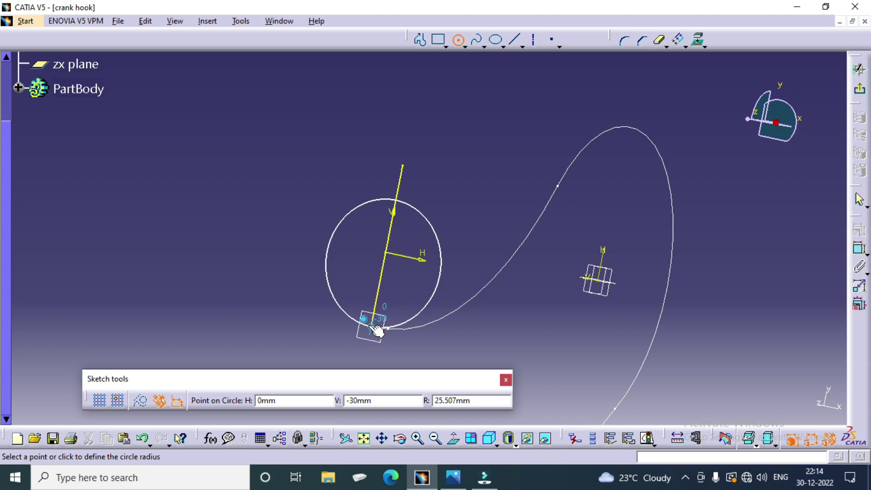
{"action": "left_click", "coordinate": [377, 331]}
{"action": "left_click", "coordinate": [400, 292]}
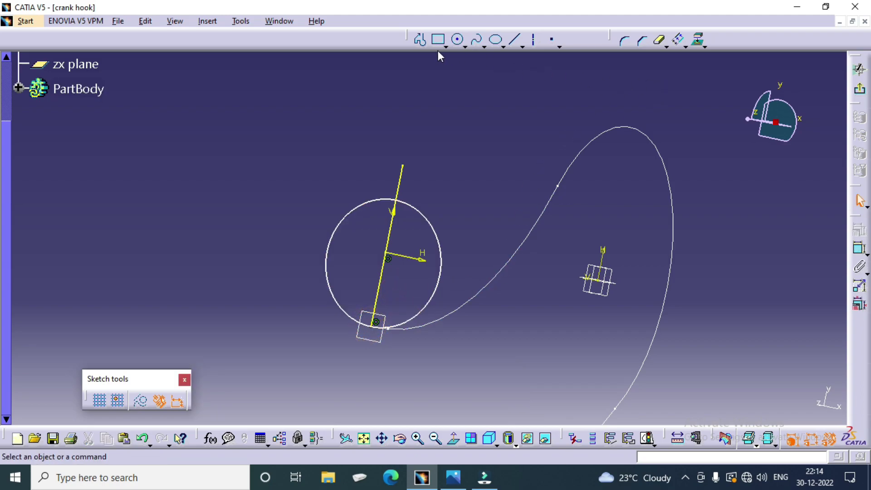
Dimension the neck circle and set its radius to 30 mm.
{"action": "left_click", "coordinate": [859, 249]}
{"action": "left_click", "coordinate": [432, 229]}
{"action": "left_click", "coordinate": [465, 204]}
{"action": "double_click", "coordinate": [470, 206]}
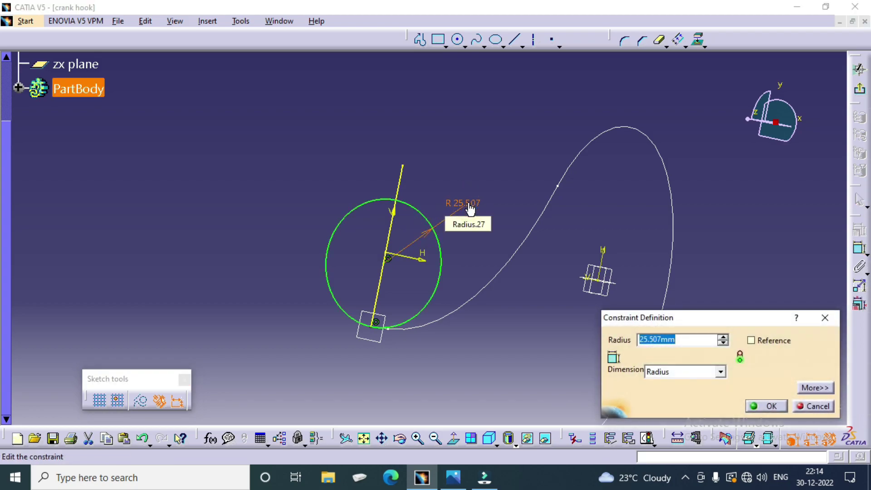
{"action": "type", "text": "30"}
{"action": "key", "text": "Return"}
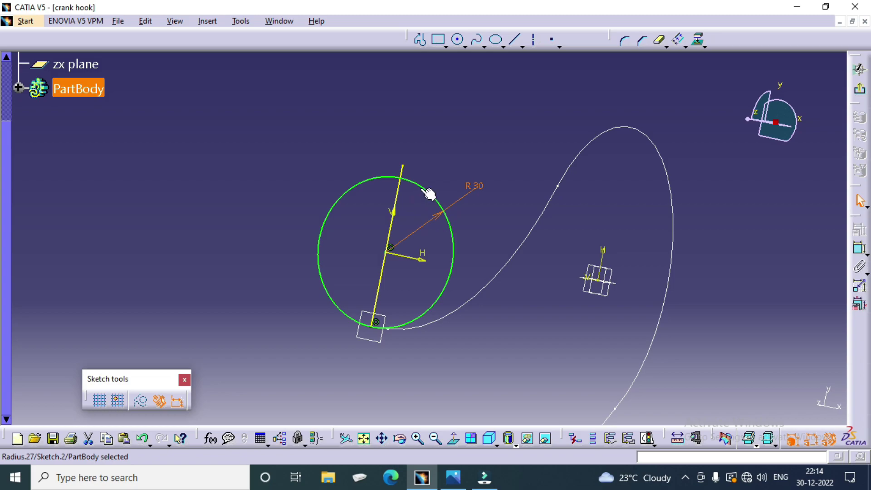
Delete the projected reference line from the neck circle's sketch.
{"action": "left_click", "coordinate": [437, 160]}
{"action": "left_click", "coordinate": [399, 202]}
{"action": "key", "text": "Delete"}
{"action": "middle_click_drag", "start_coordinate": [462, 246], "coordinate": [365, 216]}
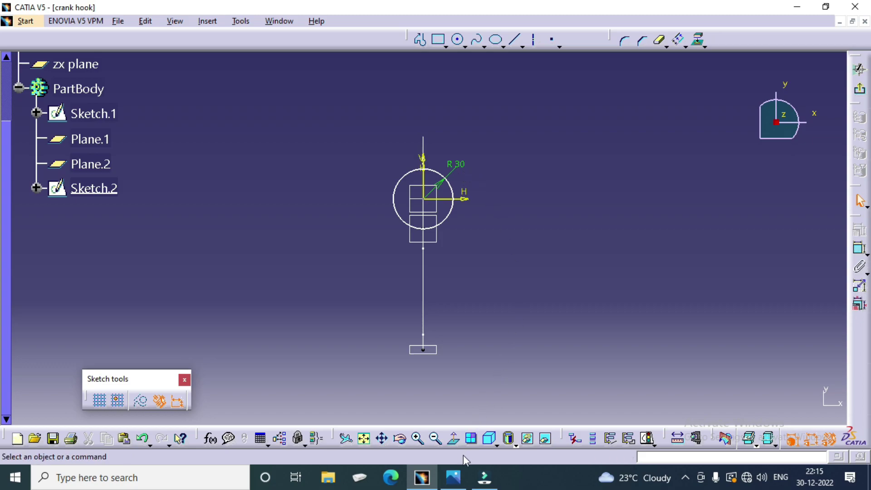
Check the neck diameter in the drawing 03.jpg, and exit the sketch in CATIA.
{"action": "left_click", "coordinate": [453, 478]}
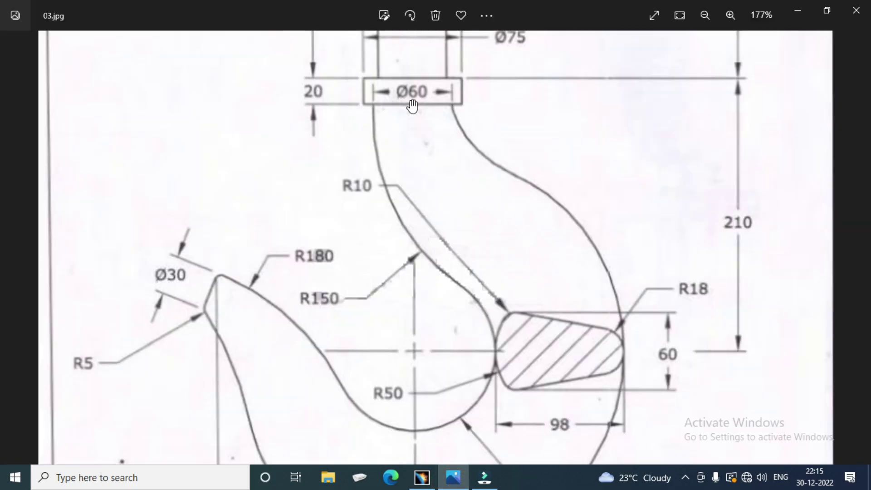
{"action": "left_click", "coordinate": [797, 15]}
{"action": "left_click", "coordinate": [857, 61]}
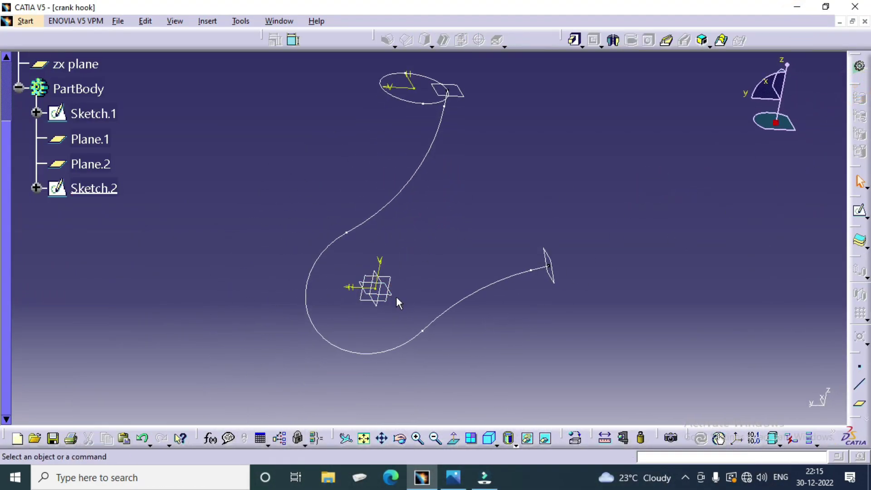
Open a new sketch on the xy plane.
{"action": "left_click", "coordinate": [396, 297]}
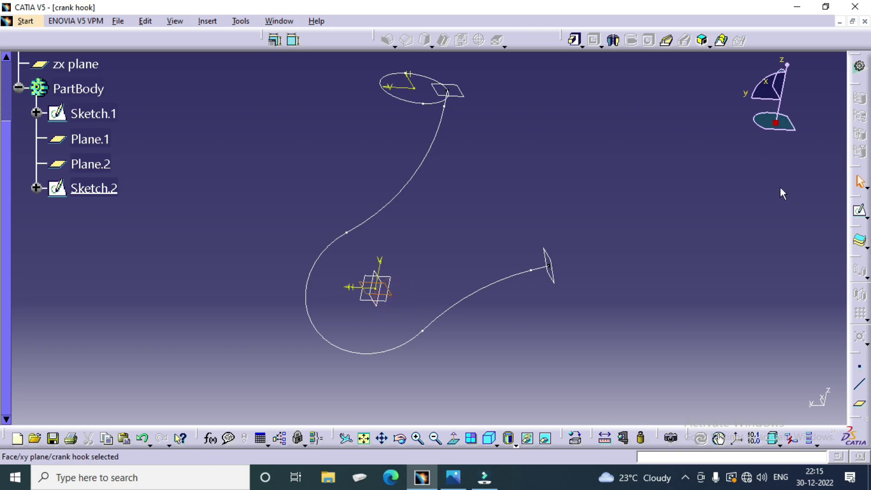
{"action": "left_click", "coordinate": [861, 216]}
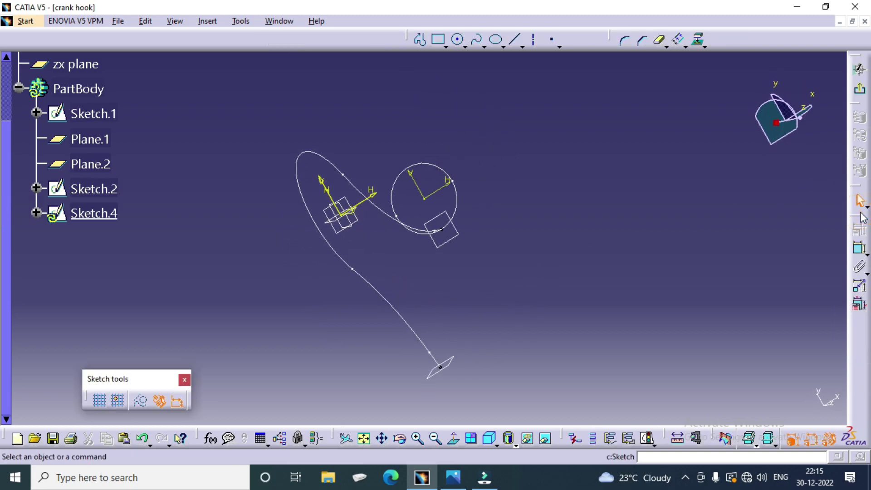
{"action": "middle_click", "coordinate": [585, 218]}
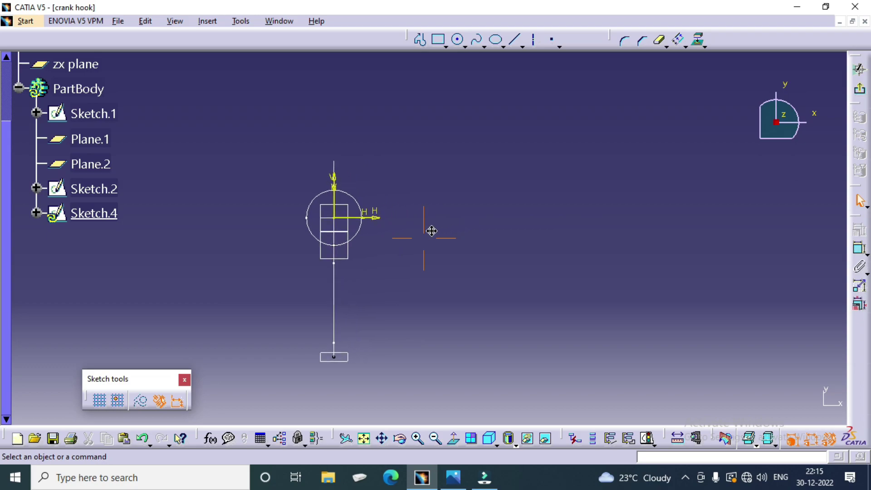
{"action": "mouse_move", "coordinate": [450, 228]}
{"action": "middle_mouse_down"}
{"action": "mouse_move", "coordinate": [523, 243]}
{"action": "mouse_move", "coordinate": [443, 251]}
{"action": "mouse_move", "coordinate": [471, 208]}
{"action": "middle_mouse_up"}
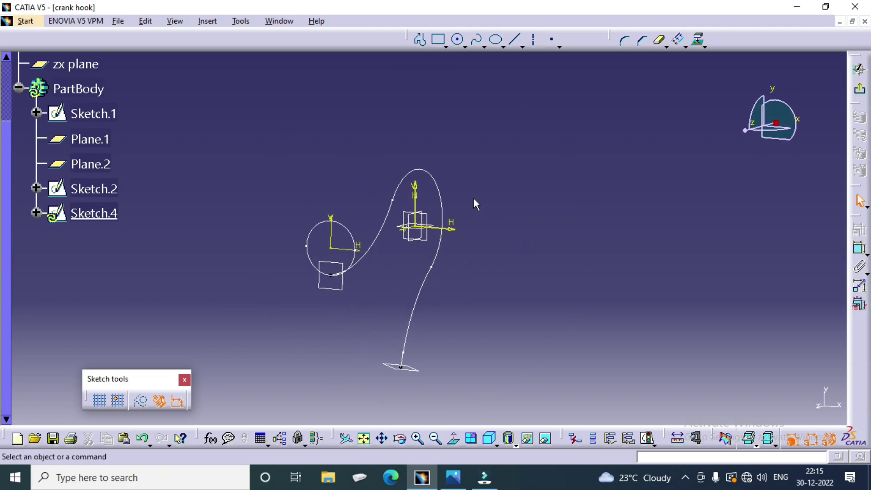
Project the hook curve's large circular arc onto the xy-plane sketch.
{"action": "left_click", "coordinate": [699, 41]}
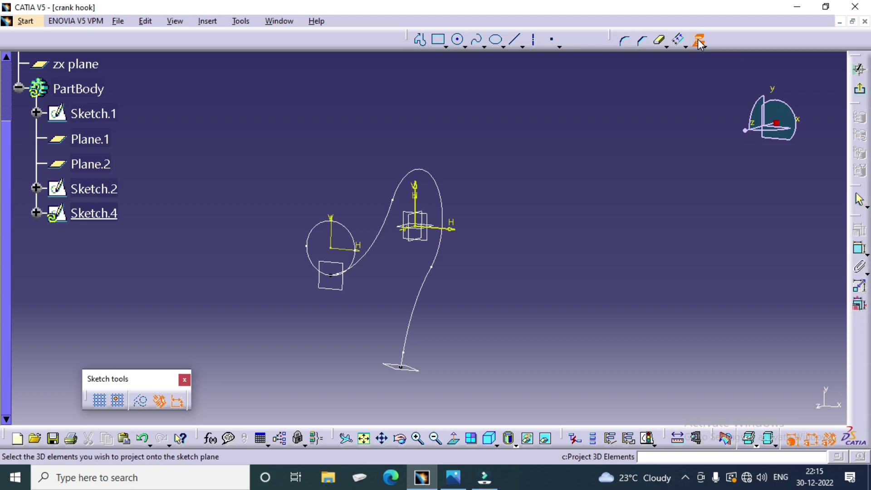
{"action": "left_click", "coordinate": [432, 182]}
{"action": "left_click", "coordinate": [461, 167]}
{"action": "mouse_move", "coordinate": [438, 171]}
{"action": "middle_mouse_down"}
{"action": "mouse_move", "coordinate": [472, 208]}
{"action": "mouse_move", "coordinate": [516, 206]}
{"action": "mouse_move", "coordinate": [473, 80]}
{"action": "middle_mouse_up"}
Sketch a circle of about 92 mm radius centred on the vertical axis above the projected line and passing through its upper end point.
{"action": "left_click", "coordinate": [459, 41]}
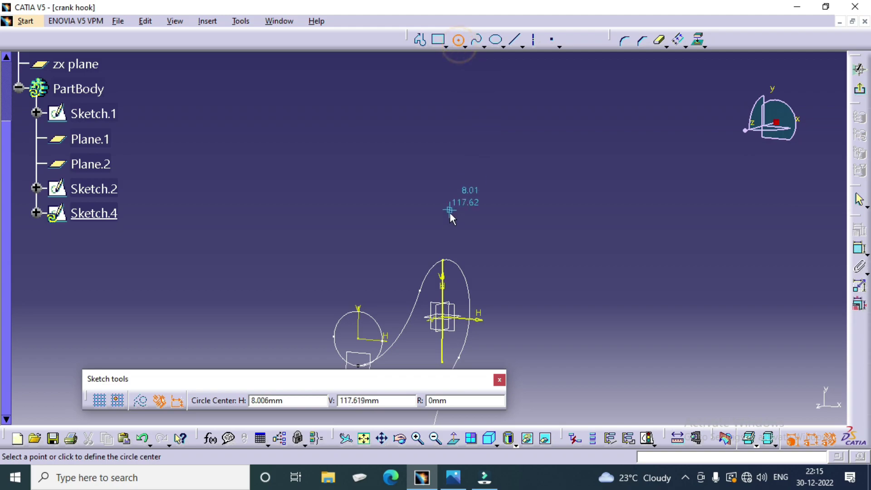
{"action": "left_click", "coordinate": [442, 175]}
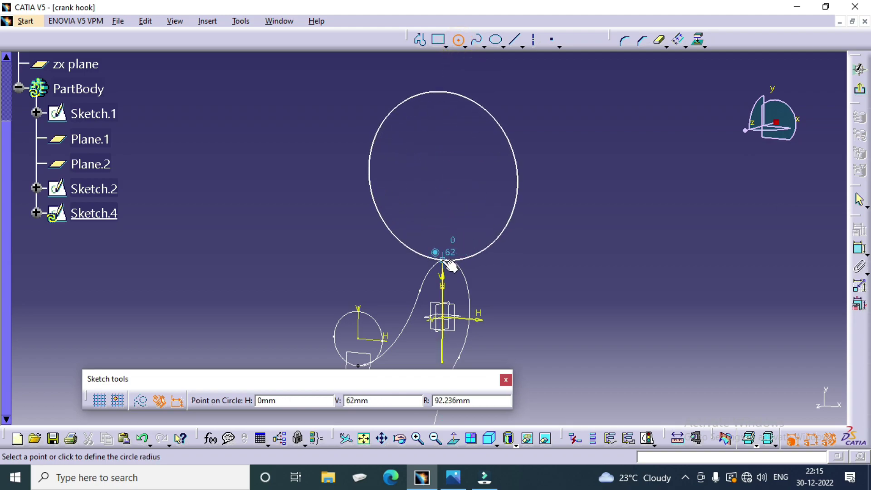
{"action": "left_click", "coordinate": [449, 262]}
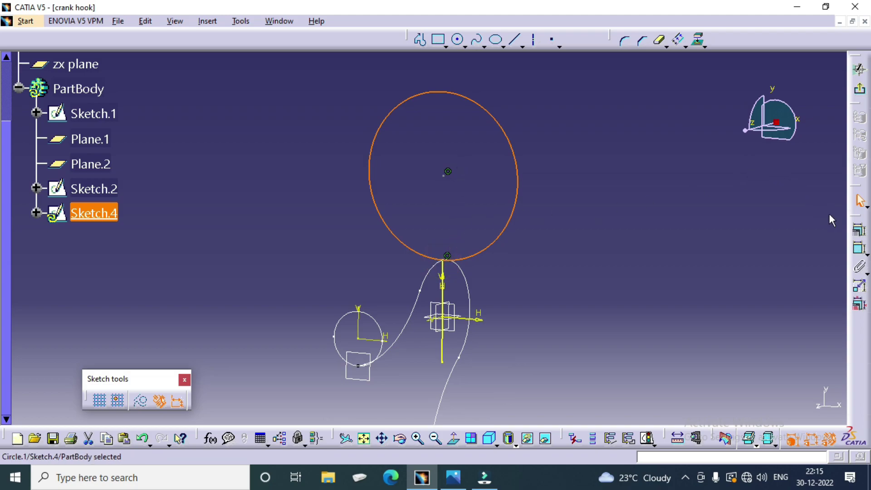
Add a radius dimension to the large section circle and set it to 50 mm.
{"action": "left_click", "coordinate": [858, 248]}
{"action": "left_click", "coordinate": [558, 210]}
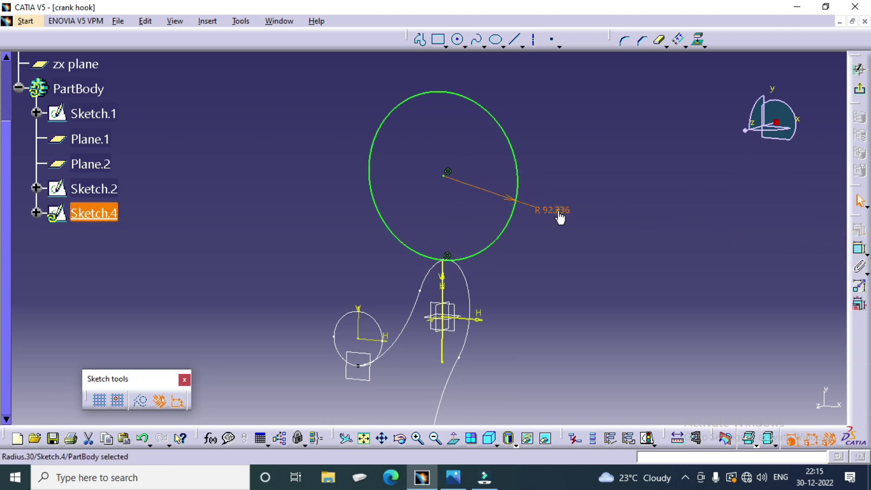
{"action": "double_click", "coordinate": [558, 210]}
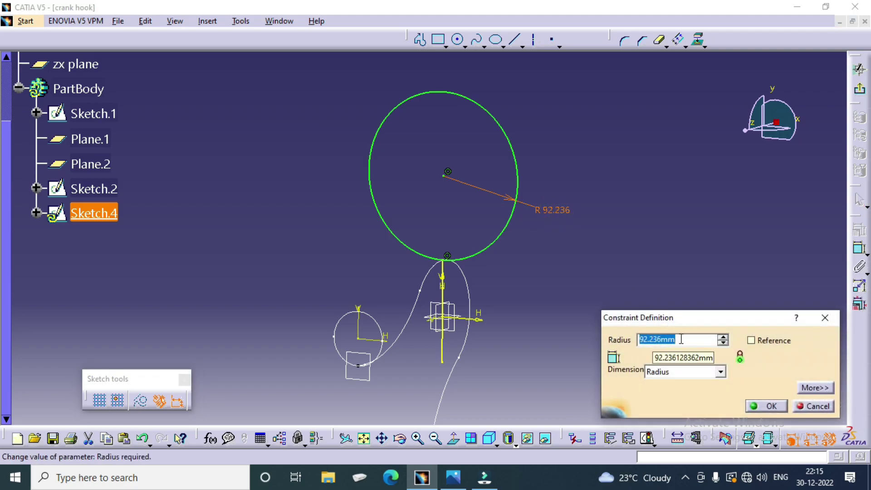
{"action": "left_click", "coordinate": [720, 371]}
{"action": "left_click", "coordinate": [682, 383]}
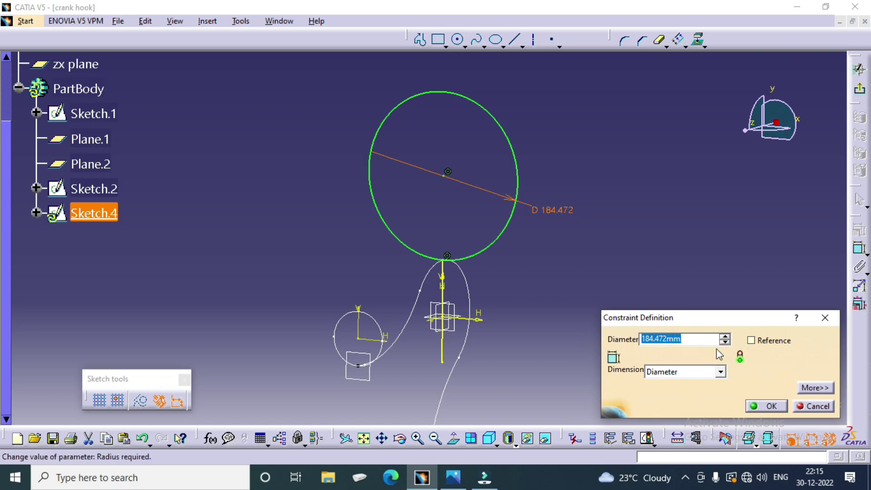
{"action": "left_click", "coordinate": [721, 371]}
{"action": "left_click", "coordinate": [663, 381]}
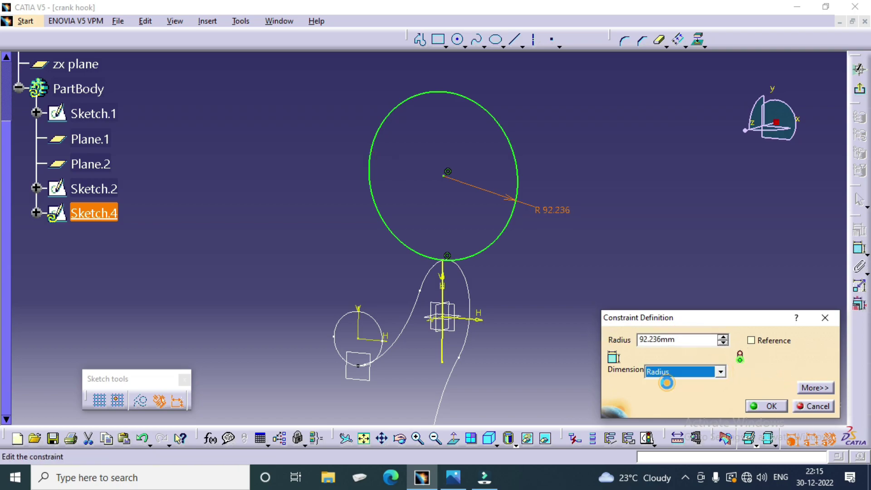
{"action": "double_click", "coordinate": [685, 340]}
{"action": "type", "text": "50"}
{"action": "key", "text": "Return"}
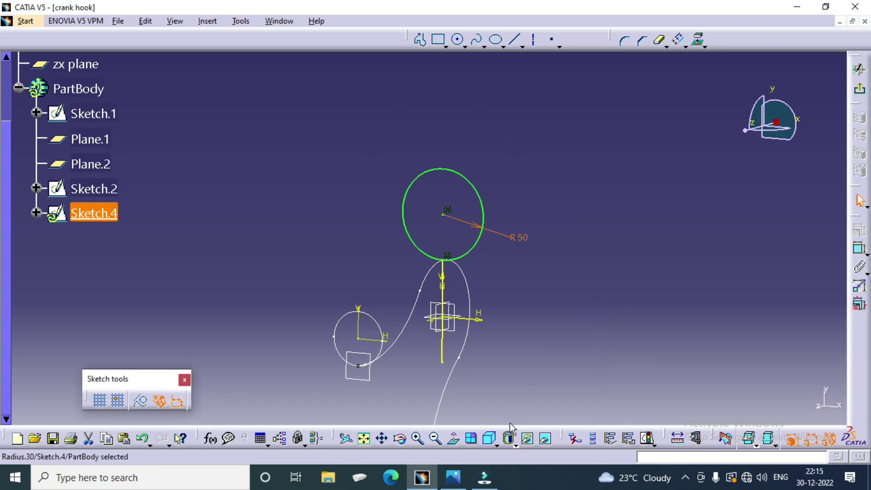
Check the cross-section dimensions in the drawing 03.jpg, and sketch a vertical line in CATIA upward from the circle's lowest point through its centre.
{"action": "left_click", "coordinate": [453, 477]}
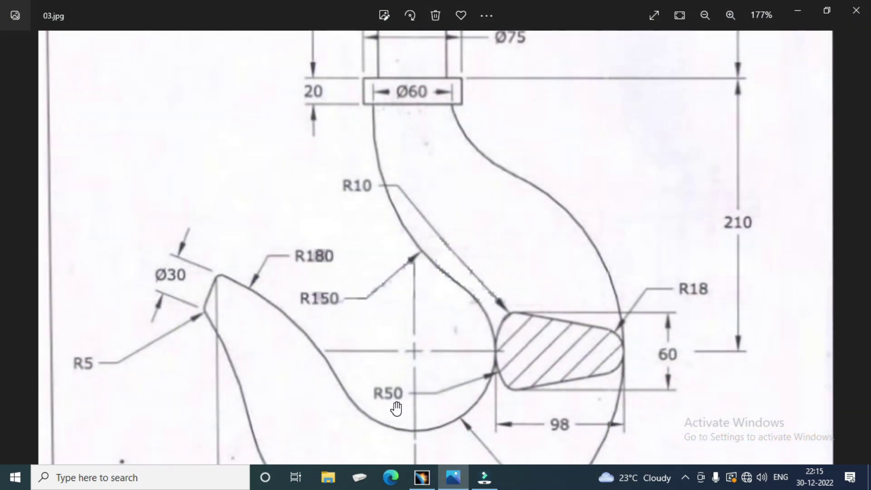
{"action": "left_click", "coordinate": [427, 482]}
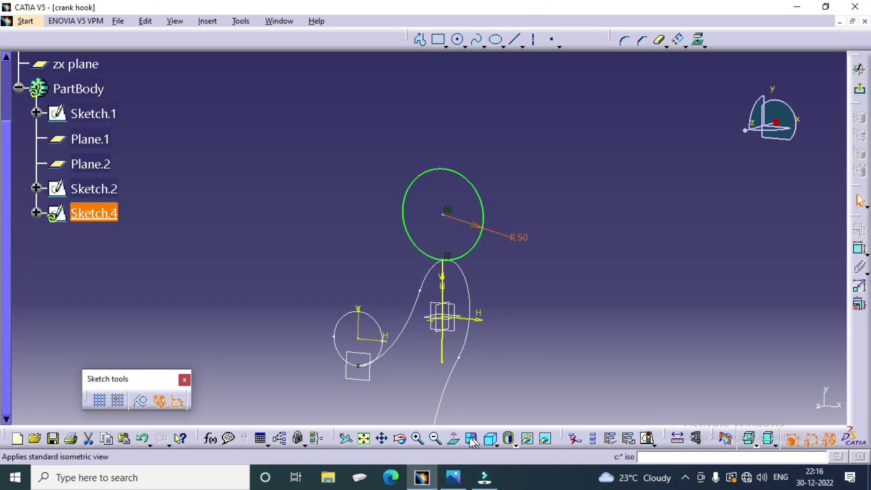
{"action": "left_click", "coordinate": [454, 438]}
{"action": "mouse_move", "coordinate": [523, 368]}
{"action": "middle_mouse_down"}
{"action": "mouse_move", "coordinate": [503, 249]}
{"action": "mouse_move", "coordinate": [400, 179]}
{"action": "mouse_move", "coordinate": [403, 208]}
{"action": "mouse_move", "coordinate": [573, 182]}
{"action": "mouse_move", "coordinate": [584, 212]}
{"action": "middle_mouse_up"}
{"action": "left_click", "coordinate": [514, 39]}
{"action": "middle_click_drag", "start_coordinate": [416, 328], "coordinate": [426, 296]}
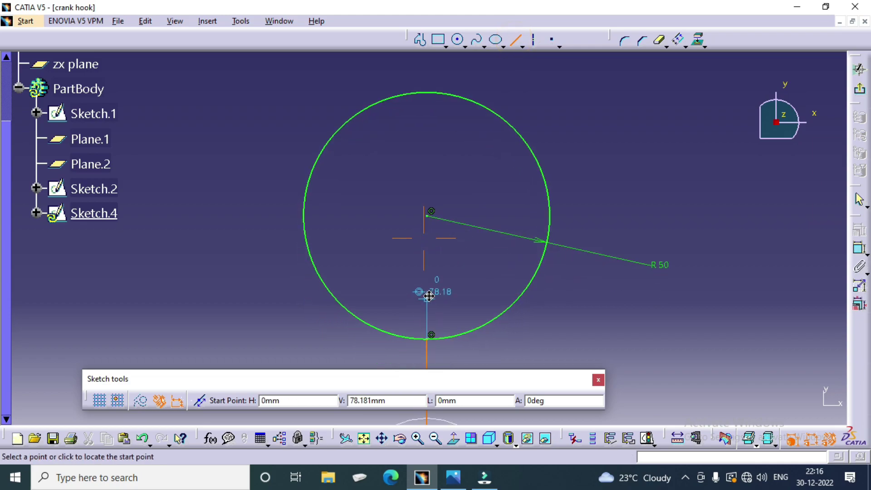
{"action": "left_click", "coordinate": [430, 337]}
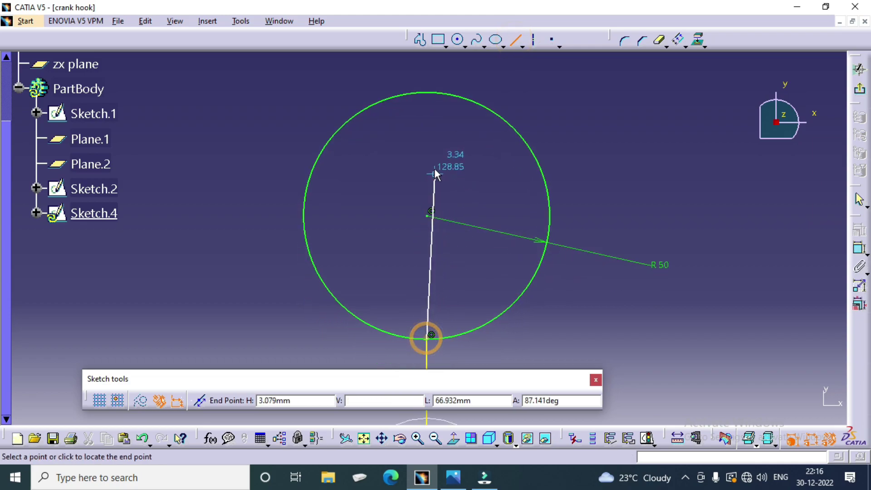
{"action": "left_click", "coordinate": [427, 114]}
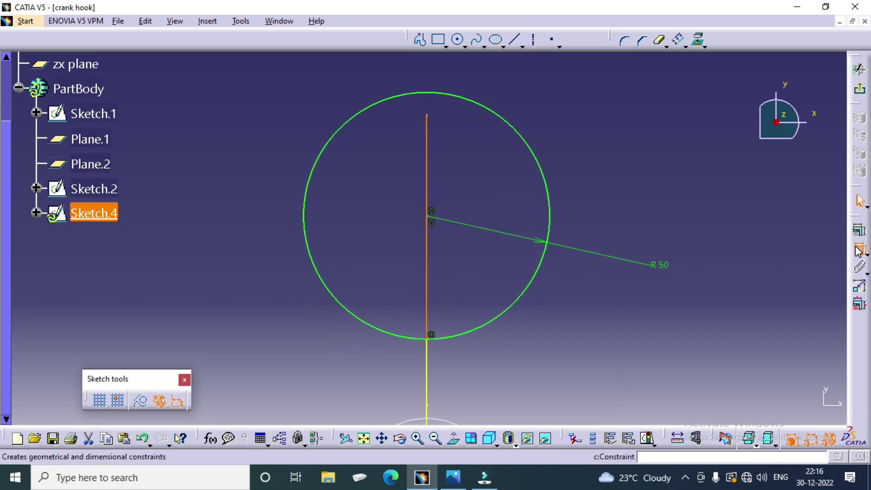
Dimension the length of the vertical line inside the large section circle and set it to 98 mm.
{"action": "left_click", "coordinate": [858, 247]}
{"action": "left_click", "coordinate": [399, 232]}
{"action": "left_click", "coordinate": [399, 231]}
{"action": "double_click", "coordinate": [393, 231]}
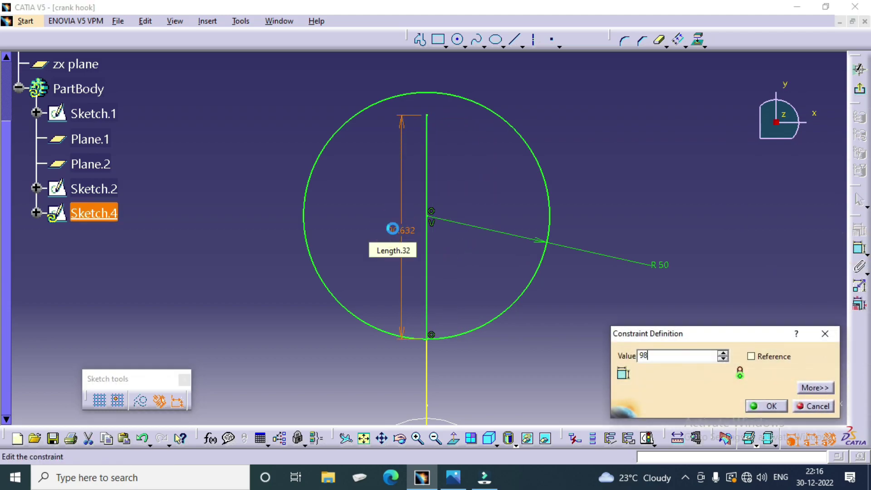
{"action": "key", "text": "Return"}
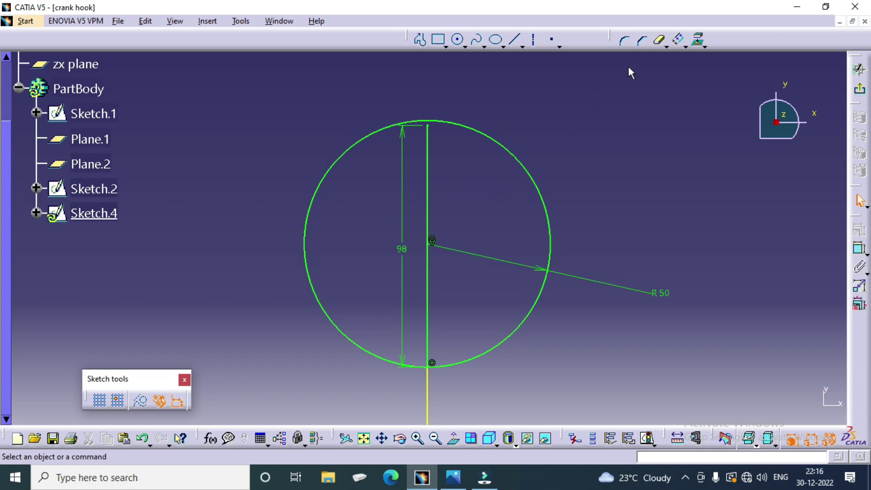
Sketch a smaller circle centred on the vertical line and passing through the line's upper end point.
{"action": "left_click", "coordinate": [458, 39]}
{"action": "left_click", "coordinate": [428, 178]}
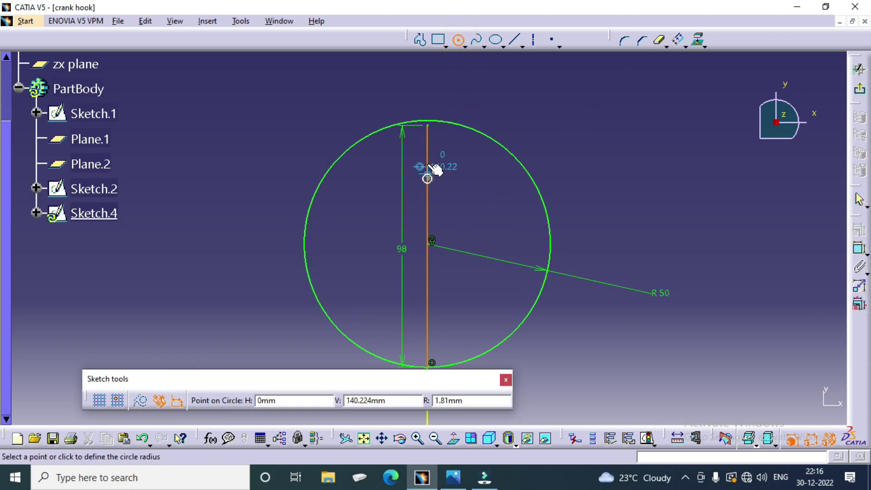
{"action": "left_click", "coordinate": [428, 124]}
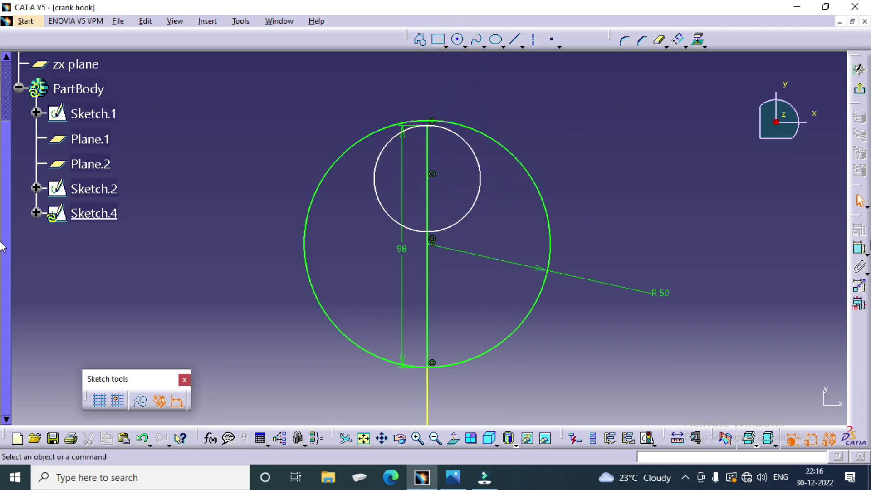
Add a radius dimension to the smaller circle and set it to 18 mm.
{"action": "left_click", "coordinate": [860, 248]}
{"action": "left_click", "coordinate": [480, 196]}
{"action": "left_click", "coordinate": [503, 222]}
{"action": "double_click", "coordinate": [502, 221]}
{"action": "type", "text": "18"}
{"action": "key", "text": "Return"}
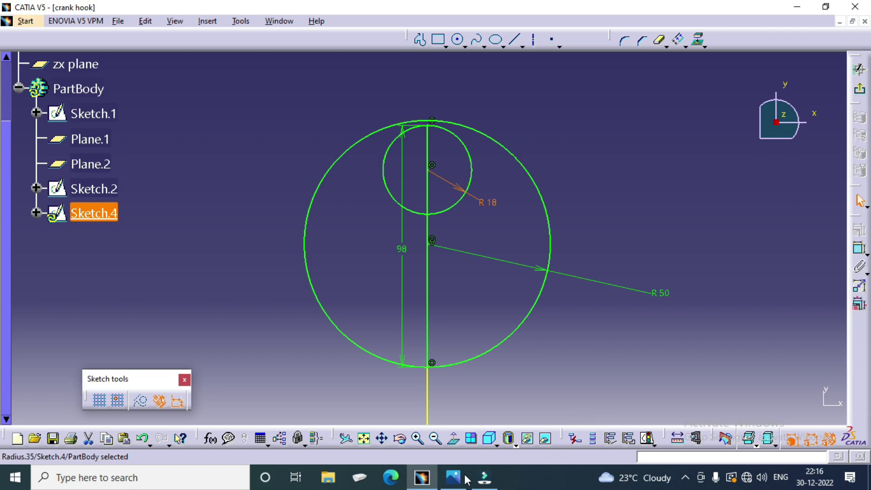
Check the section width in the drawing 03.jpg, and offset the vertical line 30 mm to both sides in the CATIA sketch.
{"action": "left_click", "coordinate": [453, 477]}
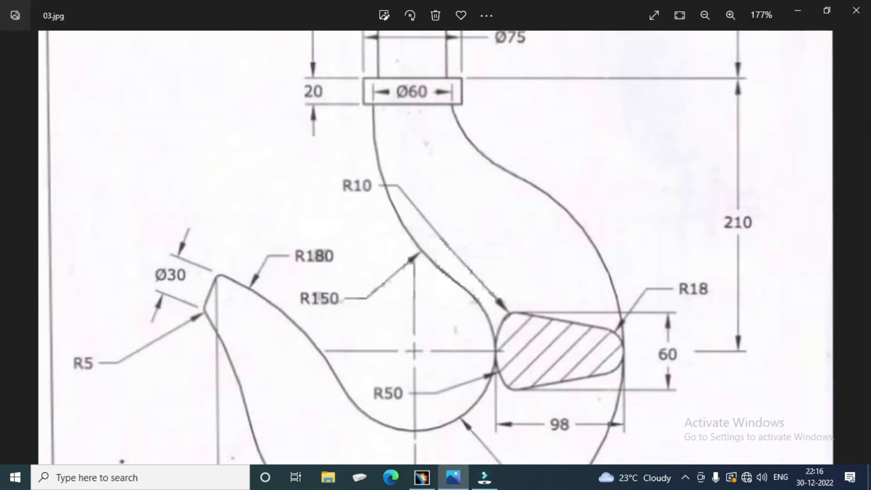
{"action": "left_click", "coordinate": [422, 477]}
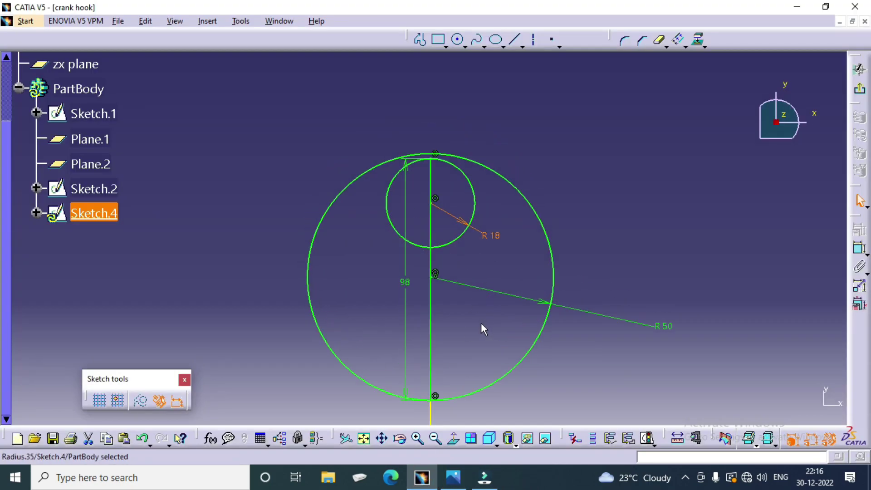
{"action": "left_click", "coordinate": [429, 482]}
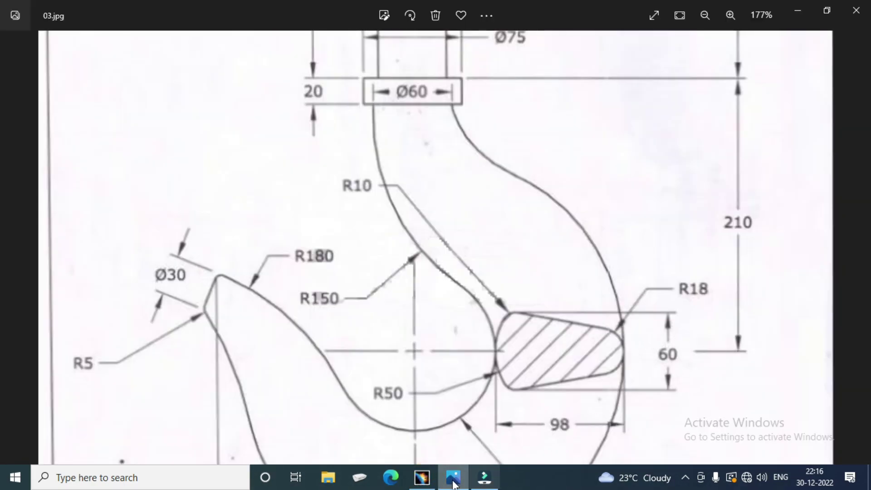
{"action": "left_click", "coordinate": [422, 476]}
{"action": "left_click", "coordinate": [504, 281]}
{"action": "middle_click_drag", "start_coordinate": [504, 282], "coordinate": [504, 220]}
{"action": "left_click", "coordinate": [432, 296]}
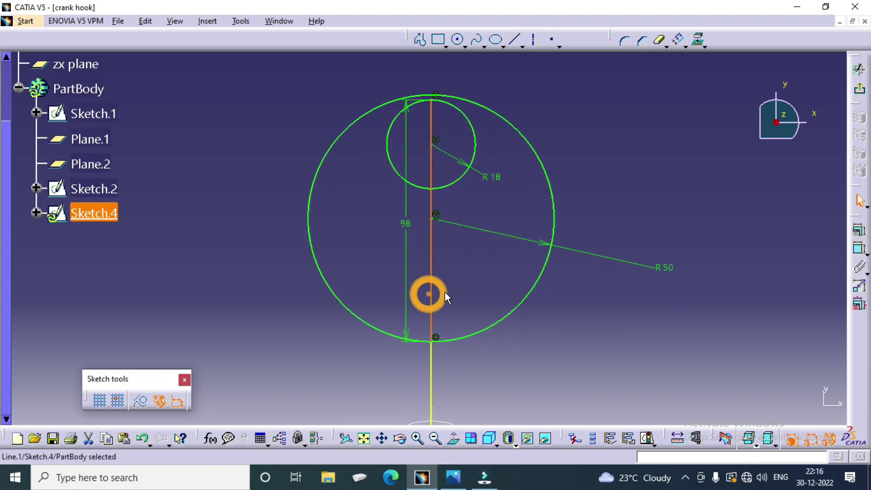
{"action": "left_click", "coordinate": [680, 41]}
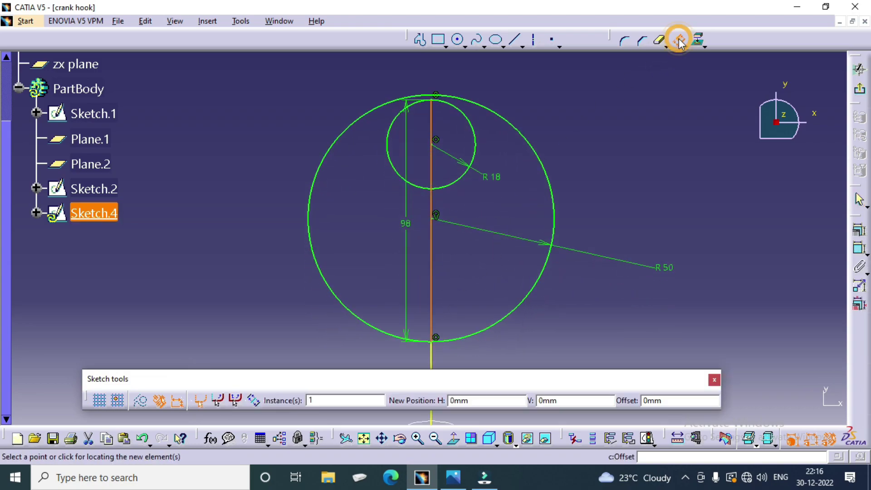
{"action": "left_click", "coordinate": [704, 401]}
{"action": "type", "text": "30"}
{"action": "key", "text": "Return"}
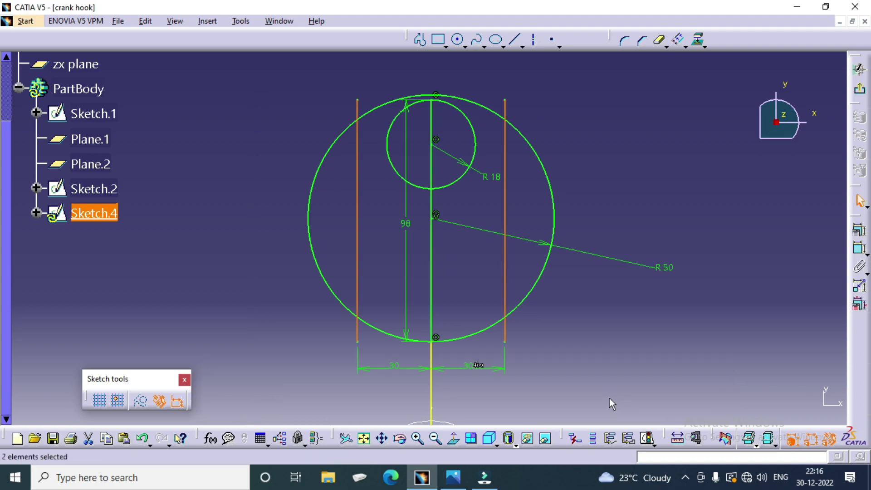
{"action": "left_click", "coordinate": [647, 379]}
Sketch a line from the lower intersection of the left offset line and the R50 circle, tangent to the left side of the R18 circle.
{"action": "middle_click_drag", "start_coordinate": [444, 283], "coordinate": [450, 310]}
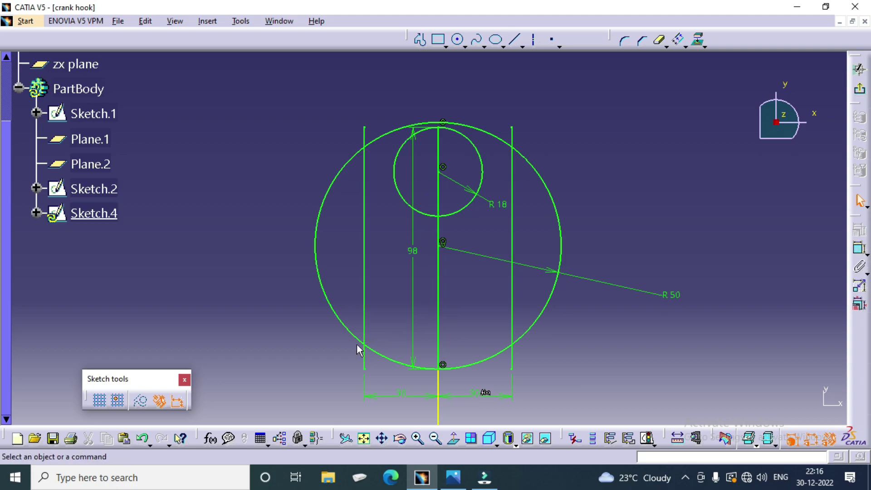
{"action": "left_click", "coordinate": [515, 39]}
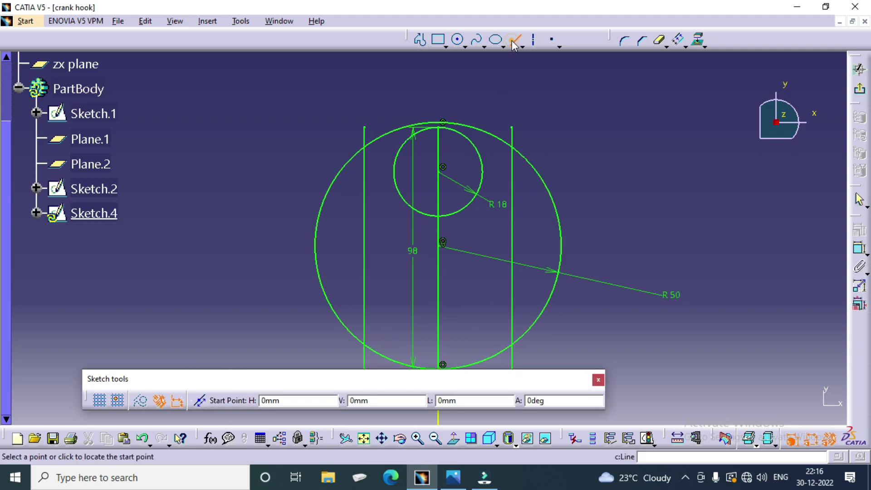
{"action": "left_click", "coordinate": [364, 343]}
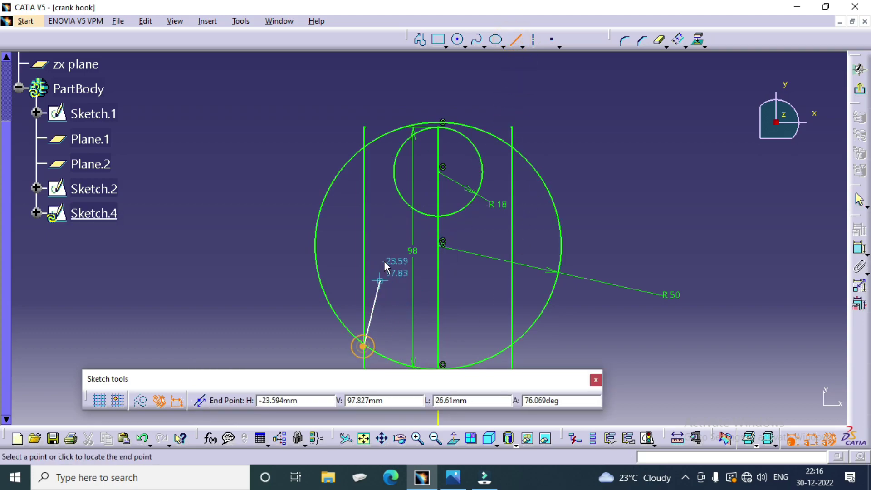
{"action": "left_click", "coordinate": [394, 161]}
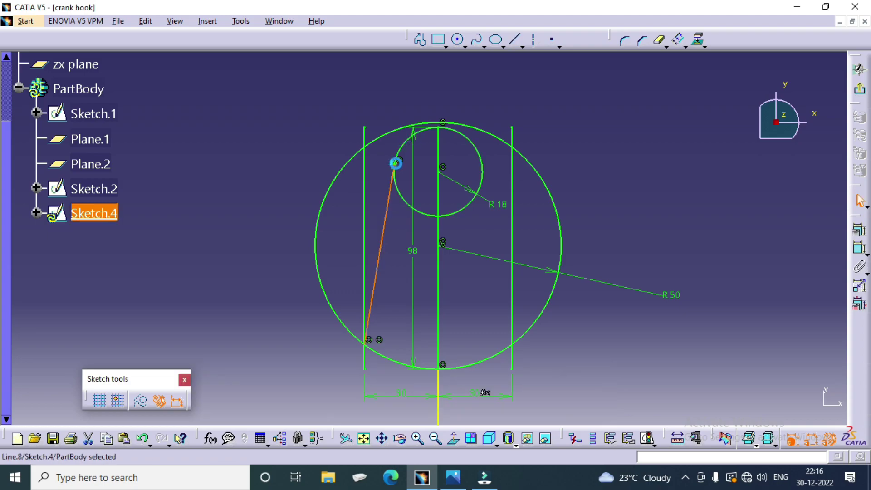
{"action": "middle_click_drag", "start_coordinate": [475, 259], "coordinate": [466, 223]}
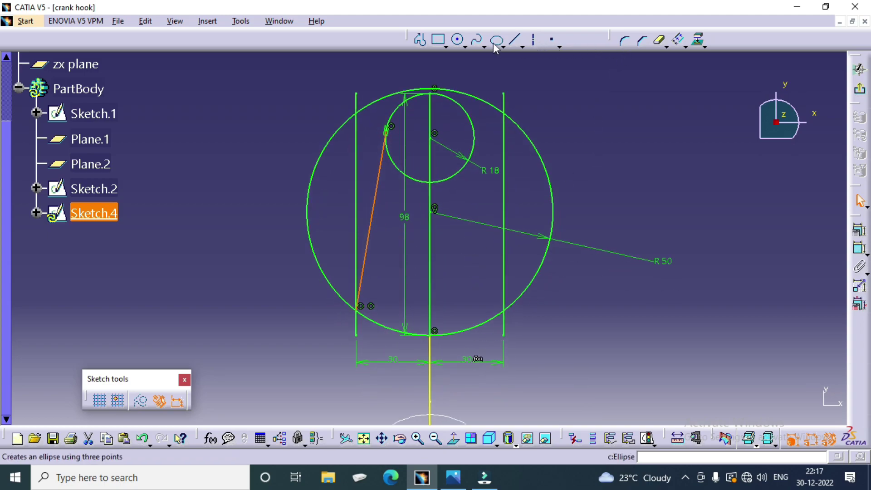
{"action": "left_click", "coordinate": [457, 40]}
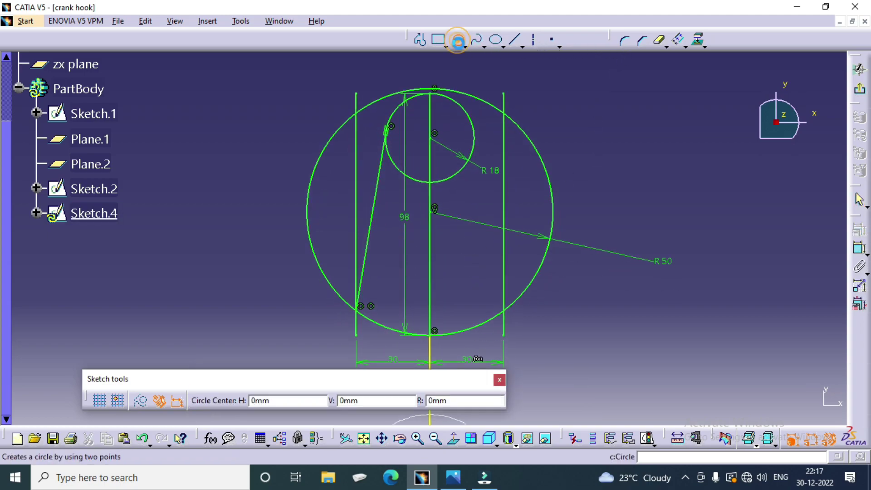
{"action": "left_click", "coordinate": [503, 311]}
{"action": "key", "text": "Escape"}
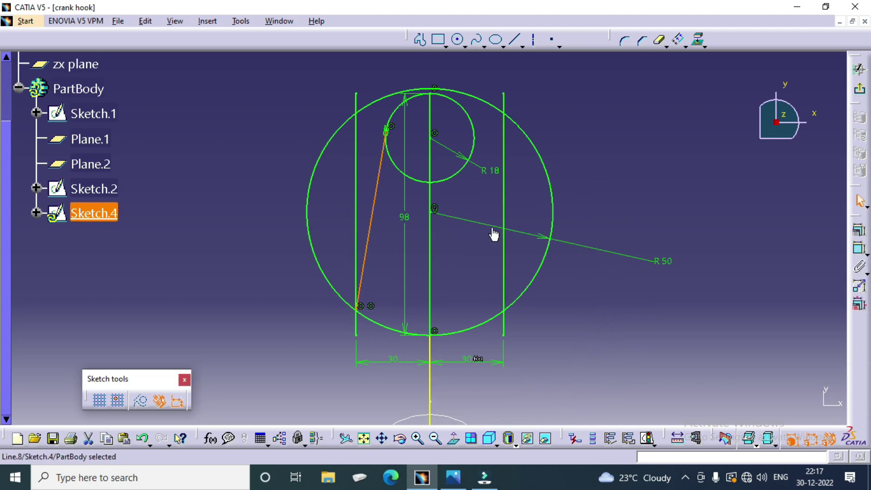
Sketch a line from the lower intersection of the right offset line and the R50 circle, tangent to the right side of the R18 circle.
{"action": "left_click", "coordinate": [503, 310]}
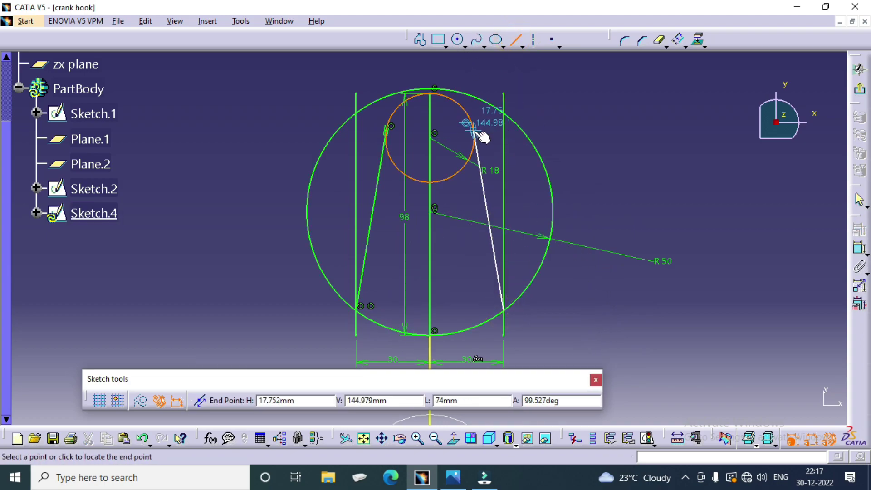
{"action": "left_click", "coordinate": [474, 130]}
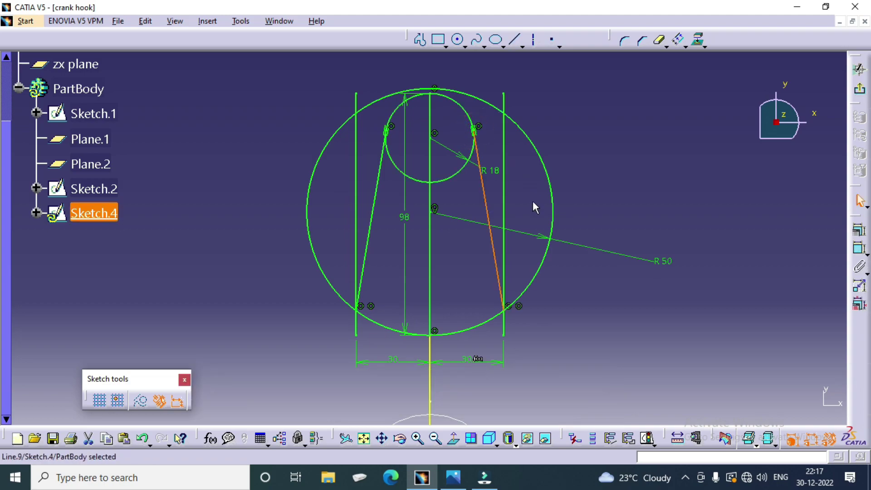
Trim away the R18 circle's lower arc between the slanted lines and the R50 circle's side arcs outside the two offset lines.
{"action": "mouse_move", "coordinate": [512, 253]}
{"action": "middle_mouse_down"}
{"action": "mouse_move", "coordinate": [512, 208]}
{"action": "mouse_move", "coordinate": [506, 236]}
{"action": "middle_mouse_up"}
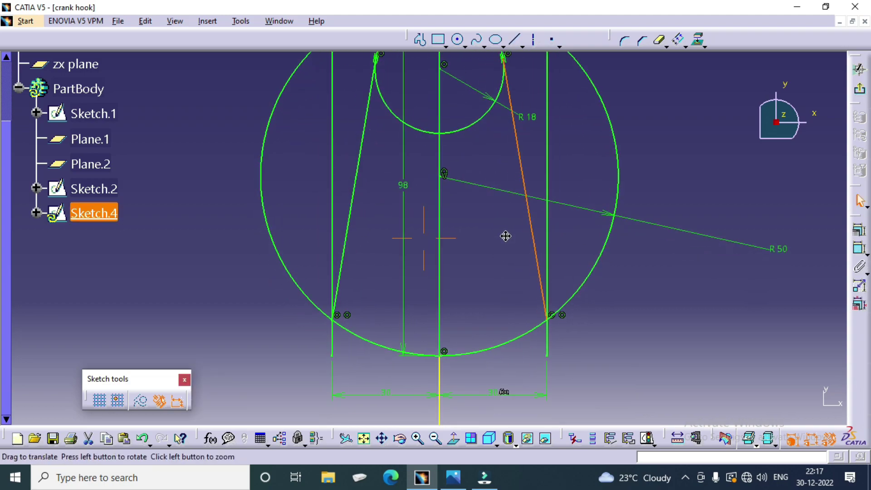
{"action": "left_click", "coordinate": [658, 40]}
{"action": "left_click", "coordinate": [484, 116]}
{"action": "left_click", "coordinate": [388, 110]}
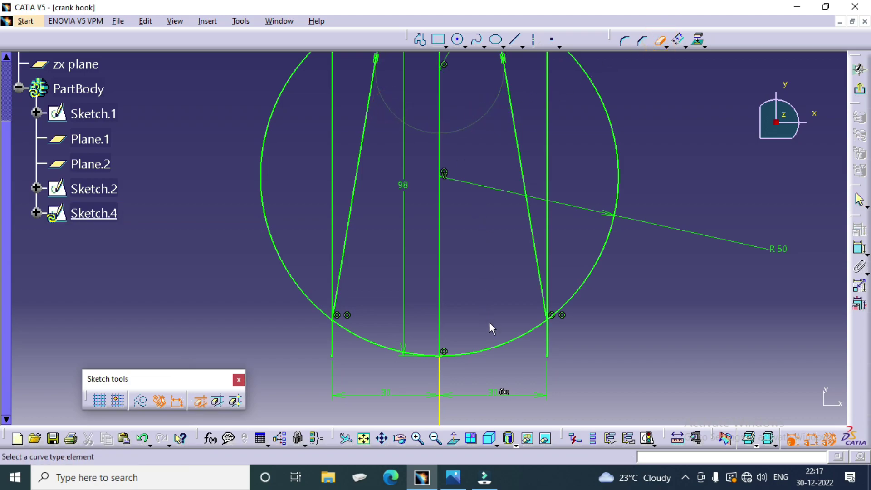
{"action": "left_click", "coordinate": [570, 295]}
{"action": "left_click", "coordinate": [297, 286]}
{"action": "key", "text": "Up"}
{"action": "key", "text": "Up"}
{"action": "key", "text": "Up"}
{"action": "key", "text": "Up"}
{"action": "key", "text": "Up"}
{"action": "key", "text": "Escape"}
Fillet the corner between the left slanted line and the section's lower arc with a radius of about 13 mm.
{"action": "mouse_move", "coordinate": [473, 366]}
{"action": "middle_mouse_down"}
{"action": "mouse_move", "coordinate": [451, 281]}
{"action": "mouse_move", "coordinate": [475, 237]}
{"action": "middle_mouse_up"}
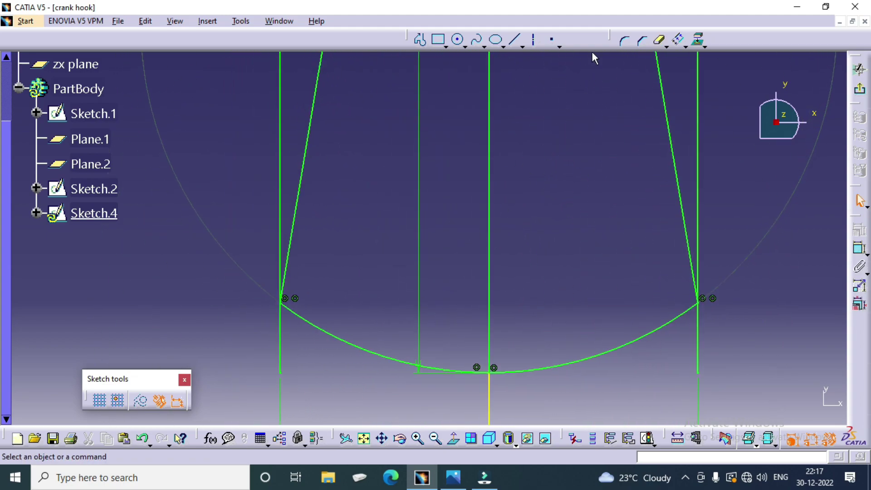
{"action": "left_click", "coordinate": [625, 41]}
{"action": "left_click", "coordinate": [299, 218]}
{"action": "left_click", "coordinate": [304, 316]}
{"action": "left_click", "coordinate": [308, 303]}
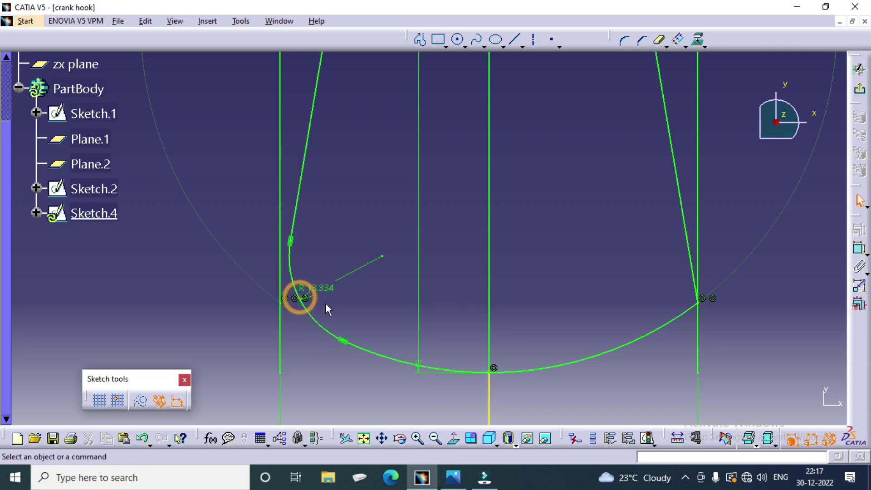
Fillet the corner between the right slanted line and the section's lower arc with a radius of about 8 mm.
{"action": "left_click", "coordinate": [658, 325]}
{"action": "left_click", "coordinate": [689, 274]}
{"action": "left_click", "coordinate": [682, 309]}
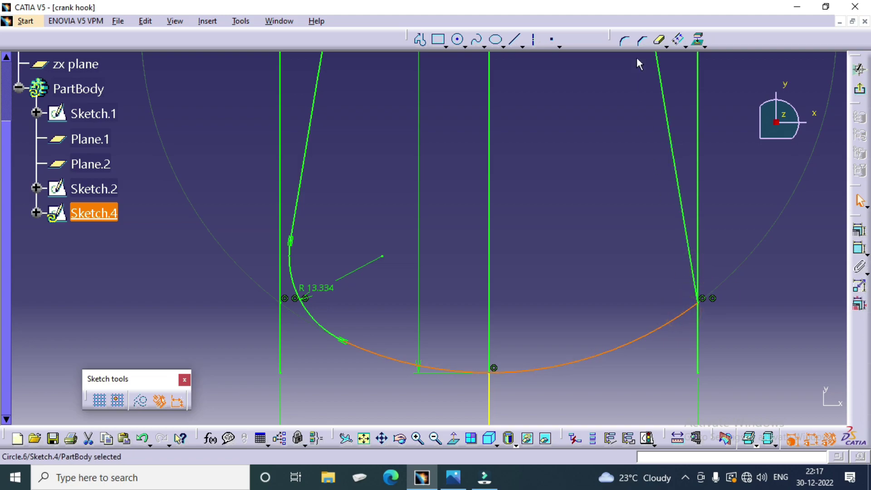
{"action": "left_click", "coordinate": [625, 41]}
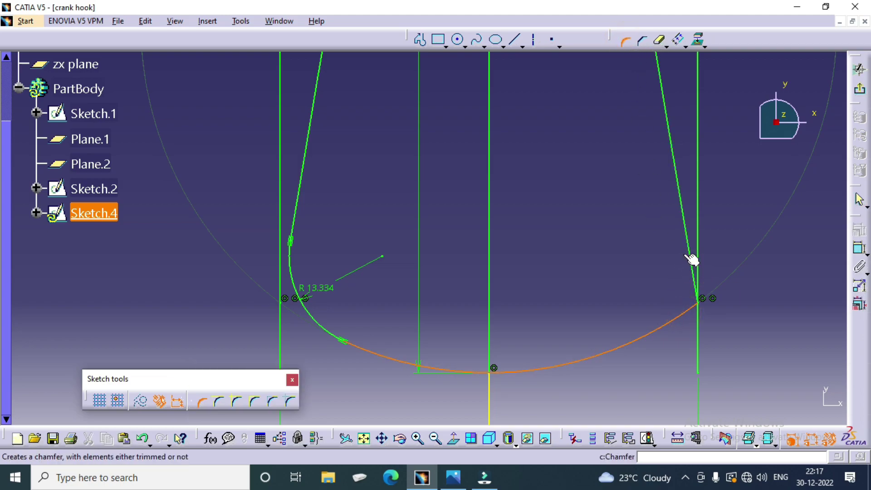
{"action": "left_click", "coordinate": [689, 254]}
{"action": "left_click", "coordinate": [694, 301]}
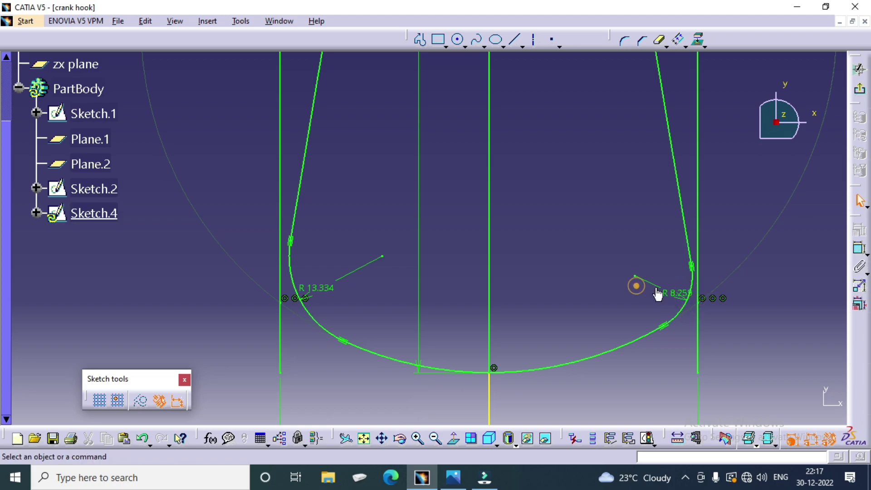
Set the radii of both lower corner fillets to 10 mm.
{"action": "double_click", "coordinate": [674, 296]}
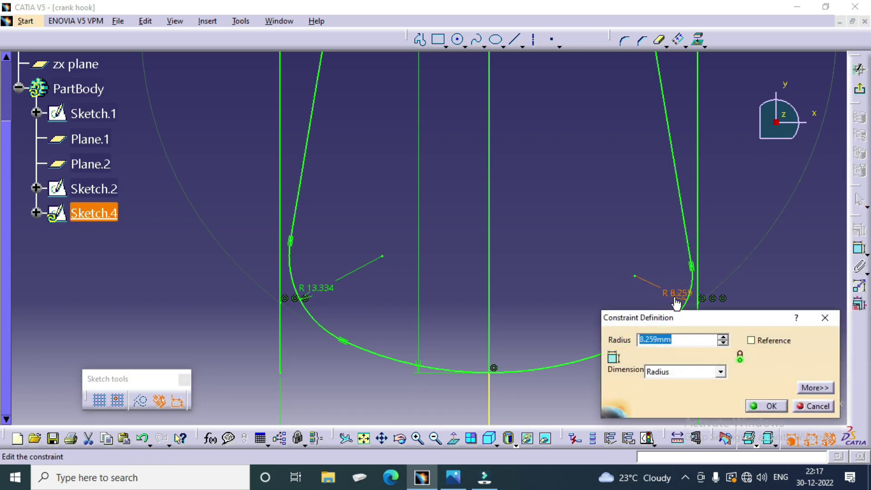
{"action": "type", "text": "10"}
{"action": "key", "text": "Return"}
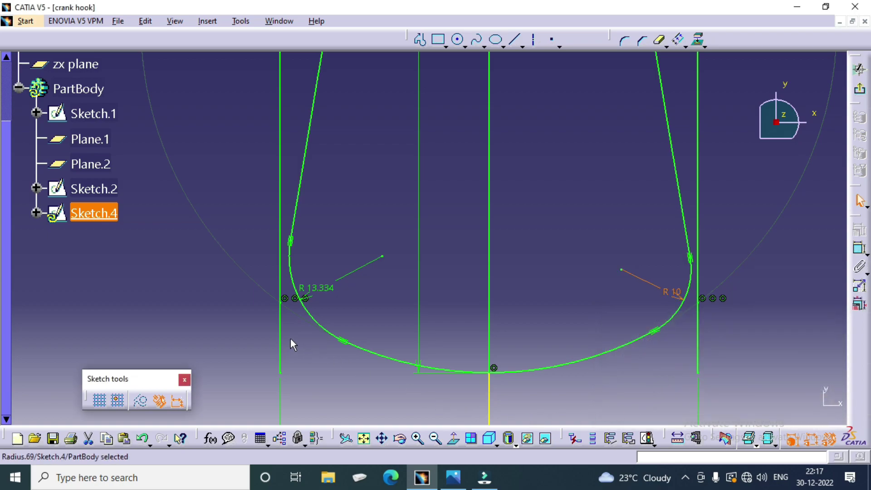
{"action": "double_click", "coordinate": [325, 290]}
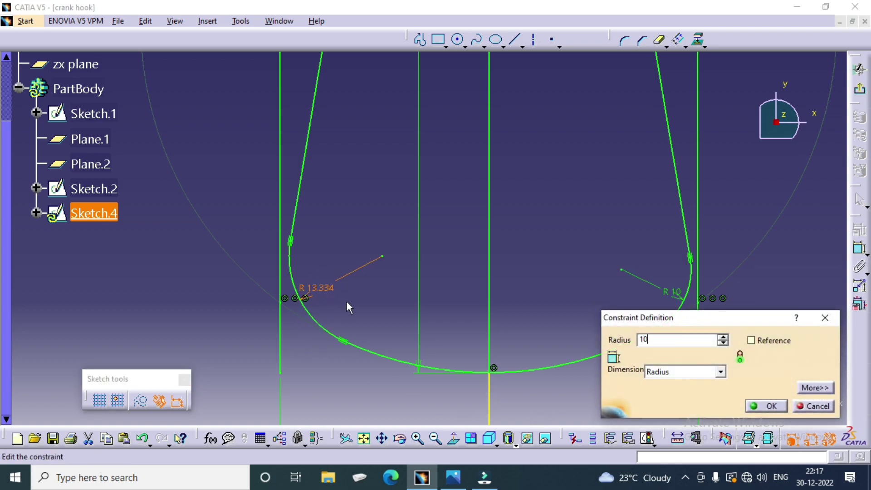
{"action": "key", "text": "Return"}
{"action": "left_click", "coordinate": [612, 379]}
Trim away the right half of the section's lower arc between the vertical centre line and the right corner fillet.
{"action": "mouse_move", "coordinate": [528, 259]}
{"action": "middle_mouse_down"}
{"action": "mouse_move", "coordinate": [521, 369]}
{"action": "mouse_move", "coordinate": [564, 295]}
{"action": "middle_mouse_up"}
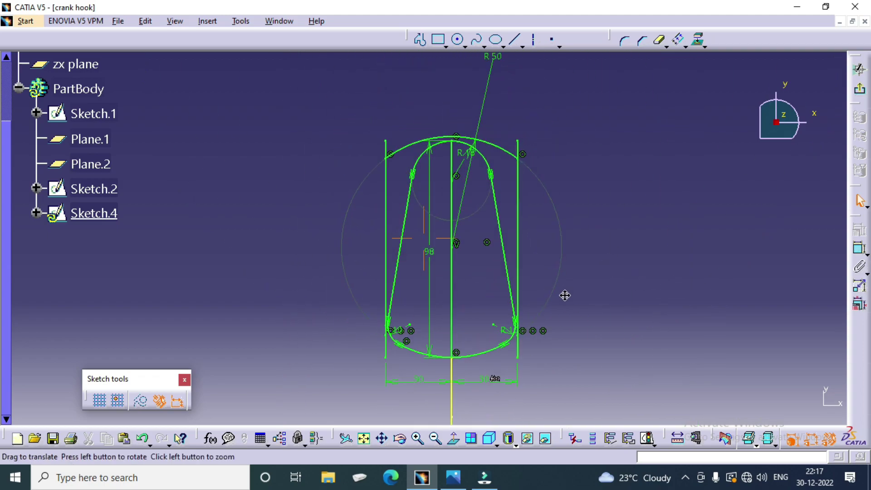
{"action": "left_click", "coordinate": [659, 40]}
{"action": "left_click", "coordinate": [473, 358]}
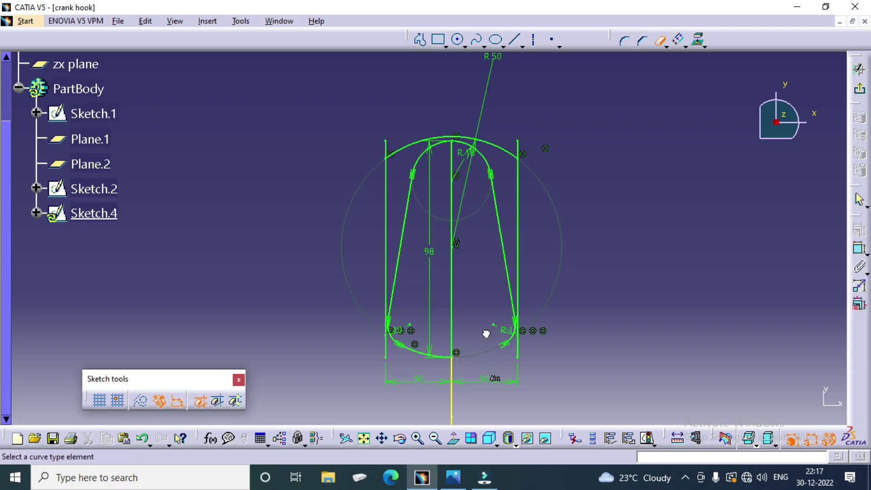
{"action": "mouse_move", "coordinate": [486, 361]}
{"action": "middle_mouse_down", "text": "ctrl"}
{"action": "mouse_move", "coordinate": [518, 369]}
{"action": "mouse_move", "coordinate": [461, 203]}
{"action": "middle_mouse_up", "text": "ctrl"}
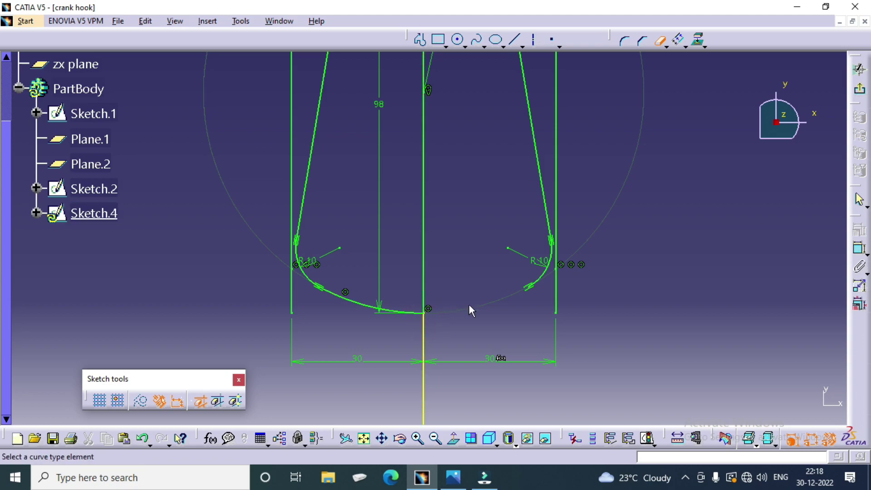
{"action": "left_click", "coordinate": [439, 293]}
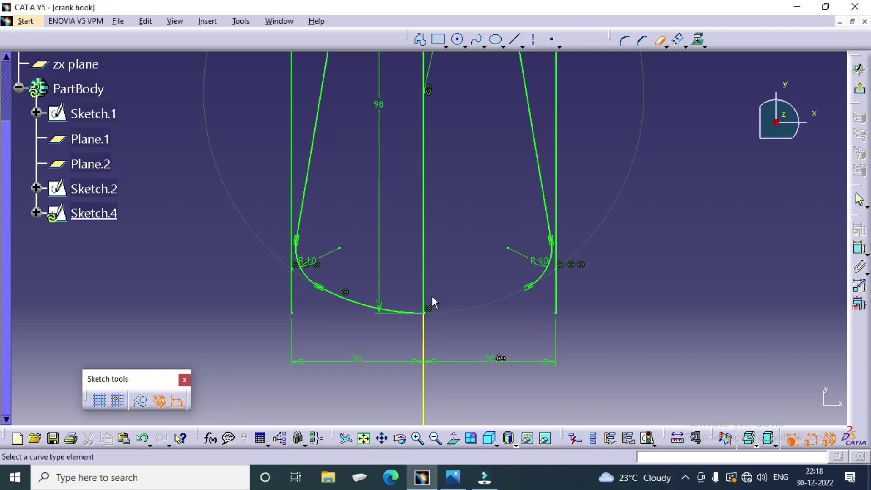
Mirror the remaining left half of the lower arc about the vertical centre line.
{"action": "left_click", "coordinate": [368, 307]}
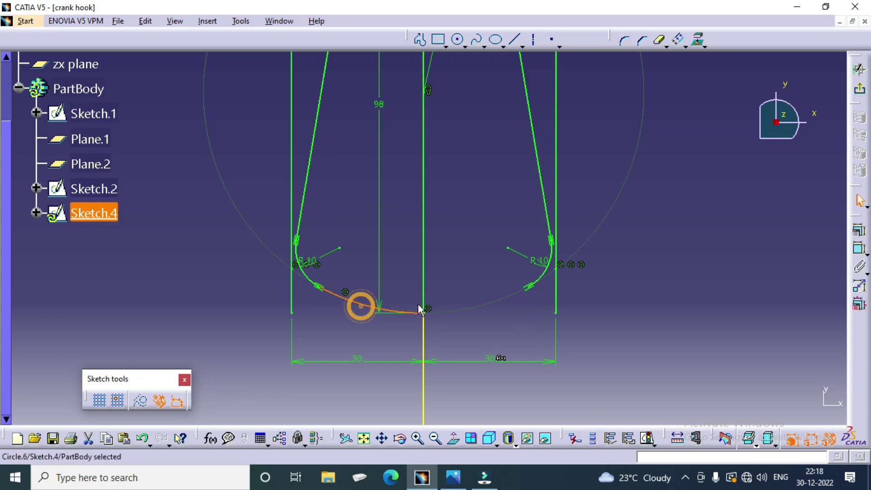
{"action": "left_click", "coordinate": [685, 46]}
{"action": "left_click", "coordinate": [697, 68]}
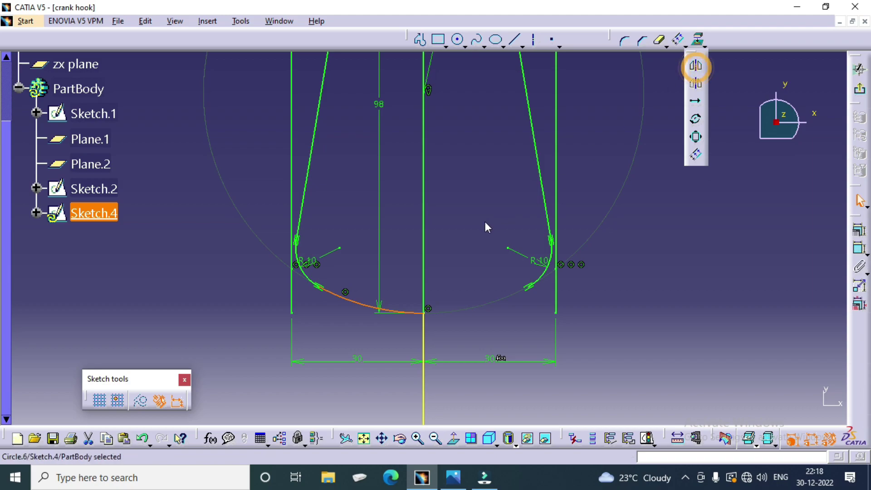
{"action": "left_click", "coordinate": [425, 243]}
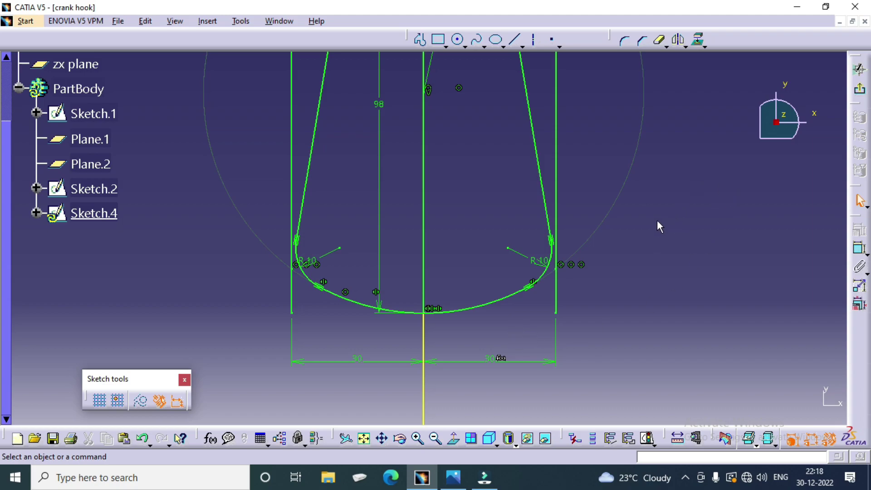
Delete the two offset vertical lines, the upper R50 arc and the vertical centre line from the section sketch.
{"action": "mouse_move", "coordinate": [476, 209]}
{"action": "middle_mouse_down"}
{"action": "mouse_move", "coordinate": [498, 272]}
{"action": "mouse_move", "coordinate": [500, 311]}
{"action": "middle_mouse_up"}
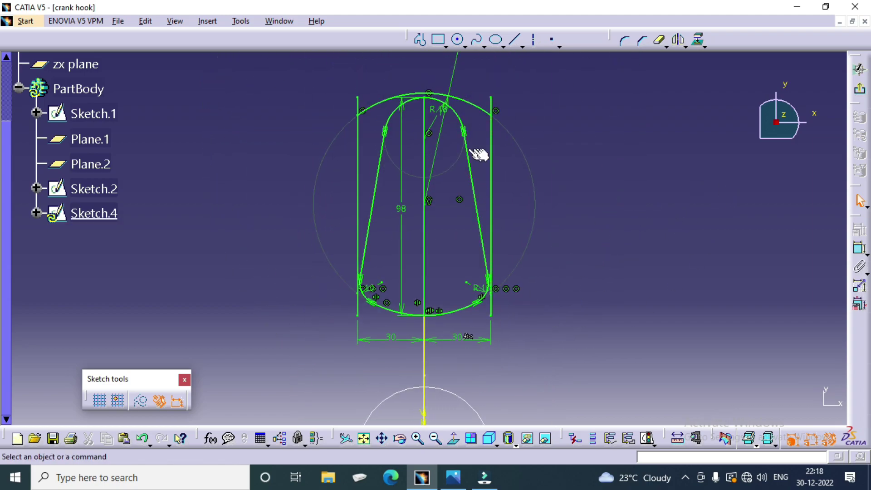
{"action": "left_click", "coordinate": [496, 157]}
{"action": "key", "text": "Delete"}
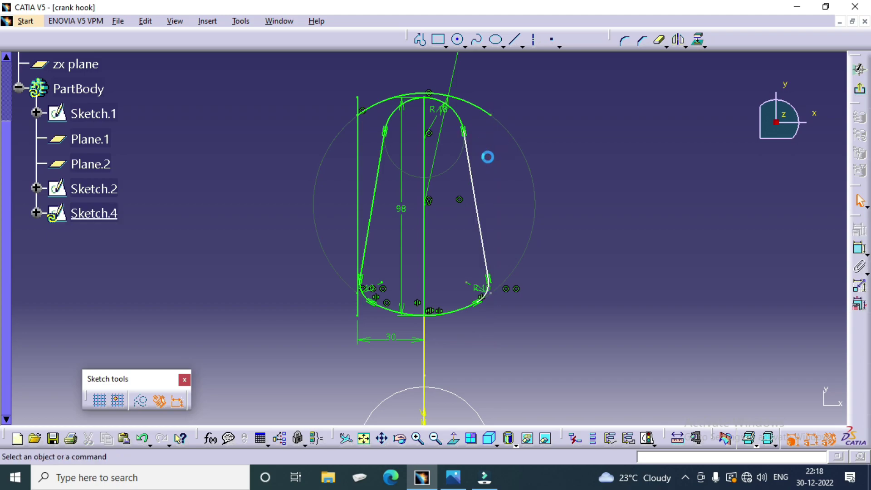
{"action": "left_click", "coordinate": [357, 155]}
{"action": "key", "text": "Delete"}
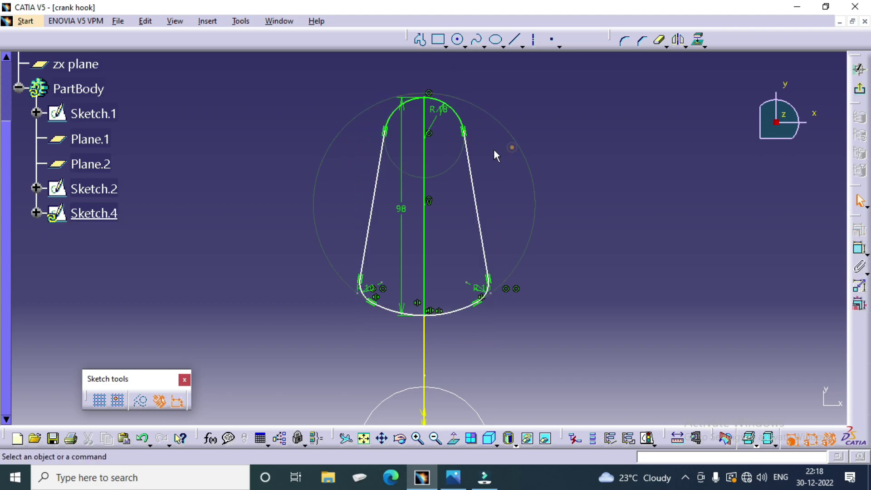
{"action": "left_click", "coordinate": [423, 167]}
{"action": "key", "text": "Delete"}
Delete the projected vertical line below the tapered section and exit the sketch.
{"action": "middle_click_drag", "start_coordinate": [531, 213], "coordinate": [518, 85]}
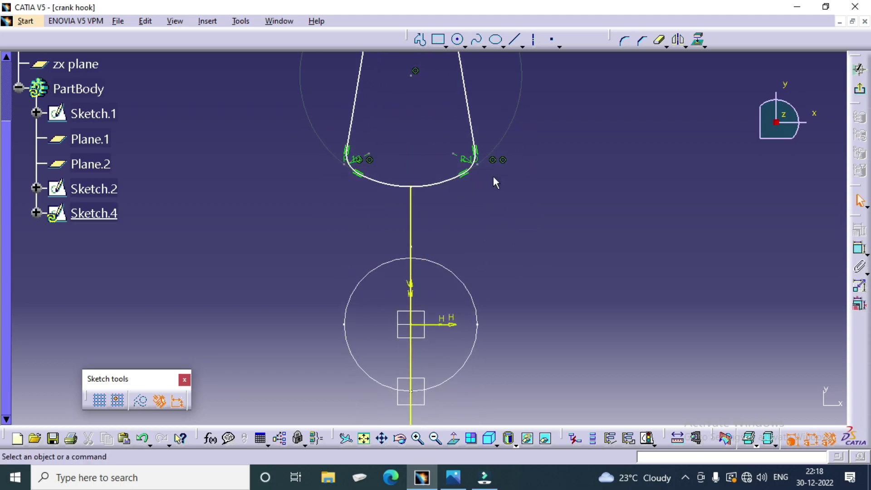
{"action": "left_click", "coordinate": [413, 236]}
{"action": "key", "text": "Delete"}
{"action": "mouse_move", "coordinate": [485, 238]}
{"action": "middle_mouse_down"}
{"action": "mouse_move", "coordinate": [486, 265]}
{"action": "mouse_move", "coordinate": [488, 208]}
{"action": "mouse_move", "coordinate": [440, 214]}
{"action": "mouse_move", "coordinate": [467, 219]}
{"action": "mouse_move", "coordinate": [487, 175]}
{"action": "middle_mouse_up"}
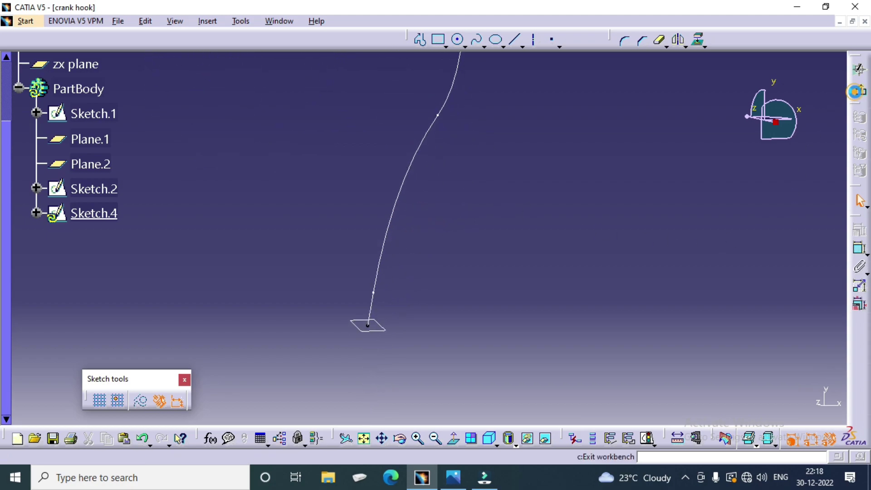
{"action": "left_click", "coordinate": [859, 89]}
{"action": "left_click", "coordinate": [571, 205]}
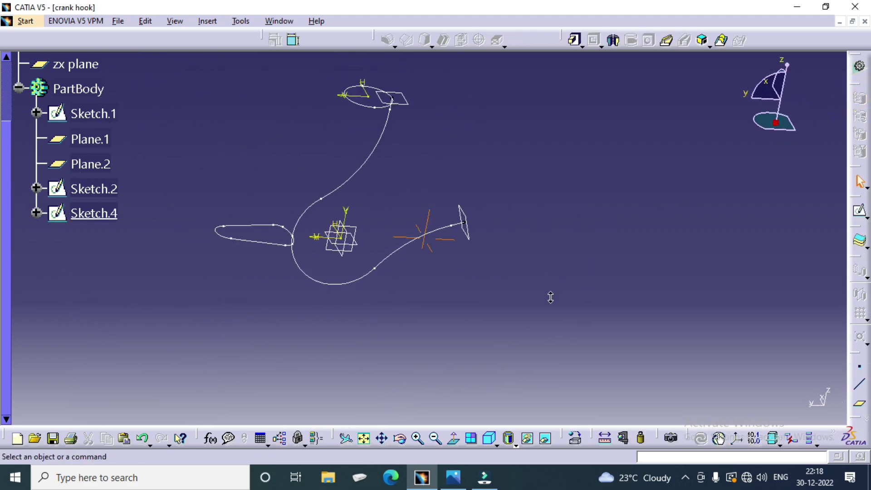
Start a sketch on Plane.2 at the hook's tip and project the hook profile curve into it.
{"action": "left_click", "coordinate": [471, 237]}
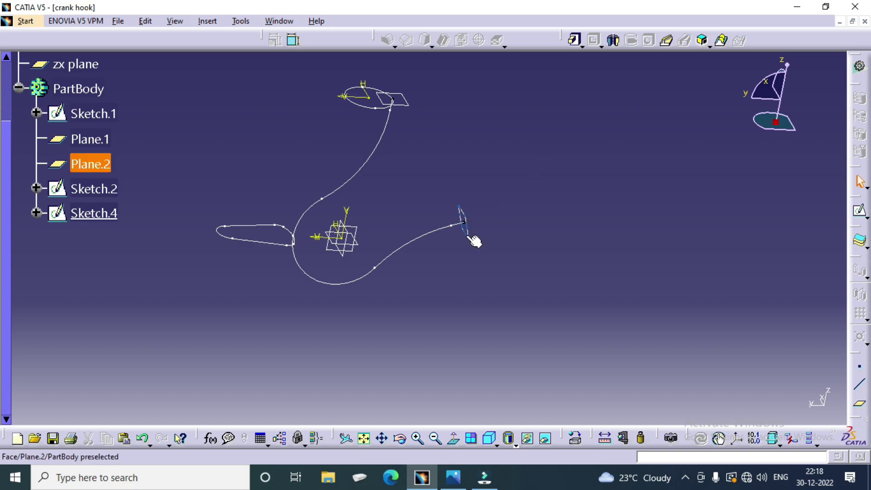
{"action": "left_click", "coordinate": [859, 210]}
{"action": "middle_click_drag", "start_coordinate": [685, 243], "coordinate": [522, 253]}
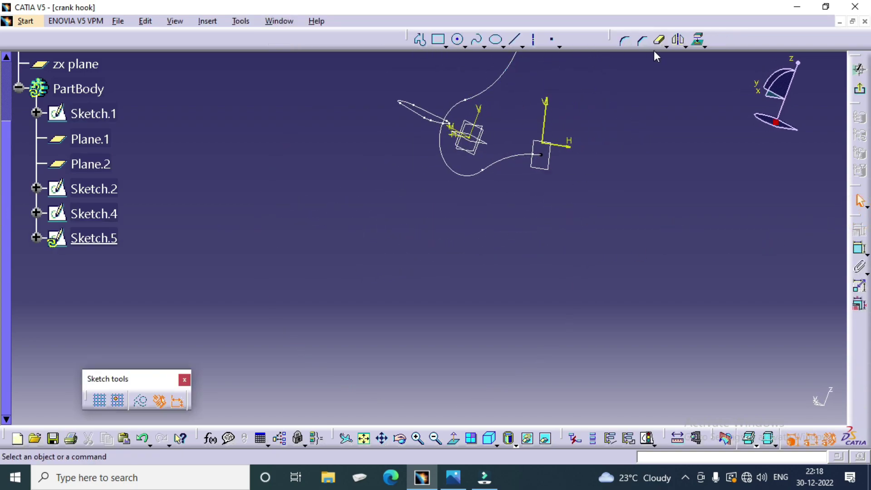
{"action": "left_click", "coordinate": [699, 39]}
{"action": "left_click", "coordinate": [503, 171]}
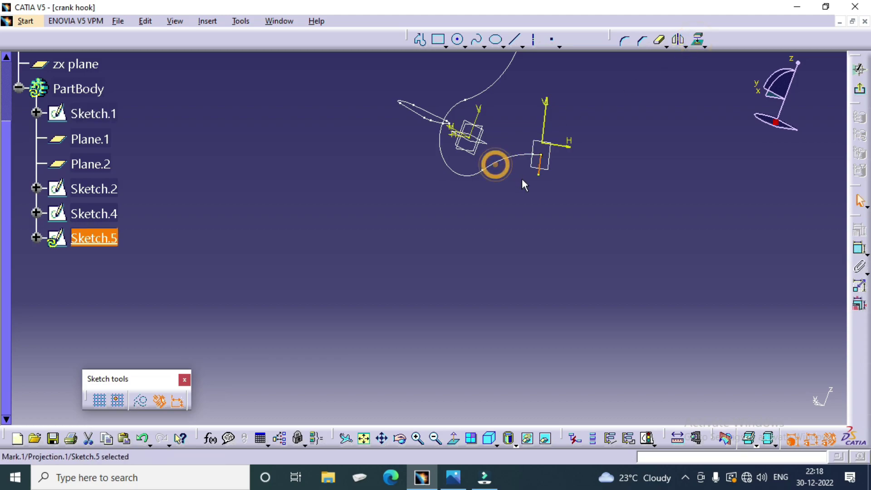
Draw a circle of about 21 mm radius centred on the projected line and passing through the hook curve's tip end point.
{"action": "mouse_move", "coordinate": [570, 218]}
{"action": "middle_mouse_down"}
{"action": "mouse_move", "coordinate": [573, 129]}
{"action": "mouse_move", "coordinate": [426, 323]}
{"action": "mouse_move", "coordinate": [663, 200]}
{"action": "mouse_move", "coordinate": [186, 296]}
{"action": "middle_mouse_up"}
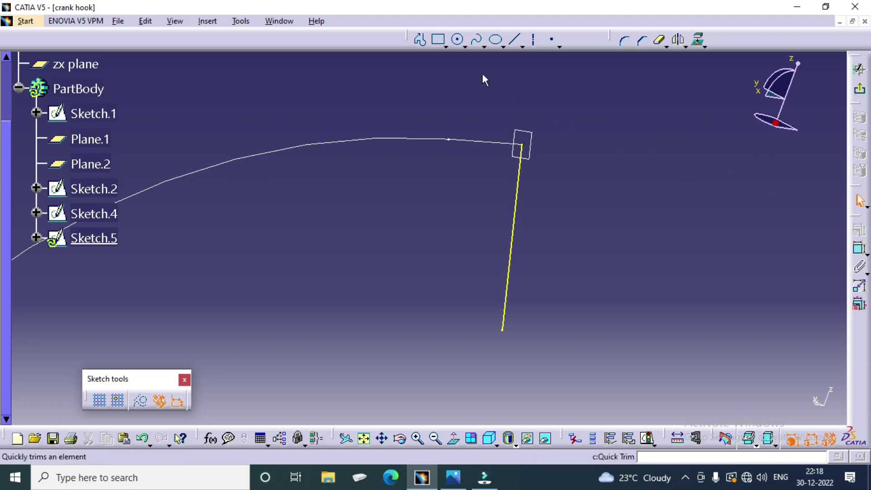
{"action": "left_click", "coordinate": [458, 40]}
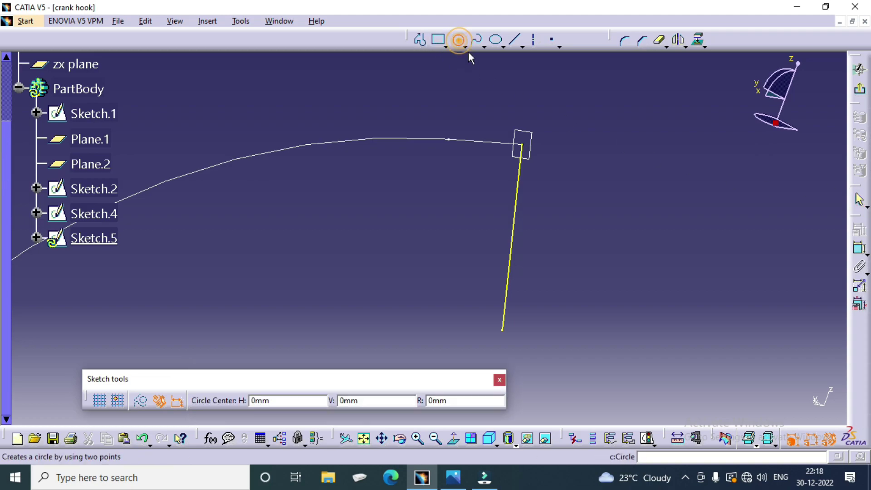
{"action": "left_click", "coordinate": [509, 266]}
{"action": "left_click", "coordinate": [527, 144]}
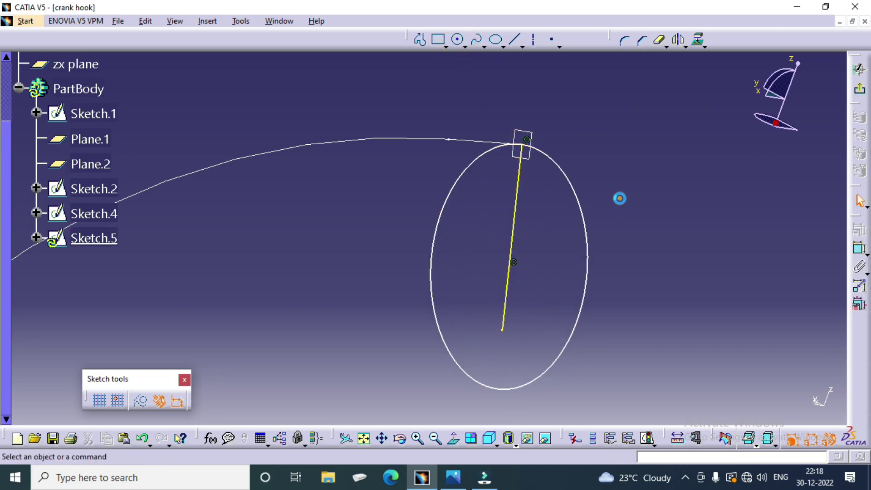
Check the tip diameter in the drawing 03.jpg and constrain the tip circle's radius to 15 mm.
{"action": "left_click", "coordinate": [453, 477]}
{"action": "left_click_drag", "start_coordinate": [582, 420], "coordinate": [582, 249]}
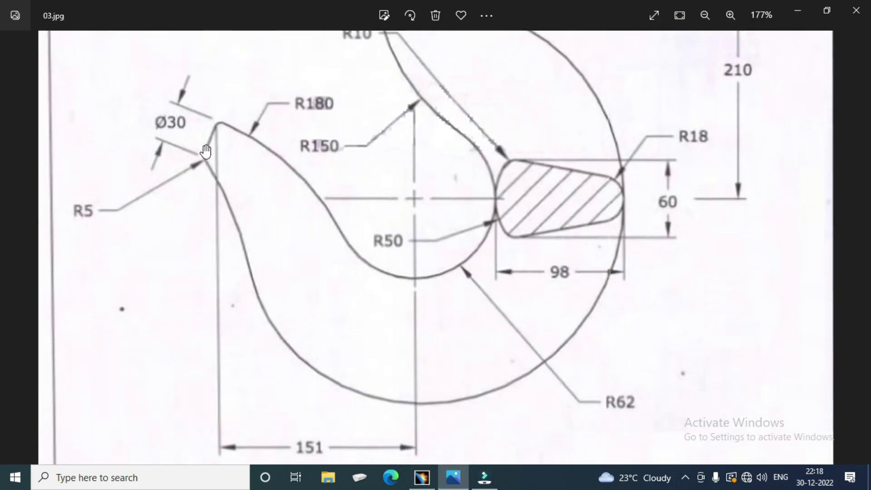
{"action": "left_click", "coordinate": [421, 478]}
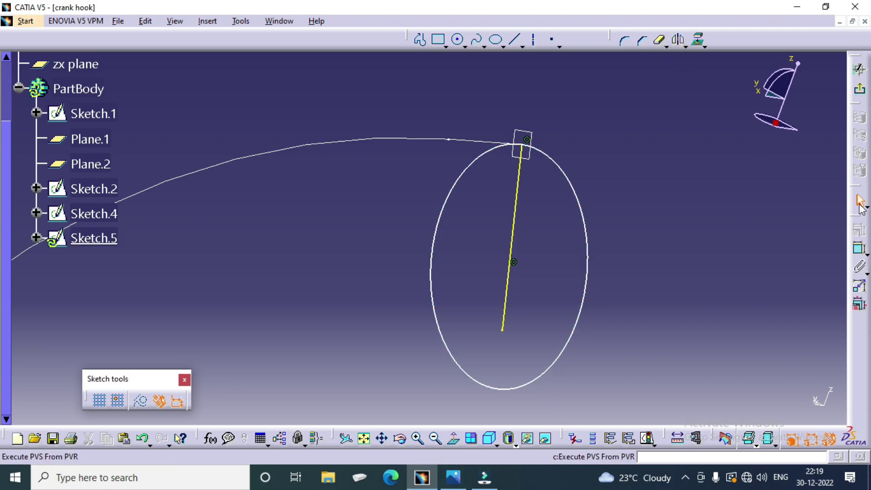
{"action": "left_click", "coordinate": [860, 249]}
{"action": "left_click", "coordinate": [588, 299]}
{"action": "left_click", "coordinate": [627, 324]}
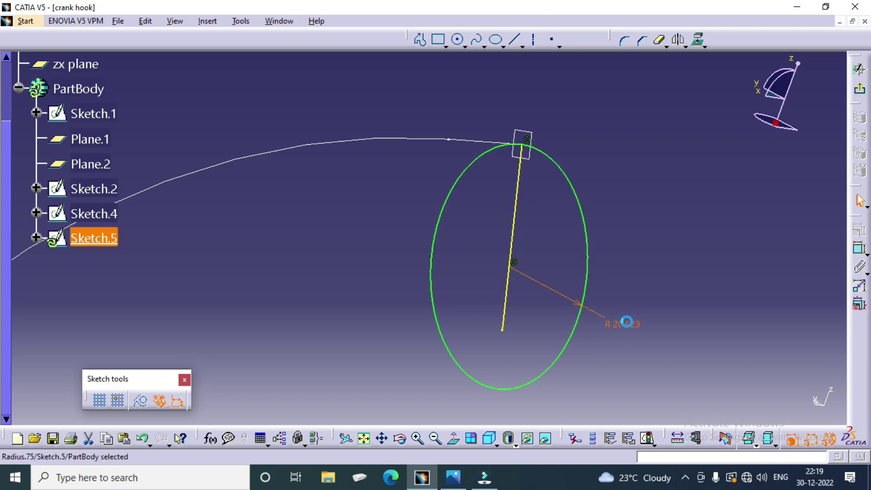
{"action": "double_click", "coordinate": [627, 323]}
{"action": "type", "text": "15"}
{"action": "key", "text": "Return"}
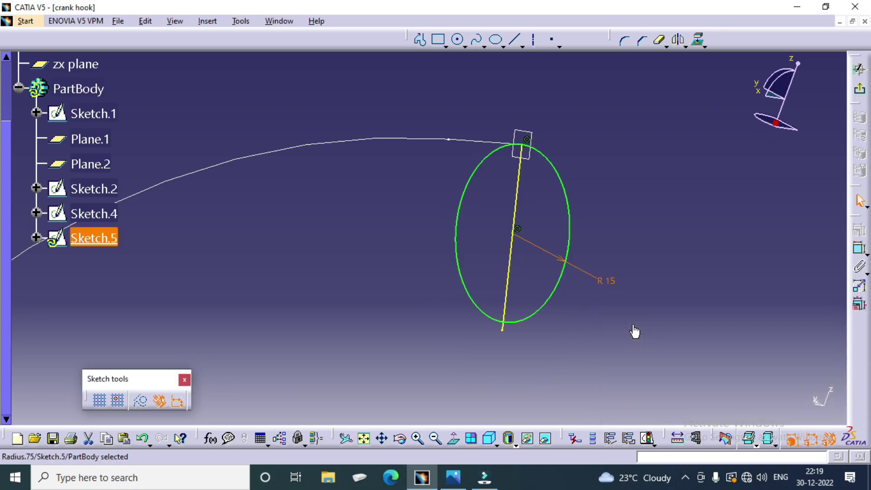
{"action": "left_click", "coordinate": [639, 276]}
Delete the projected line from the tip circle's sketch and exit the sketch.
{"action": "left_click", "coordinate": [512, 200]}
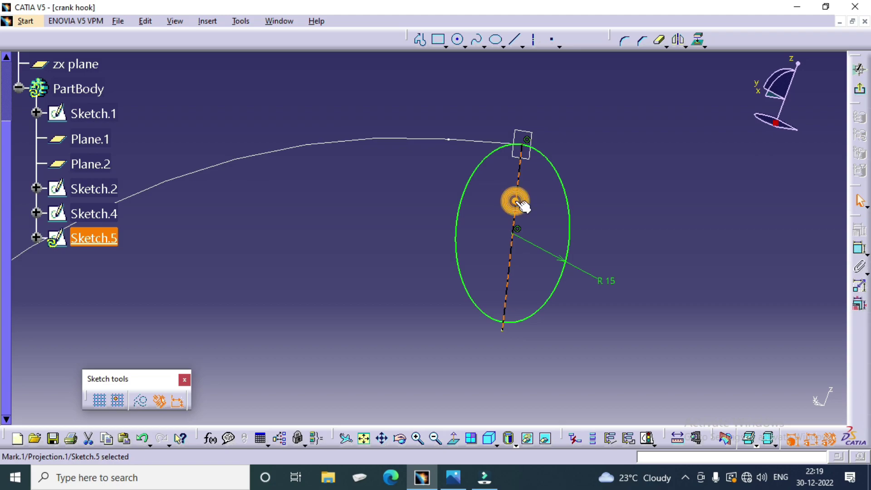
{"action": "key", "text": "Delete"}
{"action": "left_click", "coordinate": [606, 207]}
{"action": "mouse_move", "coordinate": [608, 211]}
{"action": "middle_mouse_down"}
{"action": "mouse_move", "coordinate": [579, 346]}
{"action": "mouse_move", "coordinate": [537, 256]}
{"action": "mouse_move", "coordinate": [563, 314]}
{"action": "middle_mouse_up"}
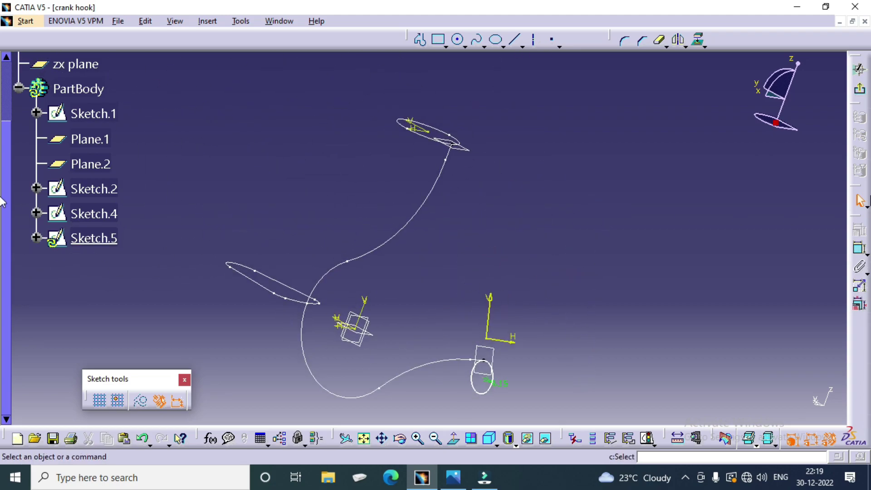
{"action": "mouse_move", "coordinate": [709, 186]}
{"action": "middle_mouse_down"}
{"action": "mouse_move", "coordinate": [522, 202]}
{"action": "mouse_move", "coordinate": [496, 223]}
{"action": "mouse_move", "coordinate": [692, 141]}
{"action": "mouse_move", "coordinate": [517, 194]}
{"action": "middle_mouse_up"}
{"action": "left_click", "coordinate": [860, 89]}
{"action": "mouse_move", "coordinate": [686, 215]}
{"action": "middle_mouse_down"}
{"action": "mouse_move", "coordinate": [622, 208]}
{"action": "mouse_move", "coordinate": [686, 175]}
{"action": "middle_mouse_up"}
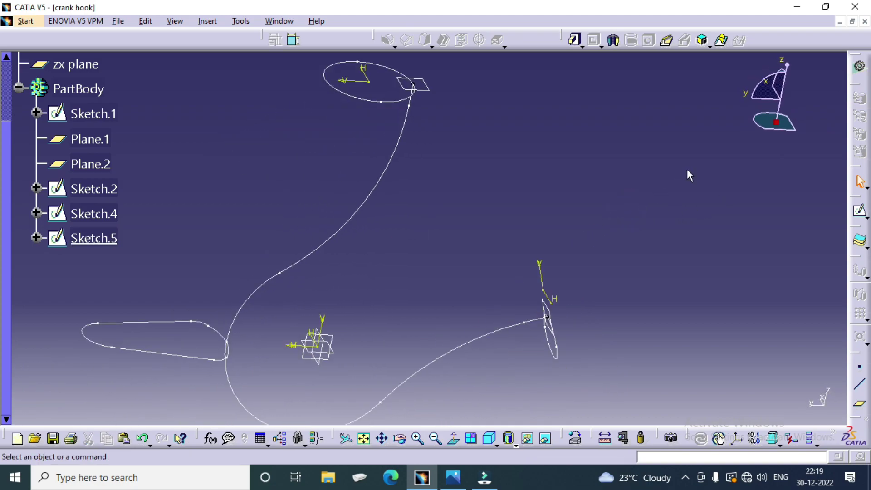
Start a multi-sections solid with Sketch.2, Sketch.4 and Sketch.5 as its sections, in that order.
{"action": "left_click", "coordinate": [722, 40]}
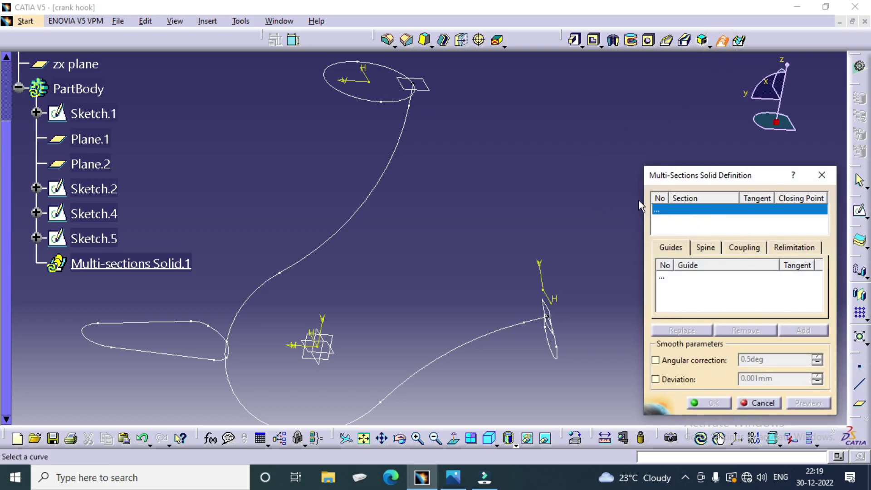
{"action": "left_click", "coordinate": [399, 101]}
{"action": "left_click", "coordinate": [188, 357]}
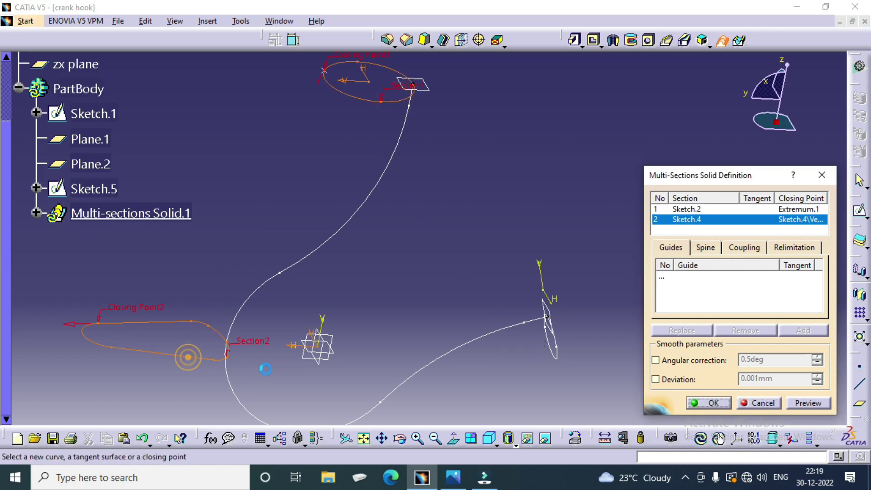
{"action": "left_click", "coordinate": [565, 353]}
Replace the closing point of the Sketch.2 section with the upper end point of the hook profile curve.
{"action": "mouse_move", "coordinate": [472, 278]}
{"action": "middle_mouse_down"}
{"action": "mouse_move", "coordinate": [488, 301]}
{"action": "mouse_move", "coordinate": [220, 272]}
{"action": "mouse_move", "coordinate": [426, 304]}
{"action": "mouse_move", "coordinate": [319, 303]}
{"action": "mouse_move", "coordinate": [366, 249]}
{"action": "mouse_move", "coordinate": [364, 258]}
{"action": "middle_mouse_up"}
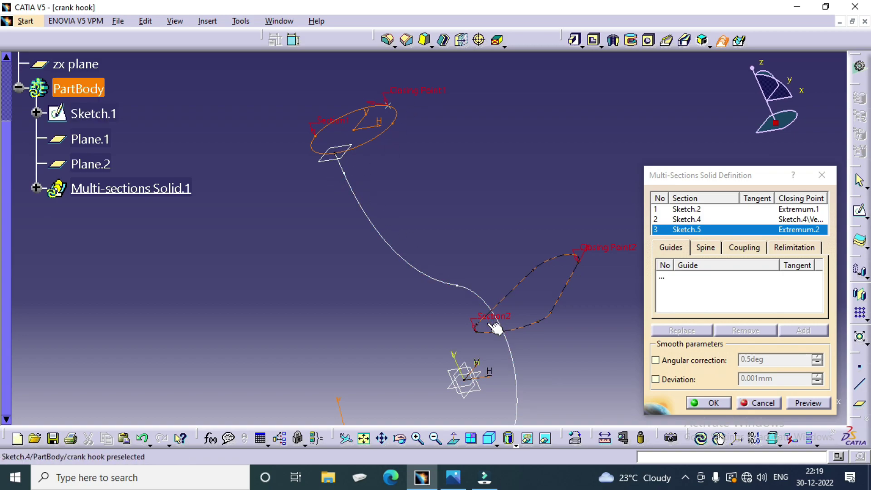
{"action": "right_click", "coordinate": [419, 99]}
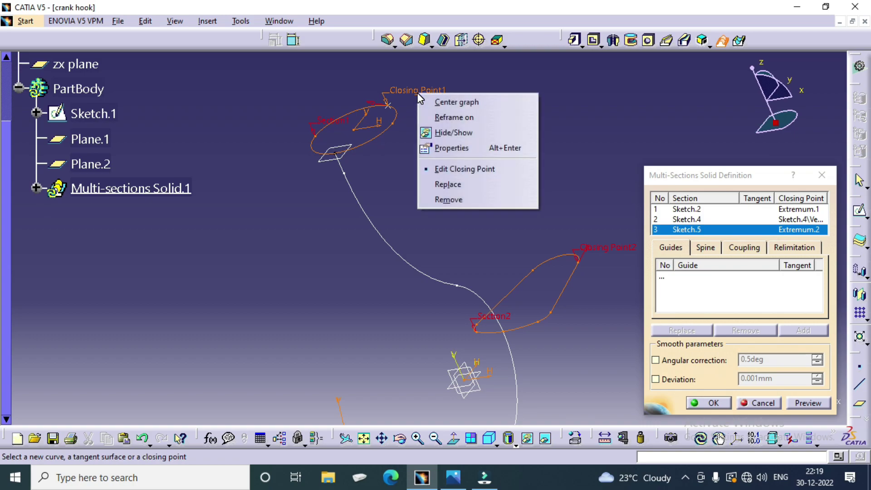
{"action": "left_click", "coordinate": [466, 185]}
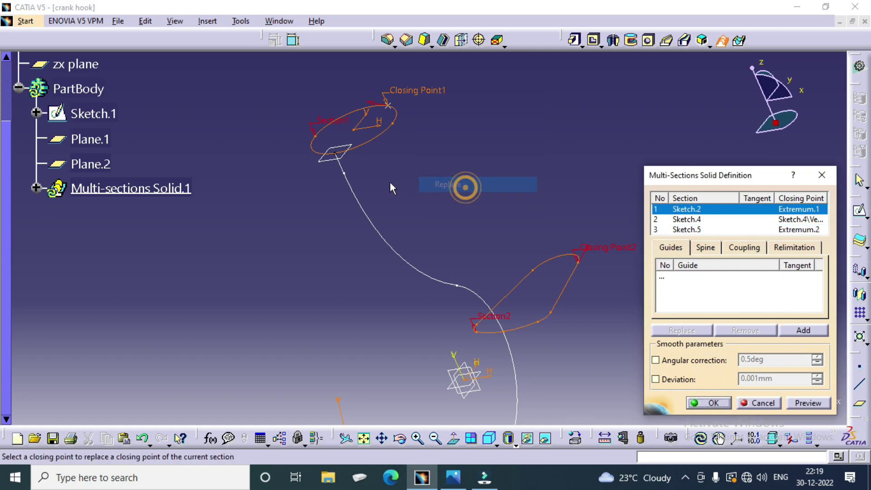
{"action": "left_click", "coordinate": [338, 151]}
Replace the closing point of the Sketch.4 section with its vertex where the section meets the hook profile curve.
{"action": "middle_click_drag", "start_coordinate": [339, 151], "coordinate": [243, 106]}
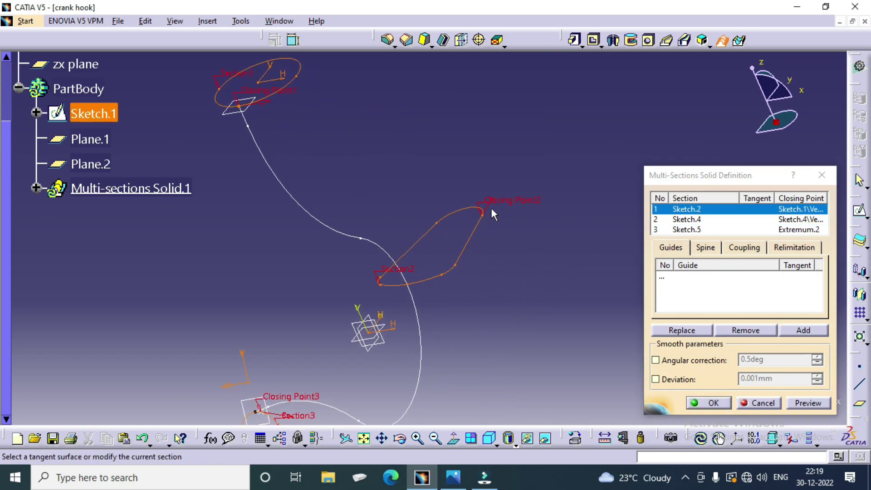
{"action": "right_click", "coordinate": [524, 206]}
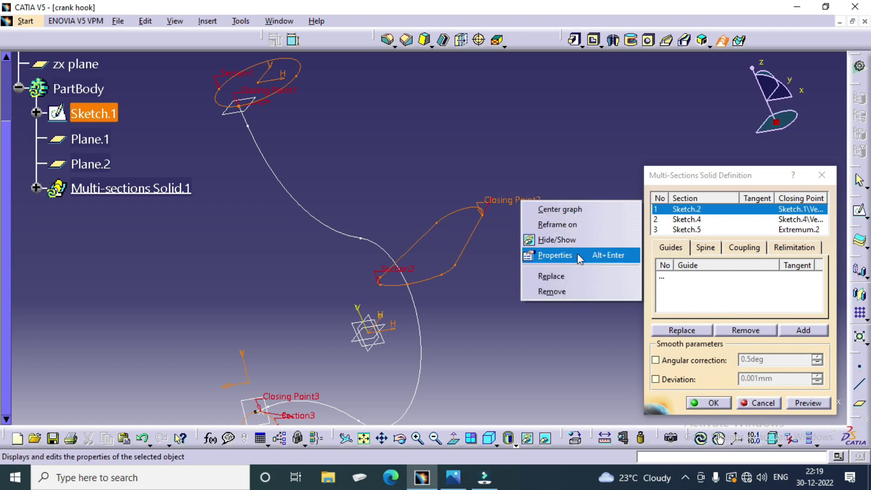
{"action": "left_click", "coordinate": [552, 276]}
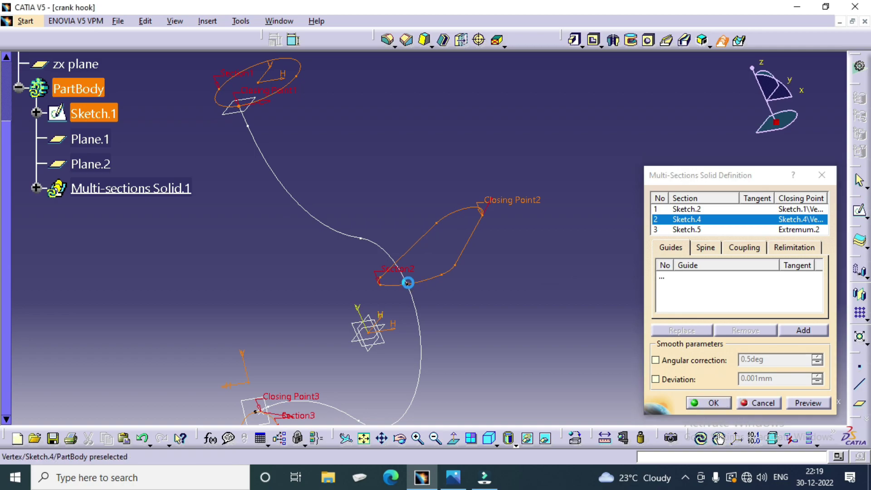
{"action": "left_click", "coordinate": [409, 284]}
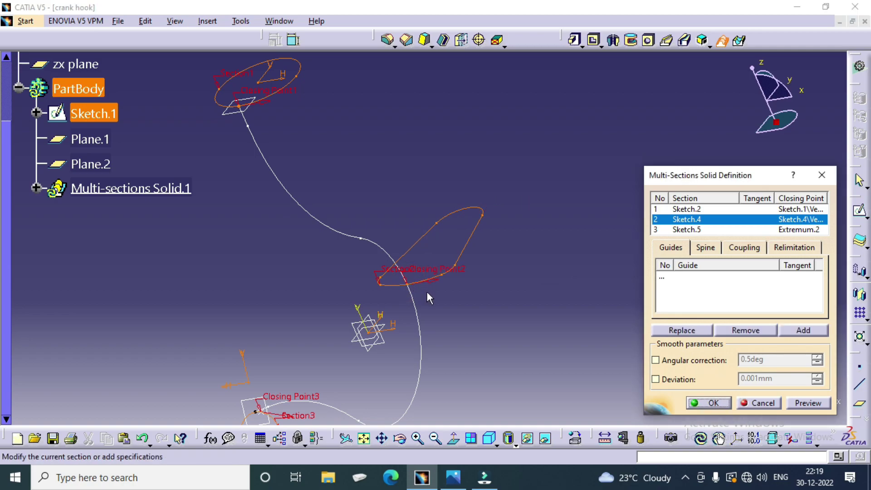
Replace the closing point of the Sketch.5 section with the end point of the hook profile curve at the tip.
{"action": "middle_click_drag", "start_coordinate": [396, 215], "coordinate": [447, 241]}
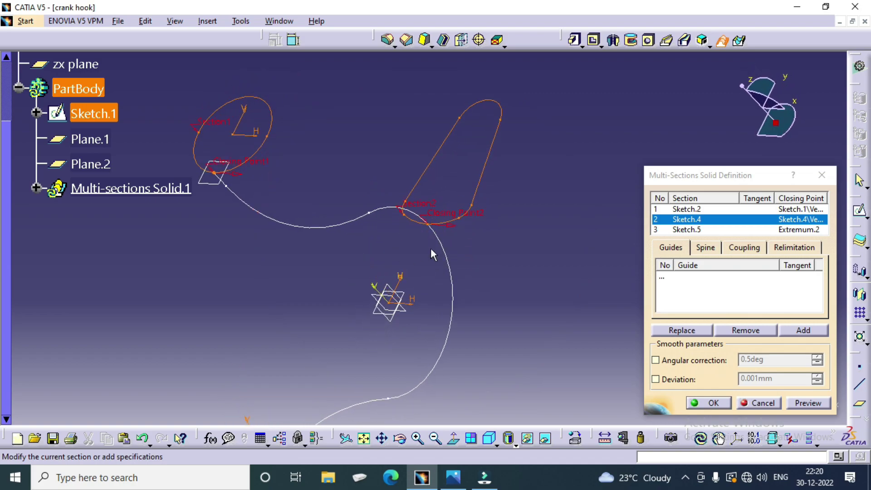
{"action": "middle_click_drag", "start_coordinate": [401, 280], "coordinate": [431, 208]}
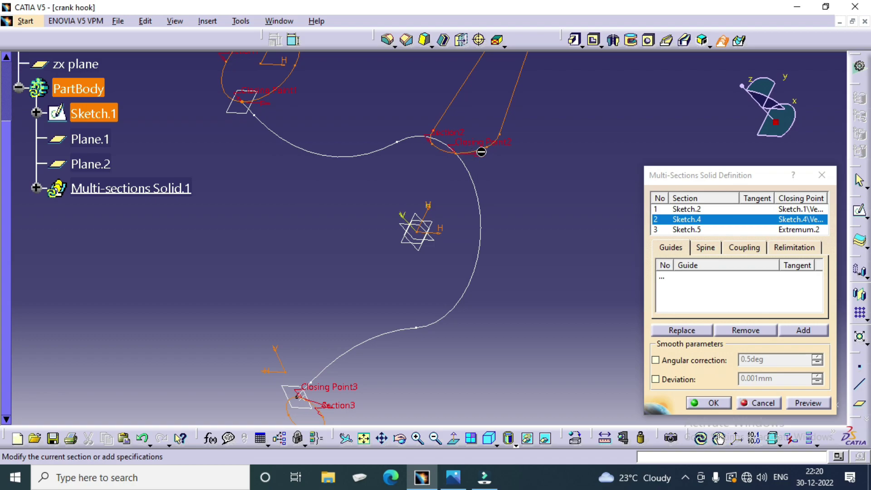
{"action": "middle_click_drag", "start_coordinate": [486, 152], "coordinate": [484, 198]}
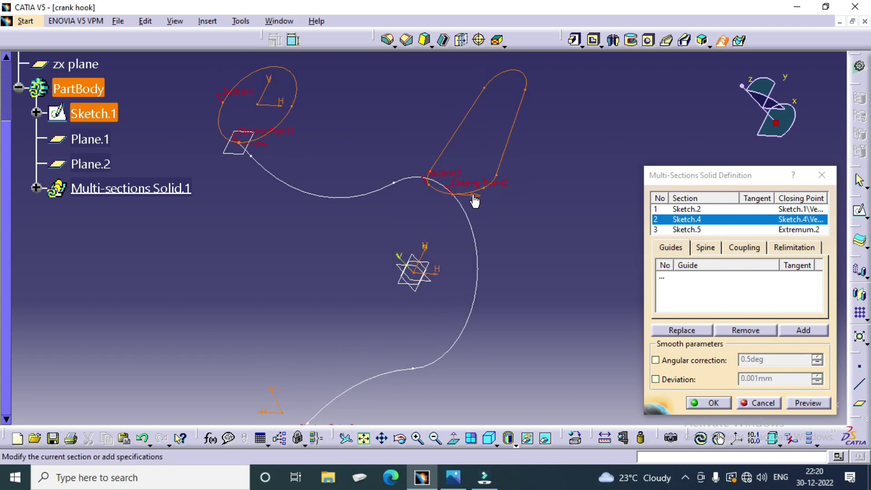
{"action": "key", "text": "Up"}
{"action": "key", "text": "Up"}
{"action": "key", "text": "Right"}
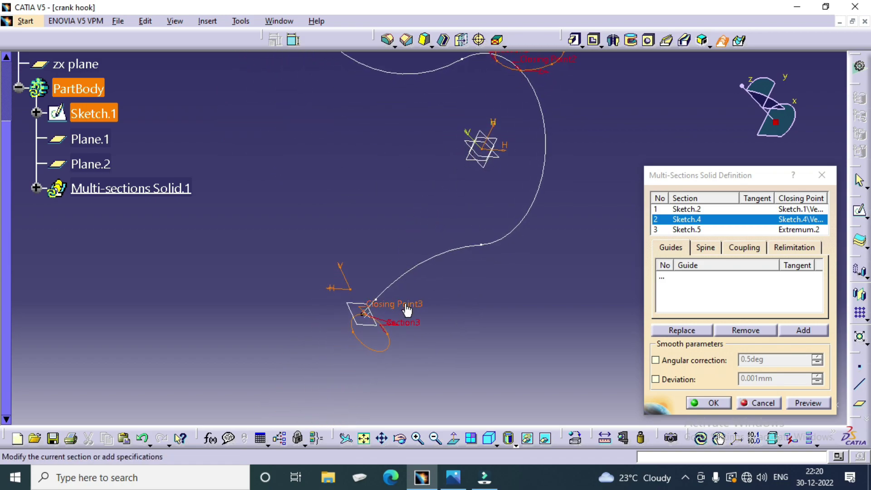
{"action": "right_click", "coordinate": [403, 312]}
{"action": "left_click", "coordinate": [431, 394]}
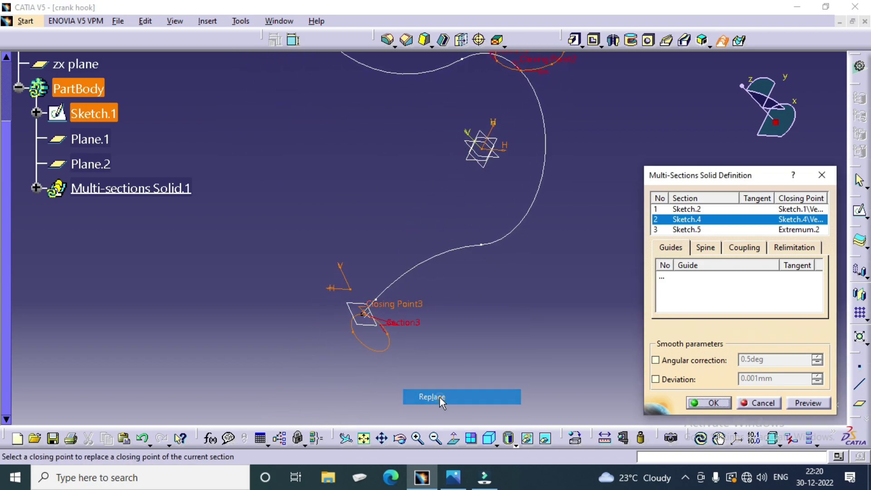
{"action": "middle_click_drag", "start_coordinate": [386, 362], "coordinate": [392, 216], "text": "ctrl"}
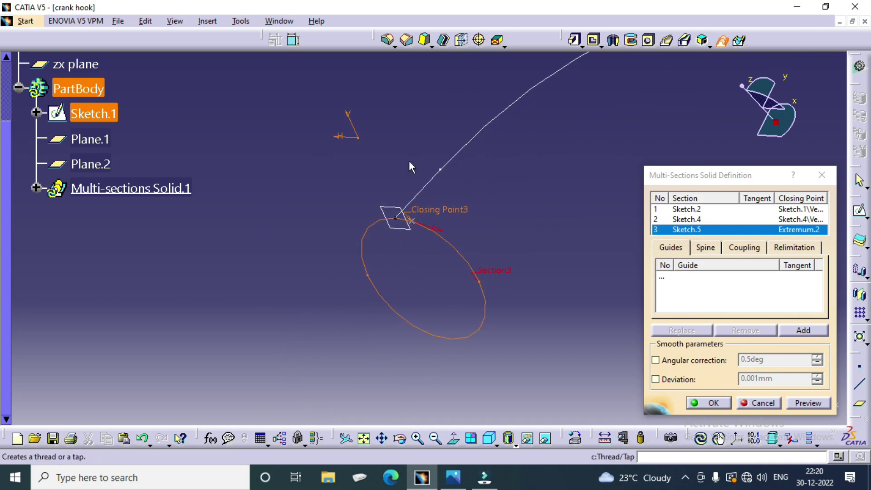
{"action": "left_click", "coordinate": [395, 217]}
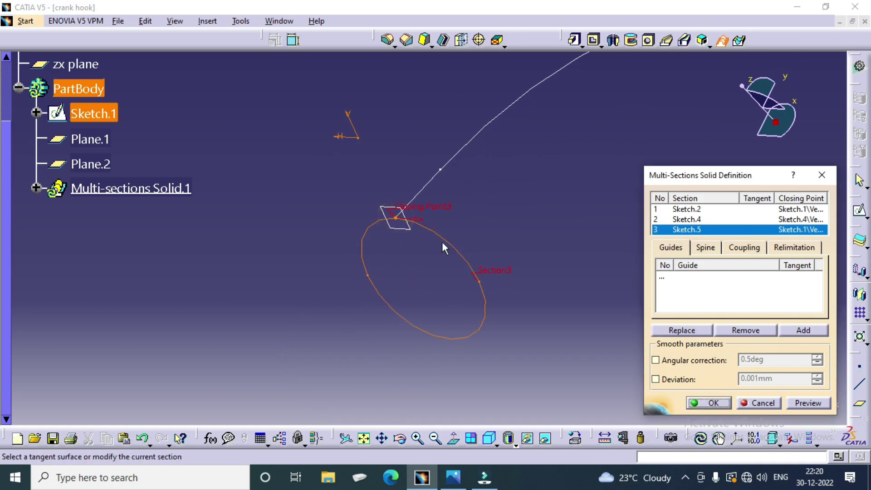
Set the hook profile curve, Sketch.1, as the spine of the multi-sections solid.
{"action": "mouse_move", "coordinate": [525, 233]}
{"action": "middle_mouse_down", "text": "ctrl"}
{"action": "mouse_move", "coordinate": [420, 229]}
{"action": "mouse_move", "coordinate": [424, 247]}
{"action": "mouse_move", "coordinate": [450, 191]}
{"action": "mouse_move", "coordinate": [410, 323]}
{"action": "mouse_move", "coordinate": [594, 312]}
{"action": "middle_mouse_up", "text": "ctrl"}
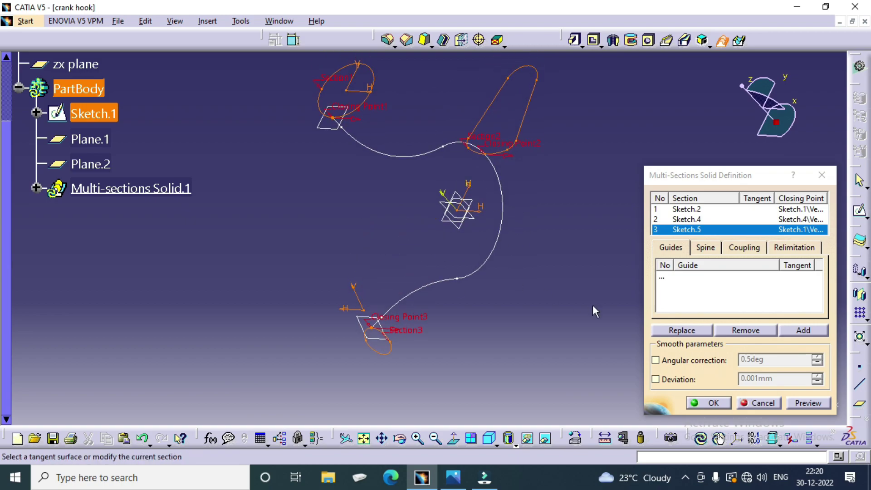
{"action": "left_click", "coordinate": [708, 247]}
{"action": "left_click", "coordinate": [712, 280]}
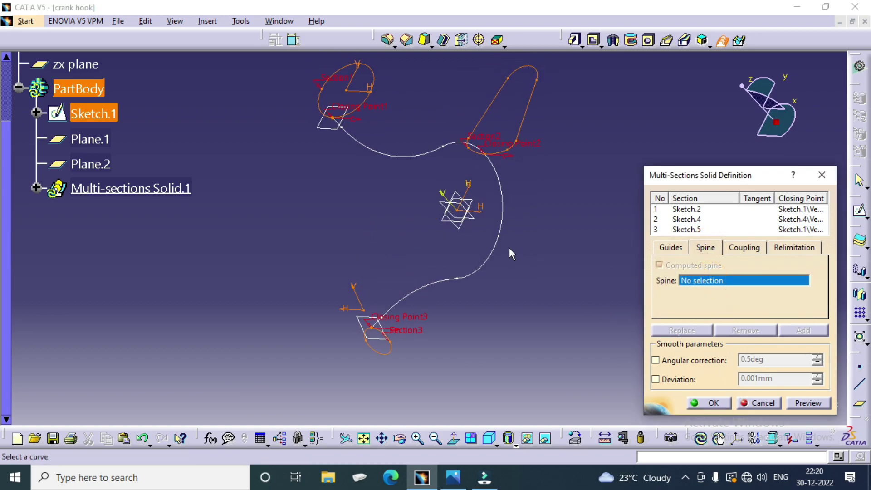
{"action": "left_click", "coordinate": [414, 152]}
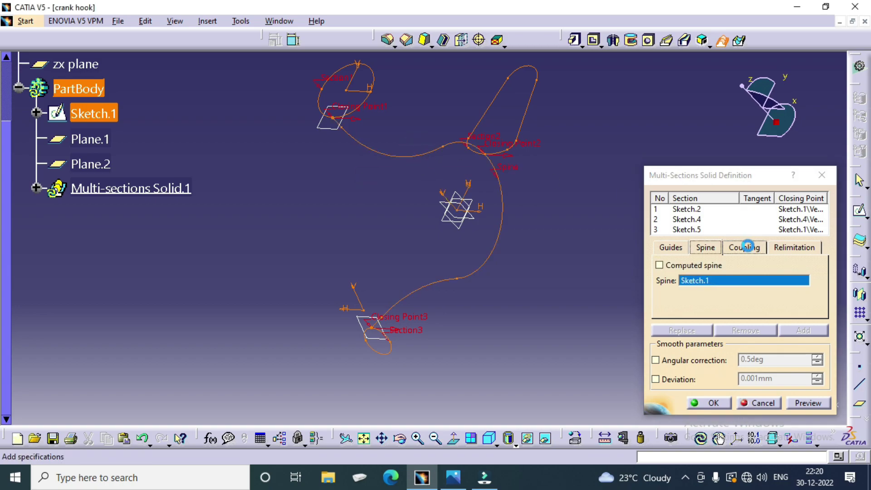
Set the sections coupling to Ratio, preview the loft and create the multi-sections solid.
{"action": "left_click", "coordinate": [747, 246]}
{"action": "left_click", "coordinate": [818, 265]}
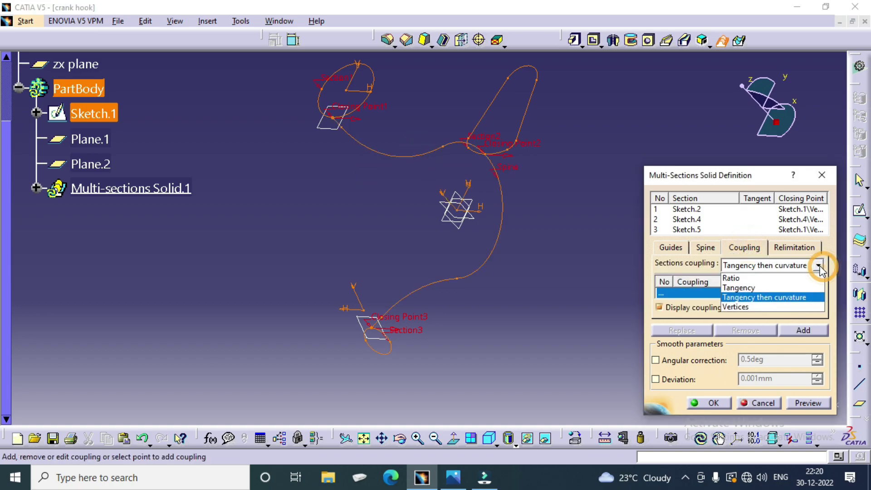
{"action": "left_click", "coordinate": [738, 276]}
{"action": "left_click", "coordinate": [809, 403]}
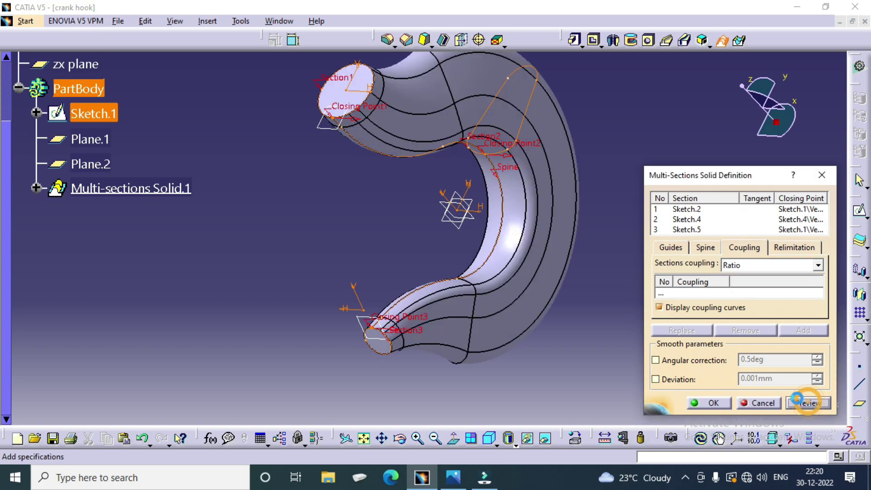
{"action": "middle_click_drag", "start_coordinate": [483, 289], "coordinate": [565, 171]}
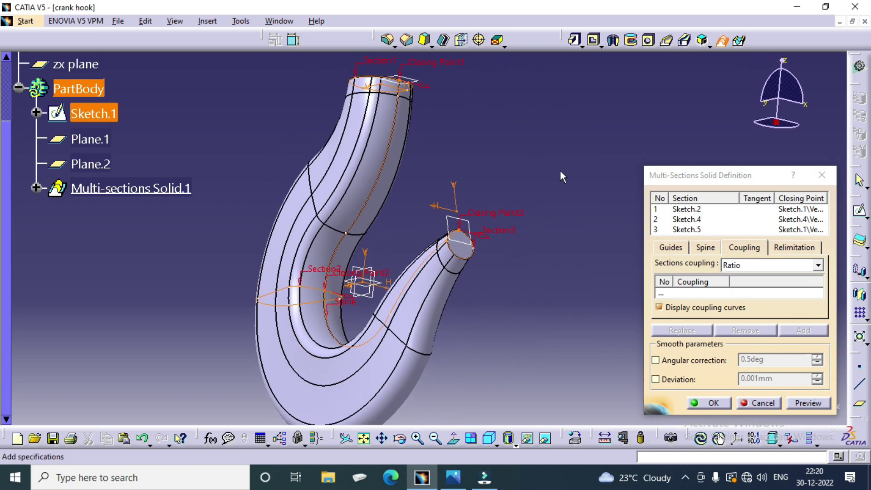
{"action": "middle_click_drag", "start_coordinate": [392, 244], "coordinate": [541, 356]}
{"action": "left_click", "coordinate": [708, 406]}
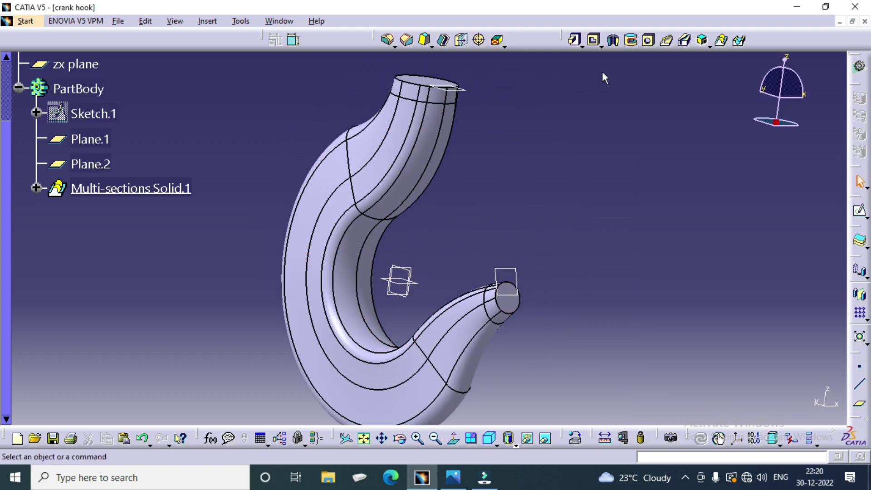
Check the tip radius on the drawing 03.jpg and fillet the hook tip's circular edge with a 5 mm radius in CATIA.
{"action": "left_click", "coordinate": [453, 477]}
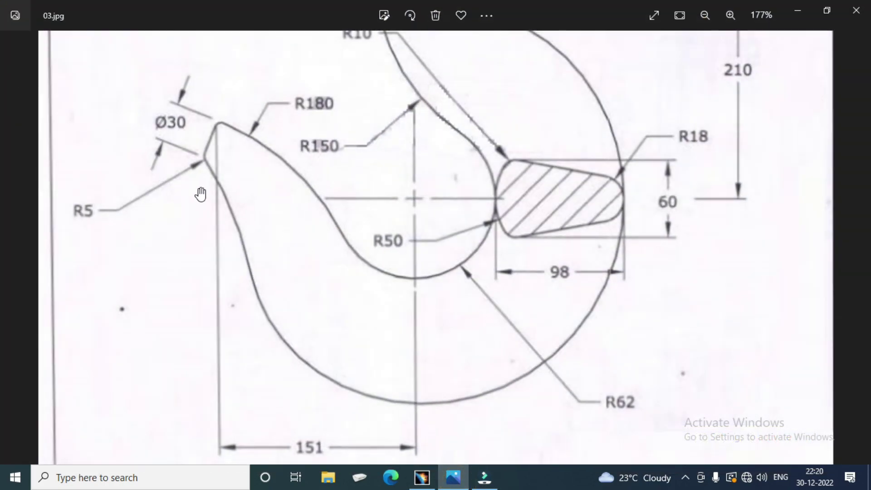
{"action": "left_click", "coordinate": [421, 477]}
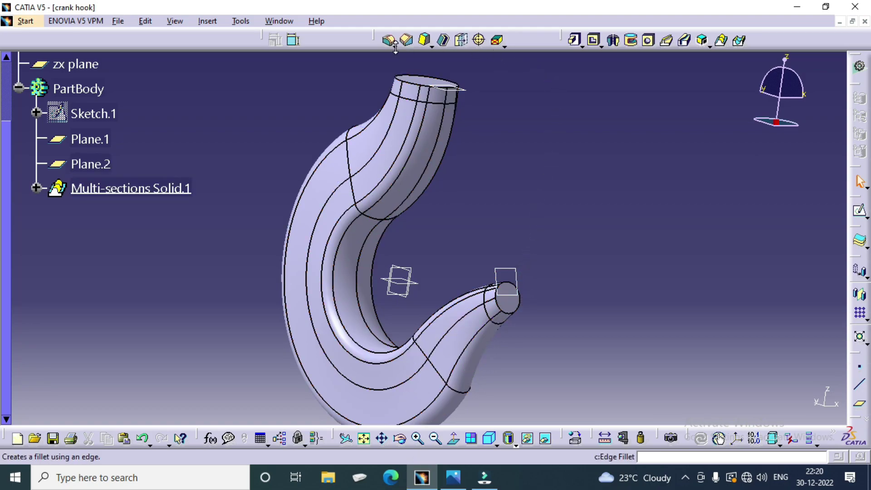
{"action": "left_click", "coordinate": [389, 42]}
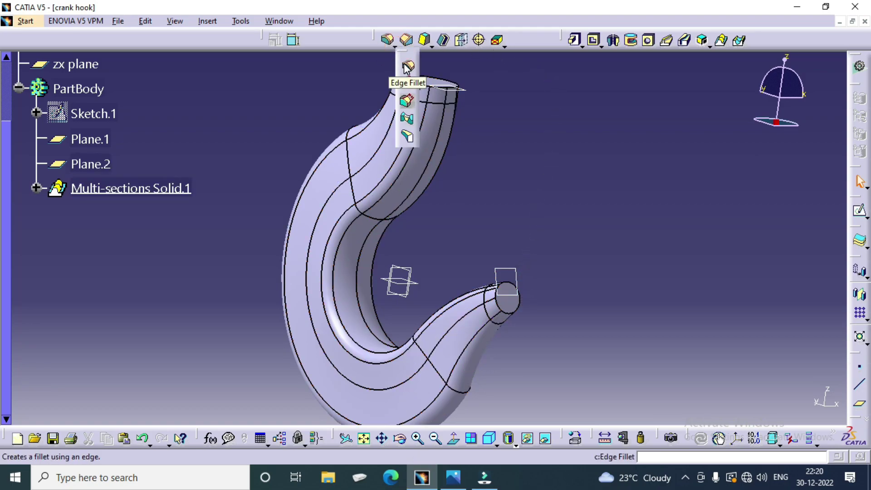
{"action": "left_click", "coordinate": [407, 67]}
{"action": "middle_click_drag", "start_coordinate": [539, 355], "coordinate": [224, 145]}
{"action": "left_click", "coordinate": [402, 302]}
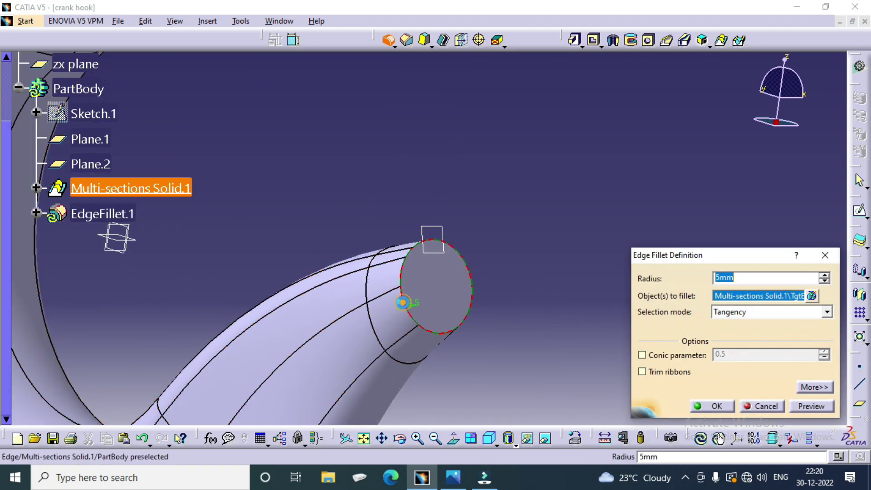
{"action": "left_click", "coordinate": [807, 406]}
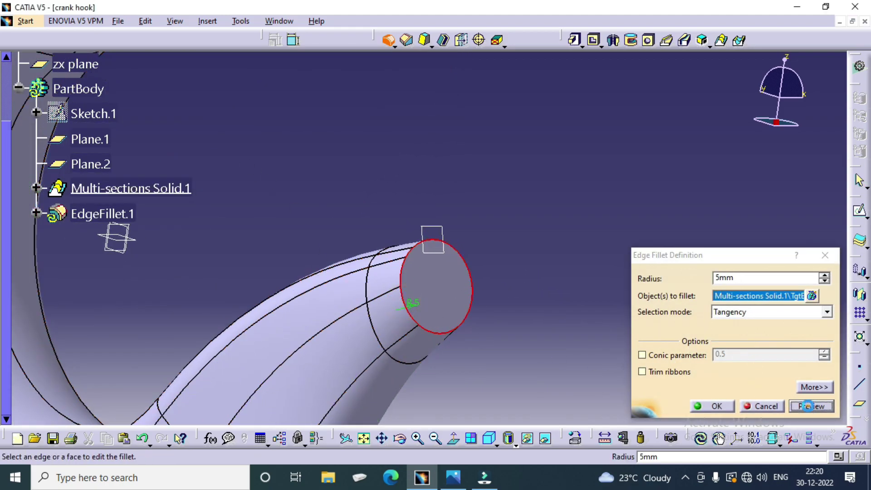
{"action": "left_click", "coordinate": [713, 406]}
{"action": "middle_click_drag", "start_coordinate": [661, 366], "coordinate": [474, 194]}
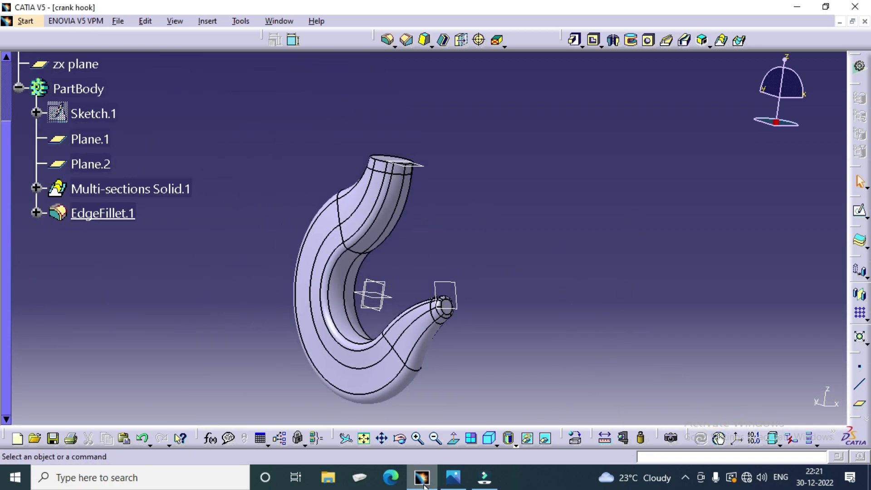
Consult the collar dimensions in 03.jpg, then sketch an origin-centred circle of about 47 mm radius on the hook's upper end face in CATIA.
{"action": "left_click", "coordinate": [453, 478]}
{"action": "left_click_drag", "start_coordinate": [470, 196], "coordinate": [474, 443]}
{"action": "left_click_drag", "start_coordinate": [472, 257], "coordinate": [476, 370]}
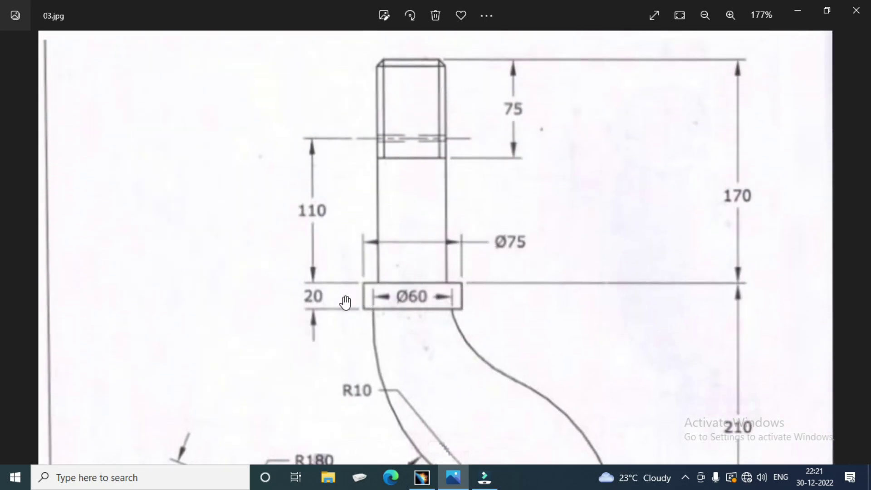
{"action": "left_click", "coordinate": [421, 476]}
{"action": "scroll", "coordinate": [530, 198], "scroll_direction": "down", "scroll_amount": 1}
{"action": "middle_click_drag", "start_coordinate": [530, 198], "coordinate": [471, 288]}
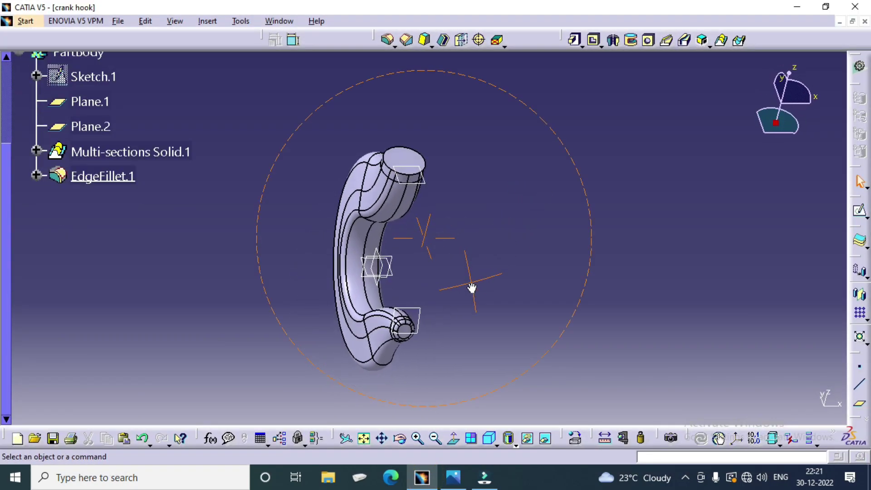
{"action": "left_click", "coordinate": [858, 210]}
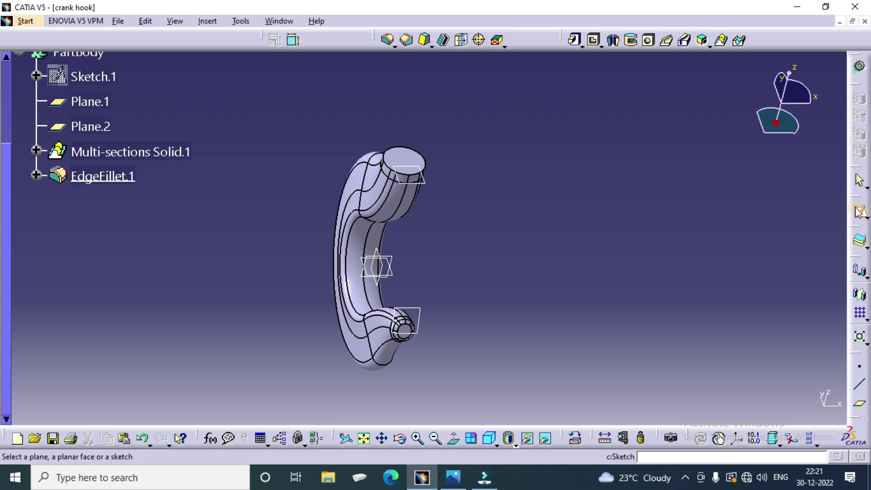
{"action": "left_click", "coordinate": [429, 162]}
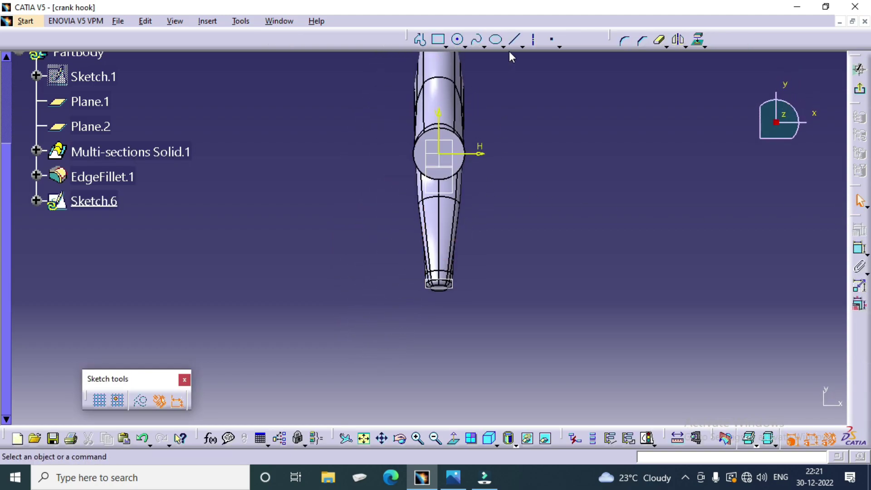
{"action": "left_click", "coordinate": [457, 39]}
{"action": "left_click", "coordinate": [439, 153]}
{"action": "left_click", "coordinate": [467, 122]}
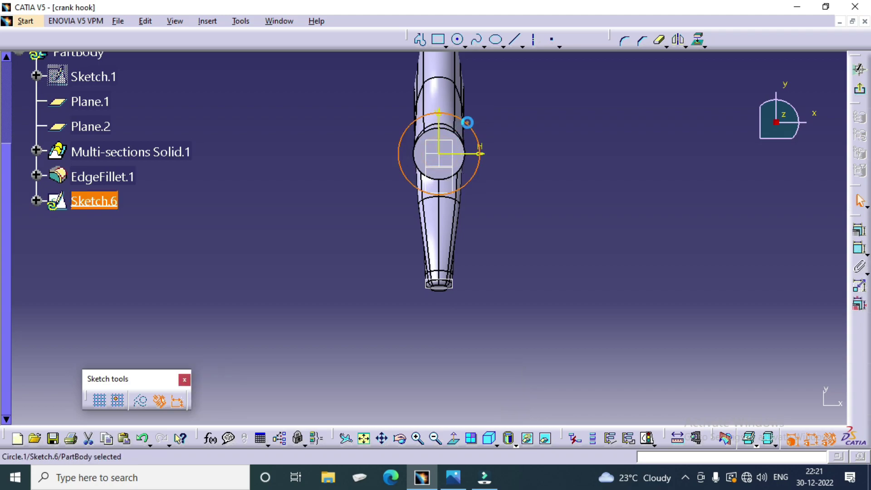
Dimension the collar circle's radius, set it to 35 mm and exit the sketch.
{"action": "left_click", "coordinate": [859, 247]}
{"action": "double_click", "coordinate": [581, 229]}
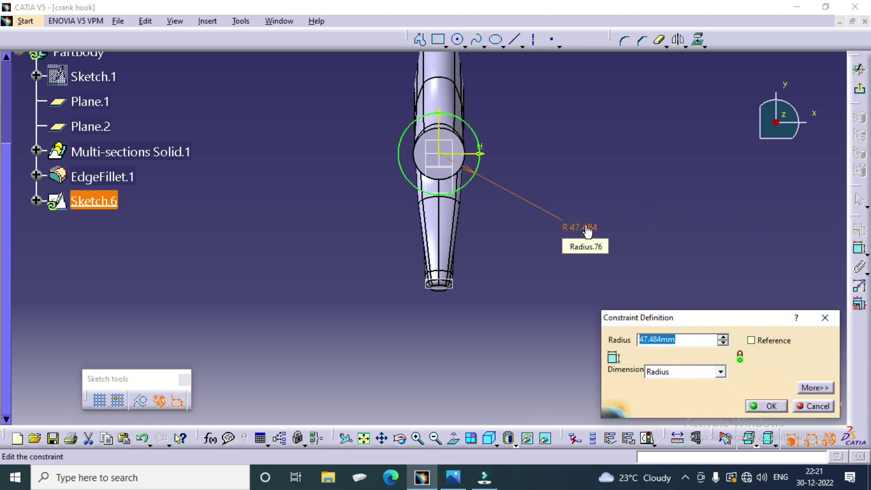
{"action": "type", "text": "35"}
{"action": "key", "text": "Return"}
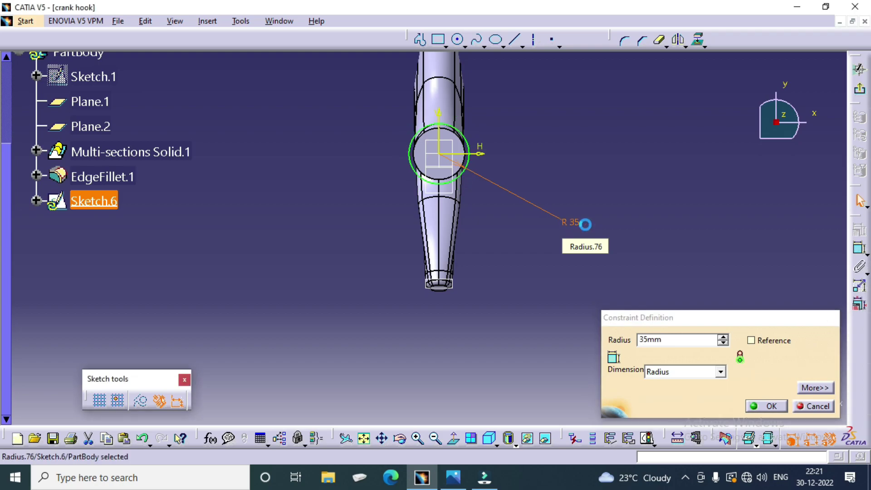
{"action": "left_click", "coordinate": [859, 90]}
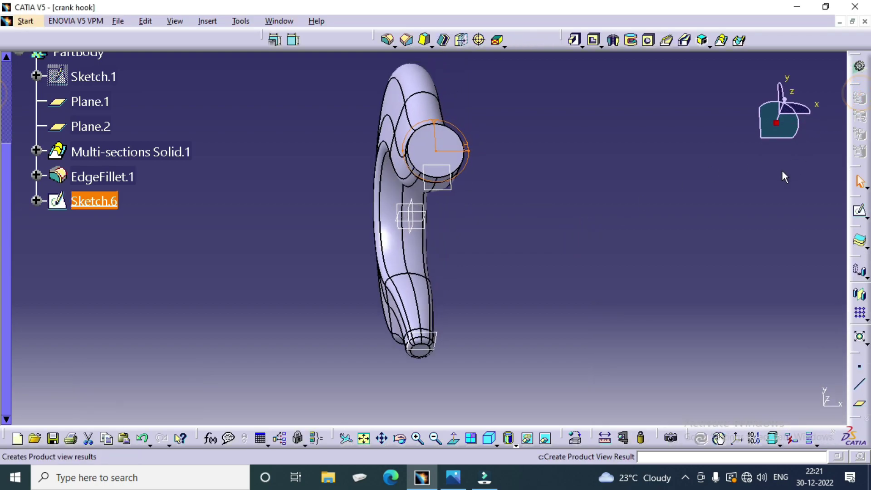
Pad the collar circle 20 mm upward from the hook's upper end face.
{"action": "left_click", "coordinate": [574, 40]}
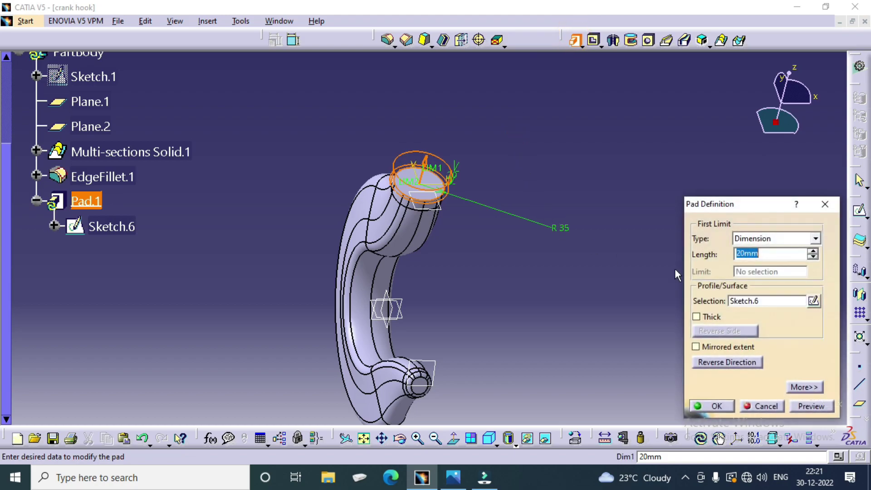
{"action": "left_click", "coordinate": [811, 407]}
{"action": "left_click", "coordinate": [702, 406]}
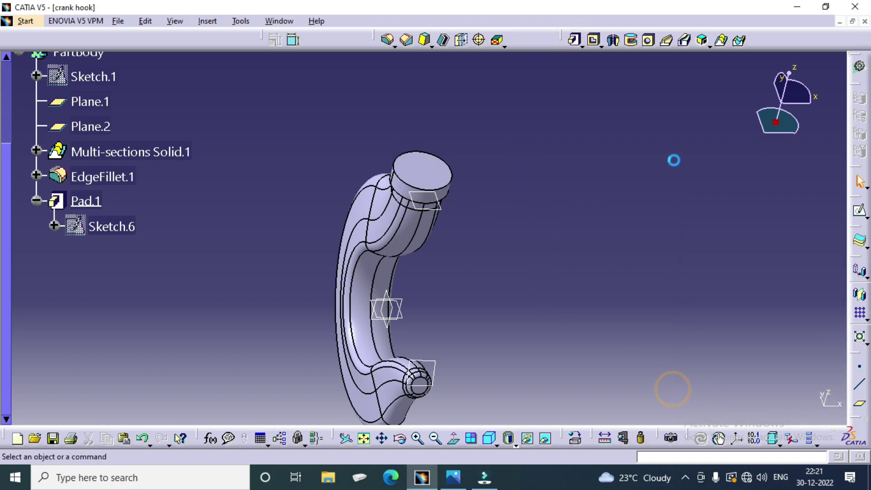
Consult the shank dimensions in 03.jpg, then sketch an origin-centred circle of about 22 mm radius on the collar's top face in CATIA.
{"action": "left_click", "coordinate": [453, 477]}
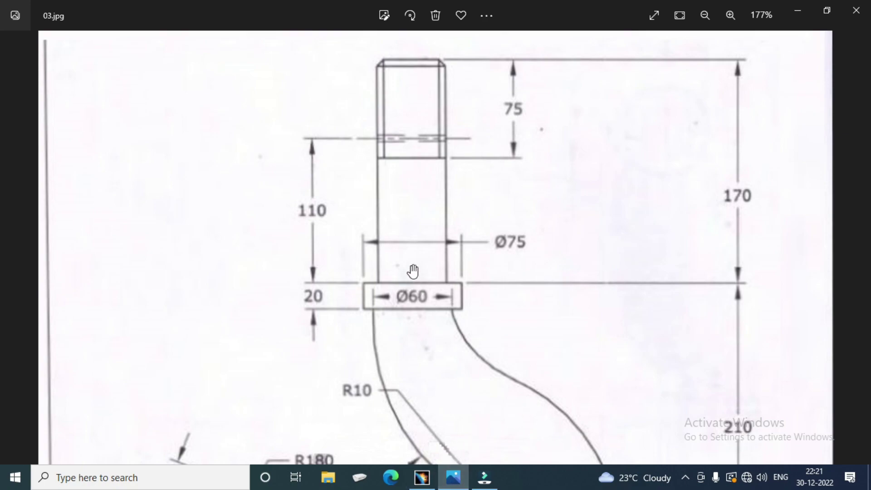
{"action": "left_click_drag", "start_coordinate": [488, 261], "coordinate": [467, 301]}
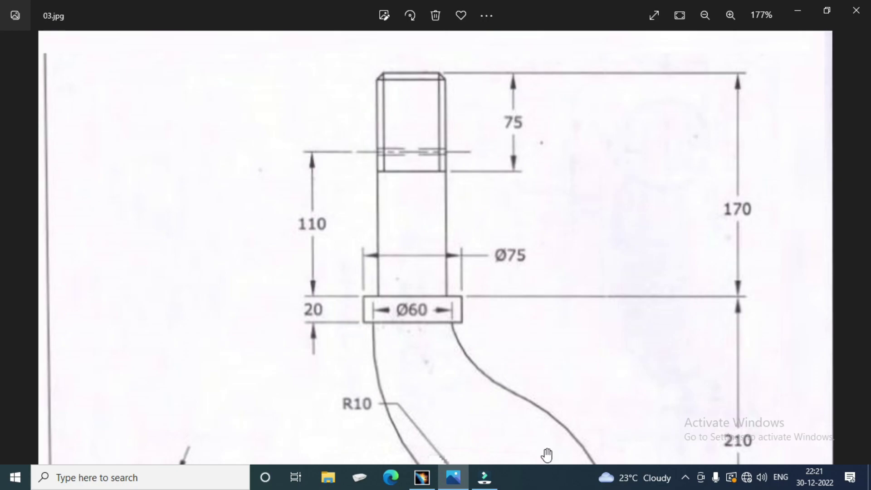
{"action": "left_click", "coordinate": [421, 477]}
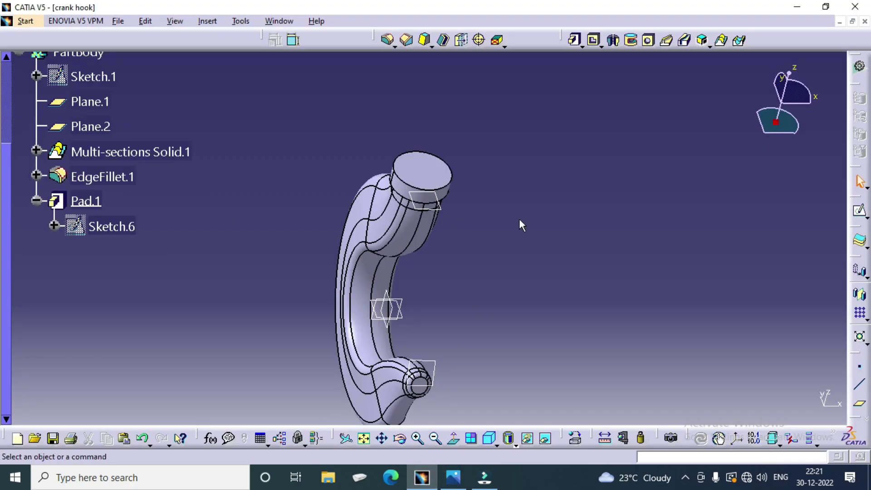
{"action": "left_click", "coordinate": [860, 210]}
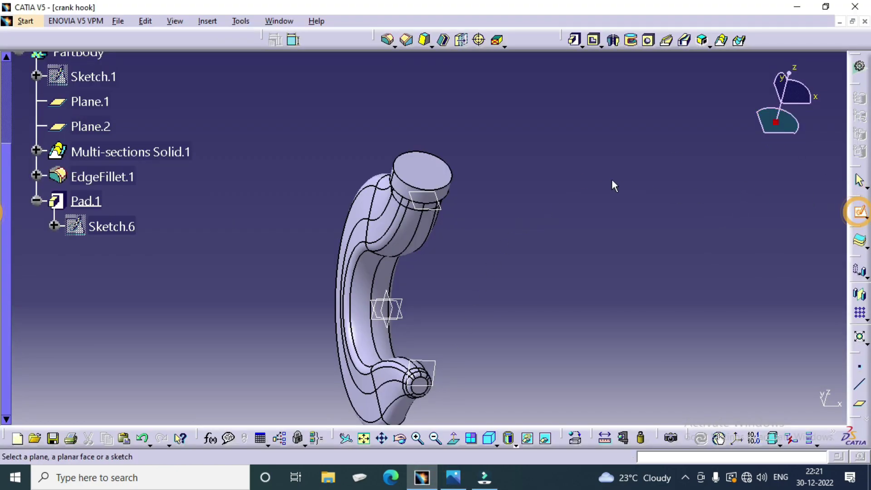
{"action": "left_click", "coordinate": [441, 170]}
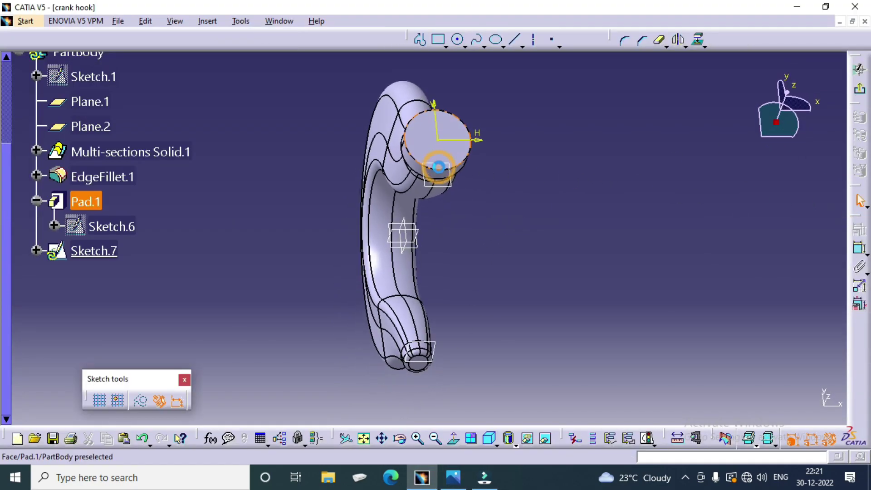
{"action": "left_click", "coordinate": [458, 40]}
{"action": "left_click", "coordinate": [447, 173]}
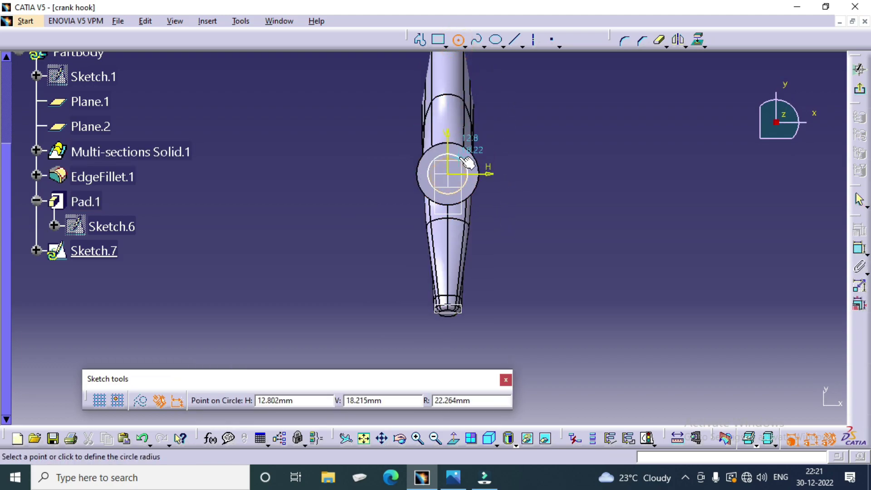
{"action": "left_click", "coordinate": [462, 159]}
Dimension the shank circle's radius, set it to 30 mm and exit the sketch.
{"action": "mouse_move", "coordinate": [467, 159]}
{"action": "middle_mouse_down"}
{"action": "mouse_move", "coordinate": [502, 162]}
{"action": "mouse_move", "coordinate": [500, 267]}
{"action": "mouse_move", "coordinate": [565, 216]}
{"action": "middle_mouse_up"}
{"action": "left_click", "coordinate": [858, 230]}
{"action": "left_click", "coordinate": [557, 150]}
{"action": "double_click", "coordinate": [558, 150]}
{"action": "type", "text": "30"}
{"action": "key", "text": "Return"}
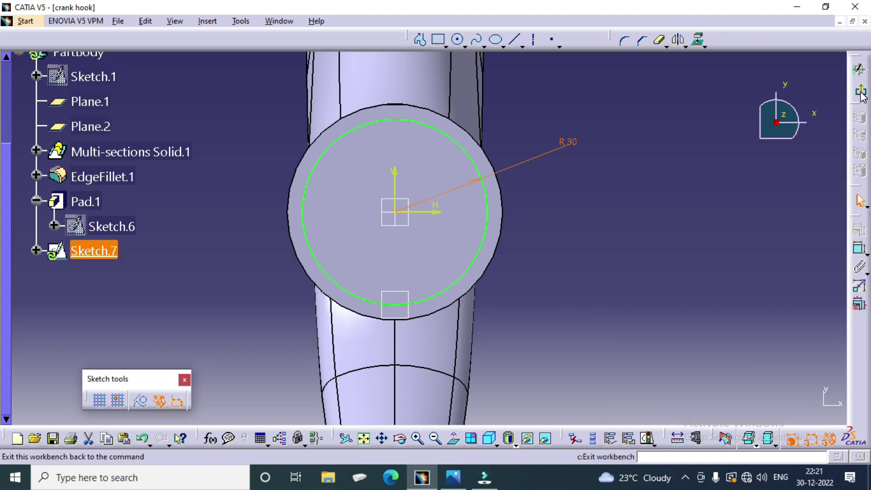
{"action": "left_click", "coordinate": [859, 69]}
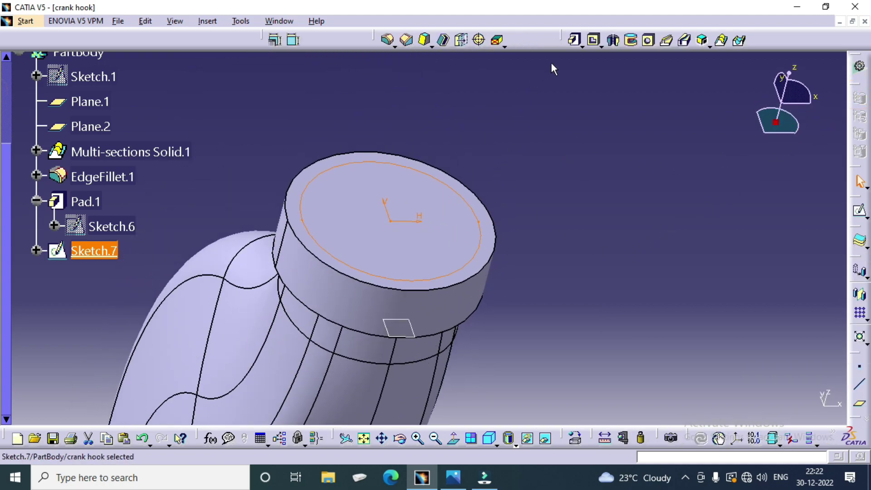
Pad the shank circle 150 mm upward from the collar's top face.
{"action": "left_click", "coordinate": [574, 40]}
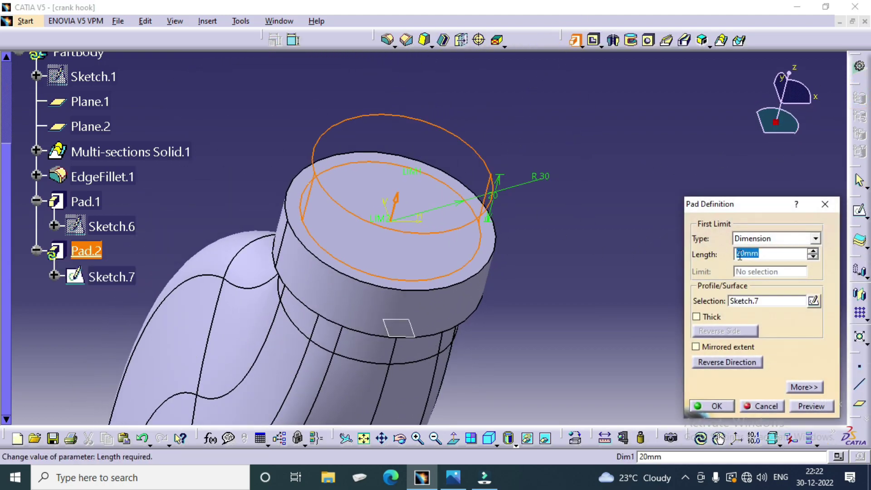
{"action": "type", "text": "150"}
{"action": "key", "text": "Return"}
{"action": "middle_click_drag", "start_coordinate": [746, 252], "coordinate": [324, 261]}
{"action": "middle_click_drag", "start_coordinate": [493, 225], "coordinate": [498, 203]}
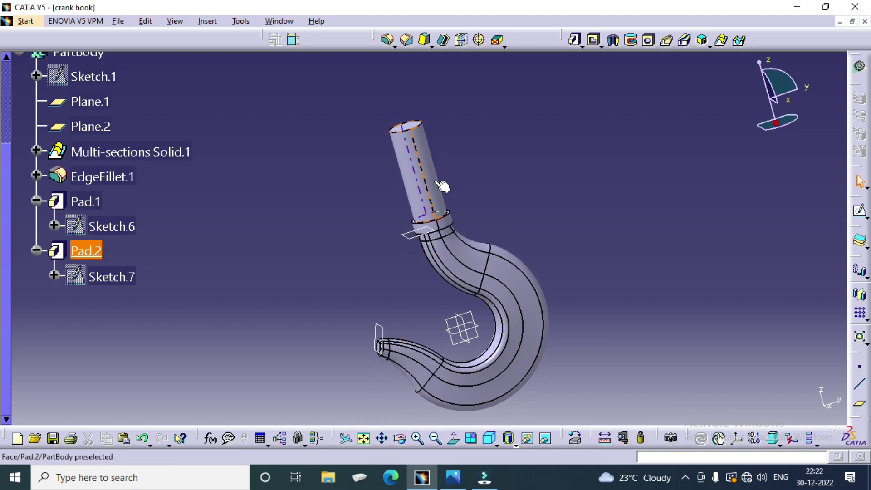
Check the thread length in 03.jpg, then start a sketch on the yz plane in CATIA and project the shank's top edge into it.
{"action": "left_click", "coordinate": [453, 476]}
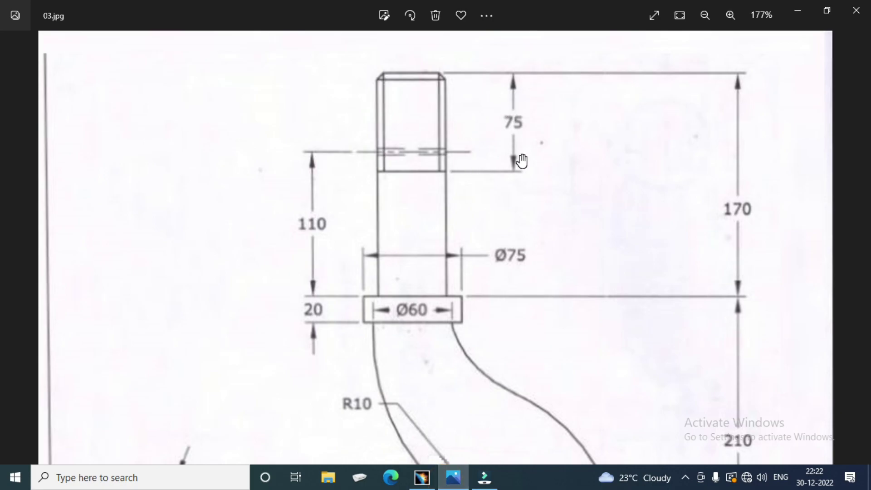
{"action": "left_click", "coordinate": [426, 484]}
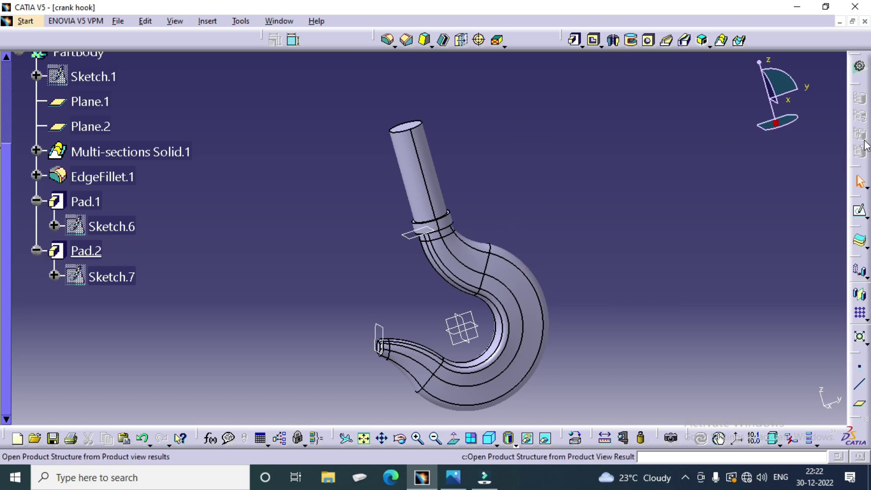
{"action": "left_click", "coordinate": [858, 211]}
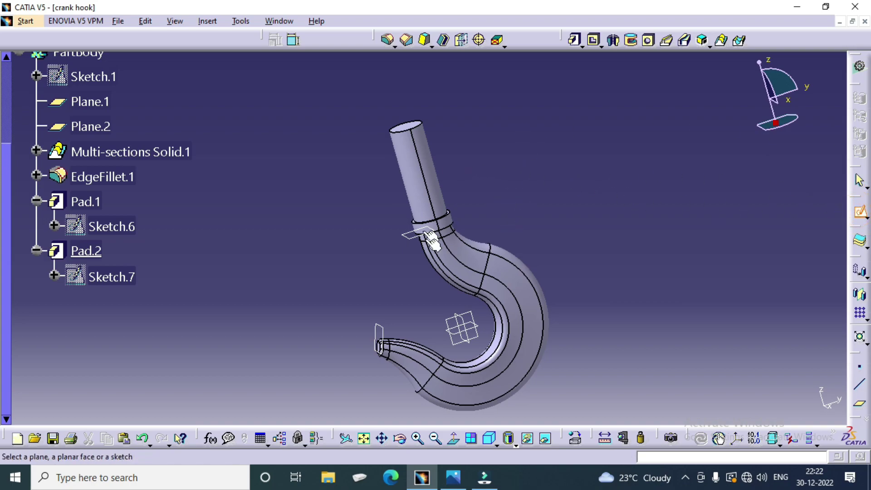
{"action": "left_click", "coordinate": [469, 313]}
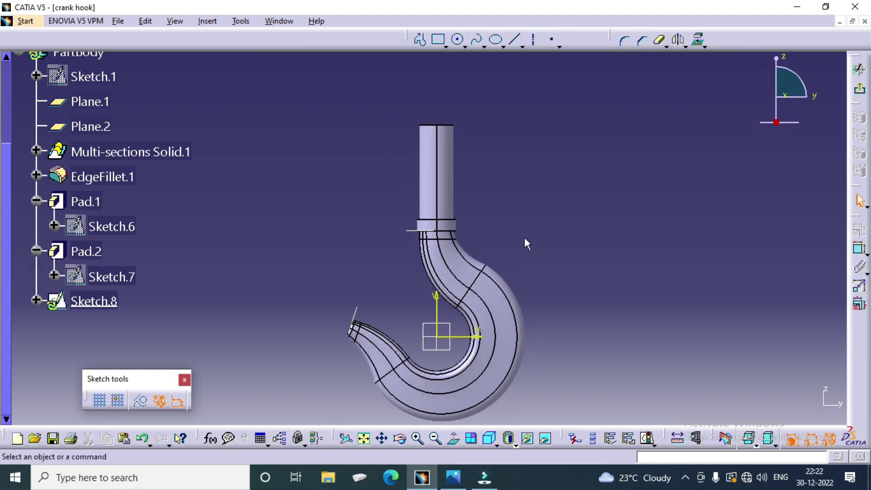
{"action": "mouse_move", "coordinate": [513, 222]}
{"action": "middle_mouse_down", "text": "ctrl"}
{"action": "mouse_move", "coordinate": [507, 153]}
{"action": "mouse_move", "coordinate": [509, 278]}
{"action": "mouse_move", "coordinate": [534, 235]}
{"action": "mouse_move", "coordinate": [547, 252]}
{"action": "middle_mouse_up", "text": "ctrl"}
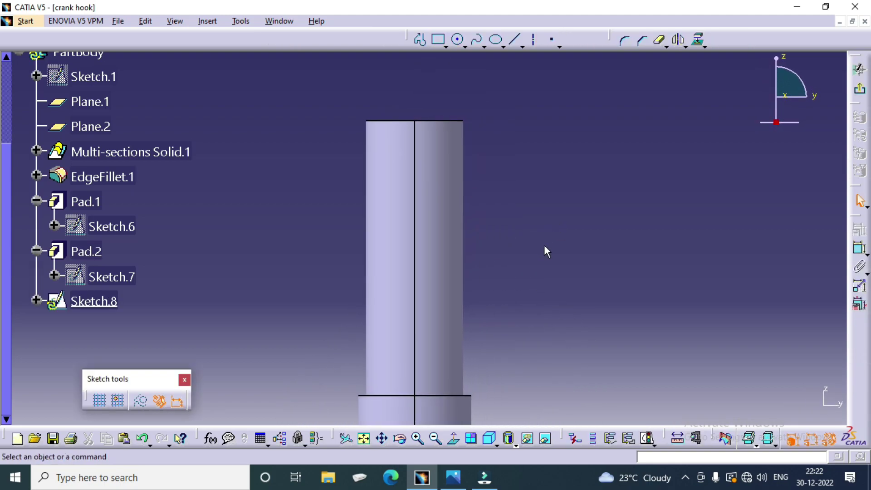
{"action": "left_click", "coordinate": [699, 40]}
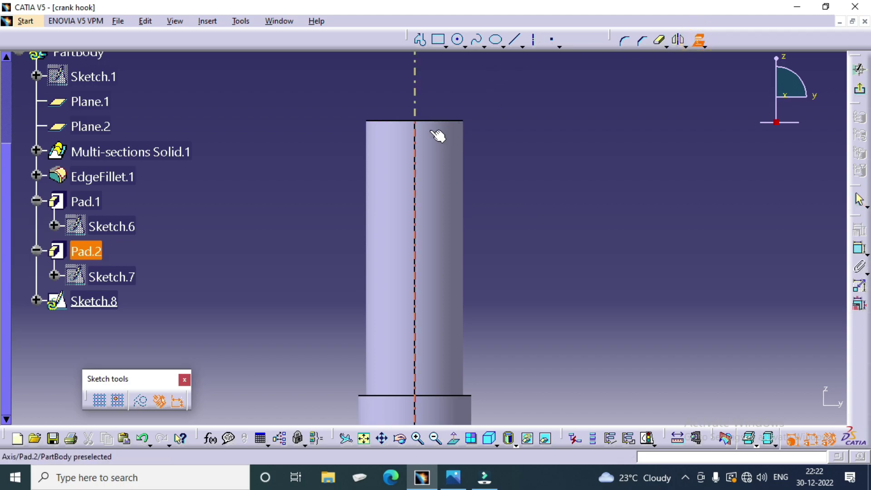
{"action": "left_click", "coordinate": [384, 121]}
{"action": "middle_click_drag", "start_coordinate": [508, 155], "coordinate": [496, 172]}
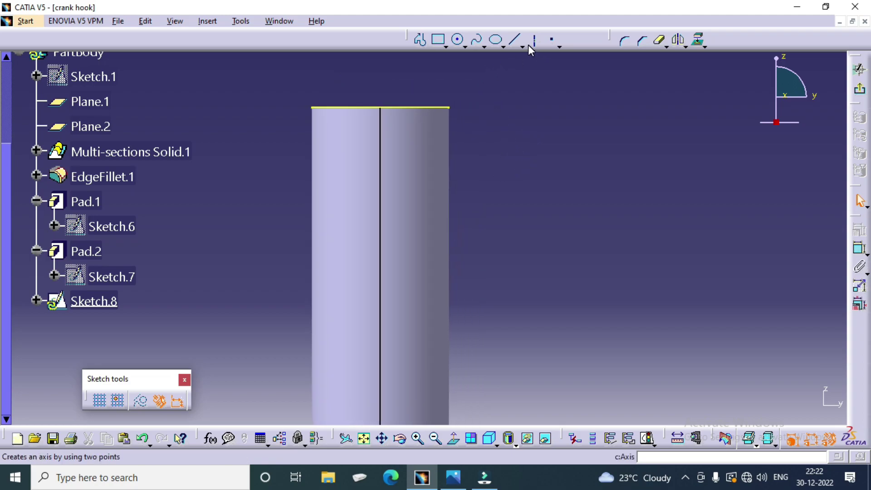
Draw a vertical line about 91 mm long down the shank's side from the +Y end of the projected top edge.
{"action": "left_click", "coordinate": [514, 39]}
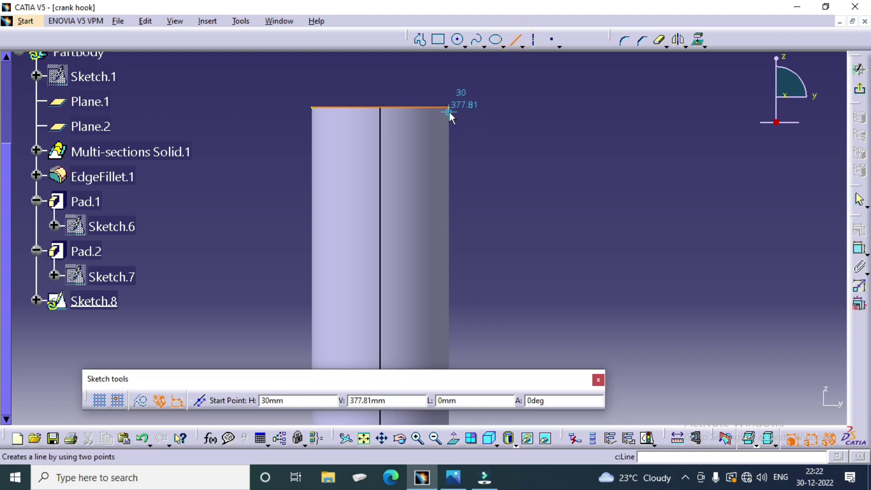
{"action": "left_click", "coordinate": [449, 108]}
{"action": "left_click", "coordinate": [450, 316]}
{"action": "left_click", "coordinate": [506, 290]}
{"action": "middle_click_drag", "start_coordinate": [505, 289], "coordinate": [490, 167]}
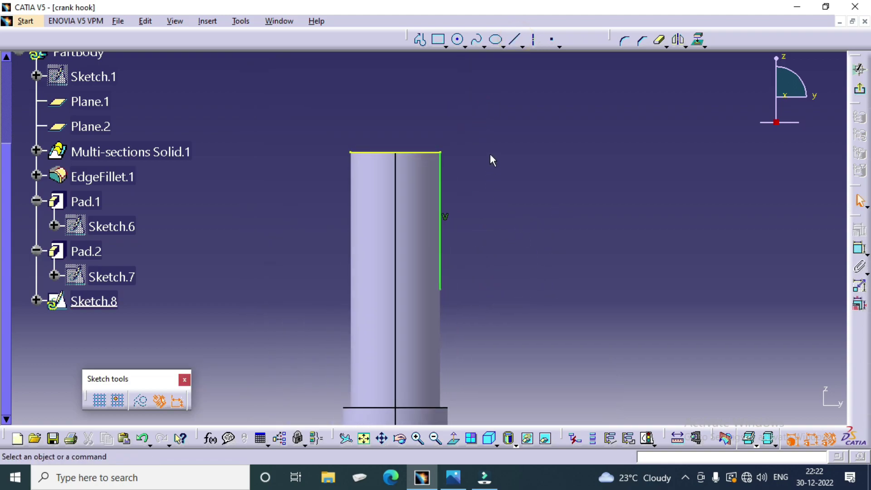
Dimension the vertical line's length and set it to 75 mm.
{"action": "left_click", "coordinate": [858, 248]}
{"action": "left_click", "coordinate": [444, 196]}
{"action": "left_click", "coordinate": [470, 196]}
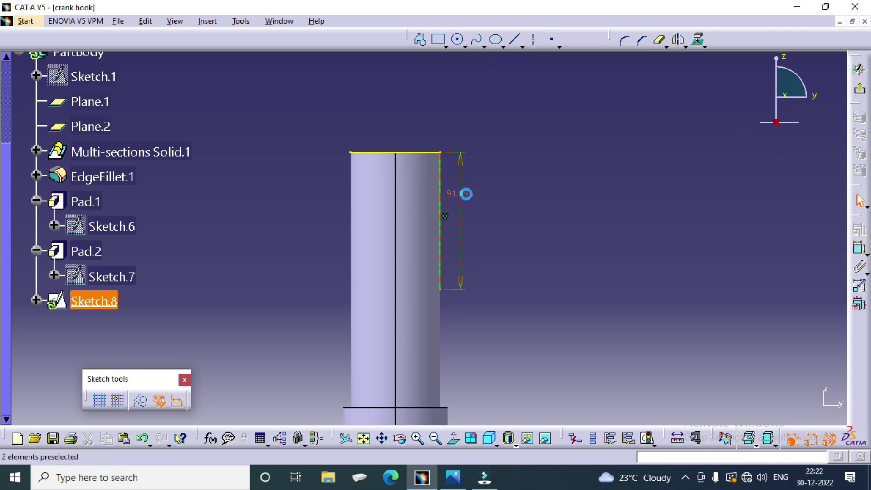
{"action": "double_click", "coordinate": [466, 194]}
{"action": "type", "text": "7"}
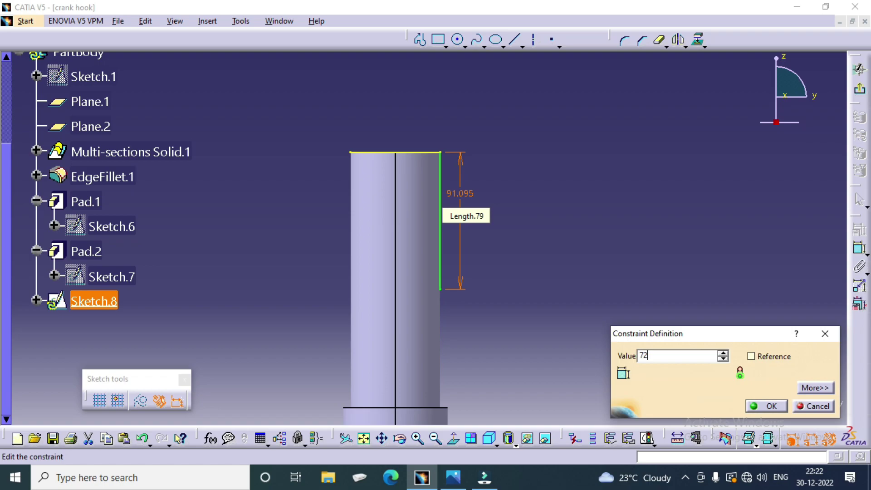
{"action": "type", "text": "5"}
{"action": "key", "text": "Return"}
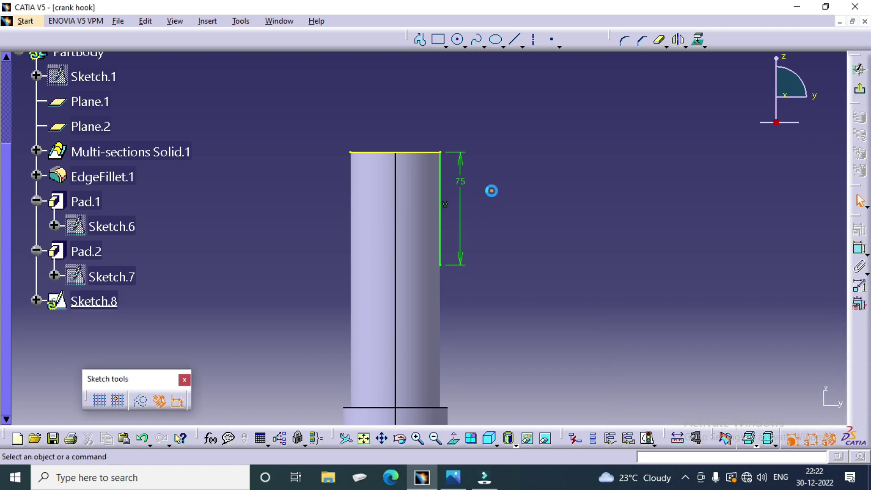
Place a point at the line's lower end, delete the line and the projected top edge, and exit the sketch.
{"action": "left_click", "coordinate": [551, 40]}
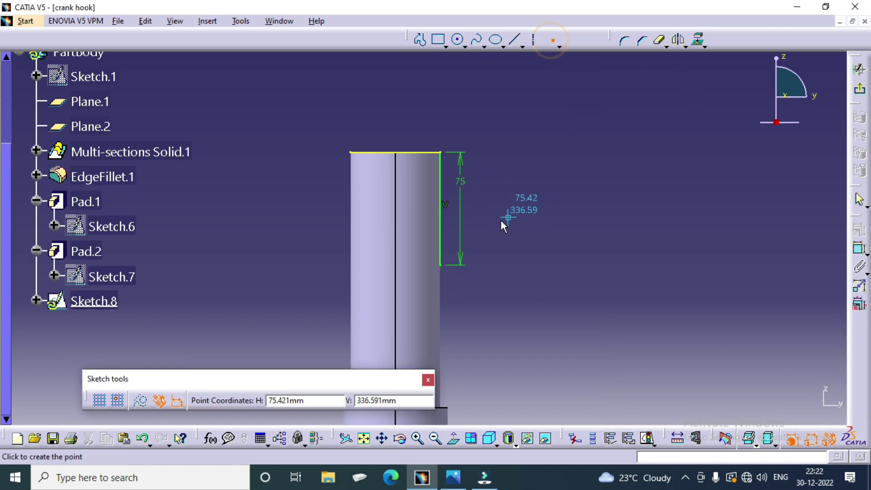
{"action": "left_click", "coordinate": [441, 267]}
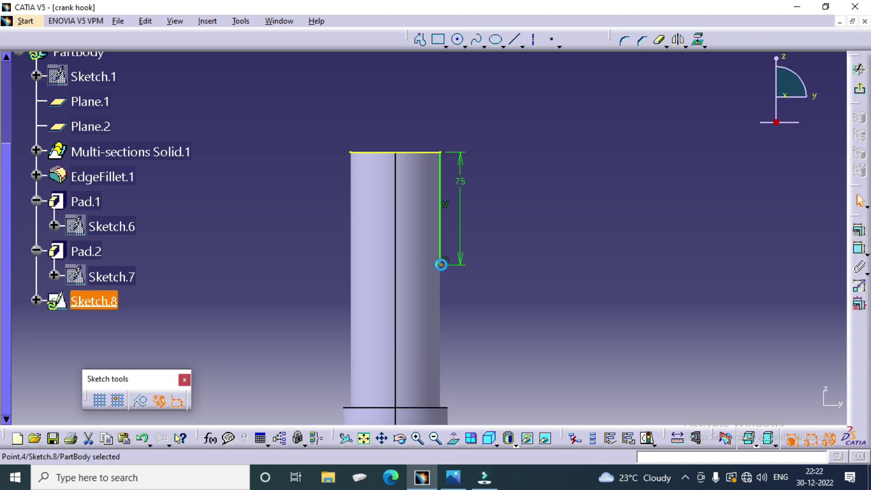
{"action": "left_click", "coordinate": [440, 223]}
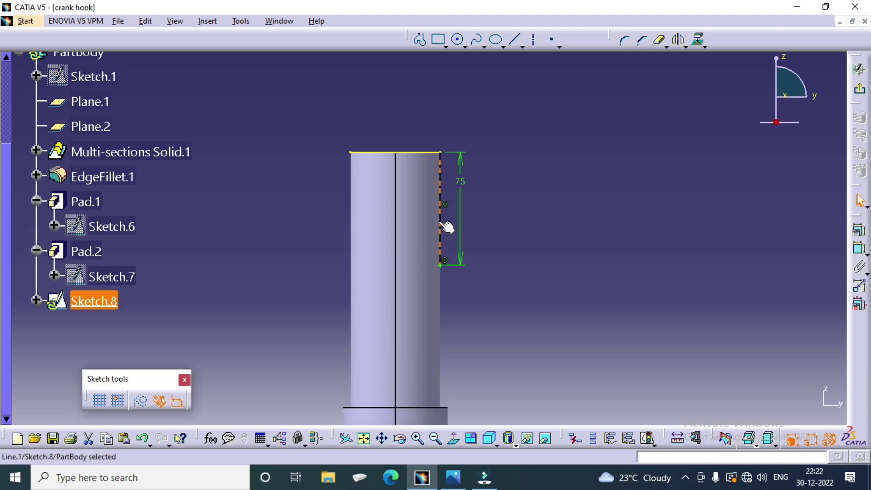
{"action": "key", "text": "Delete"}
{"action": "left_click", "coordinate": [430, 153]}
{"action": "left_click", "coordinate": [504, 169]}
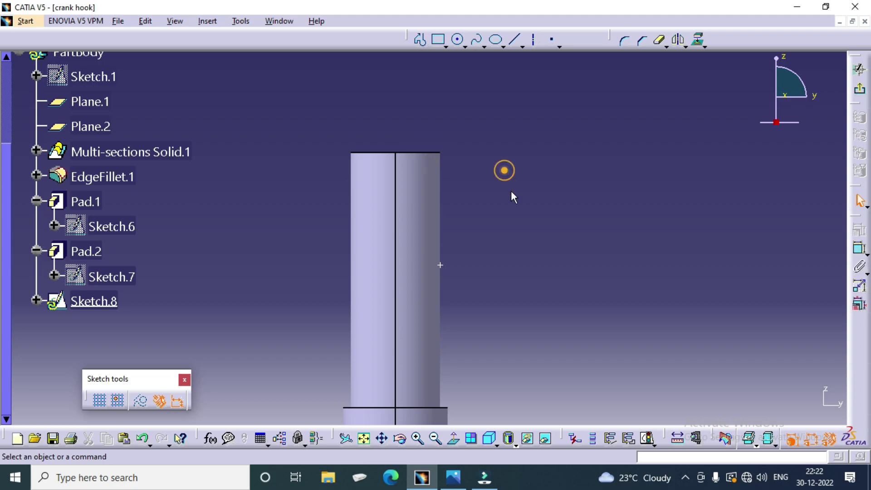
{"action": "left_click", "coordinate": [860, 93]}
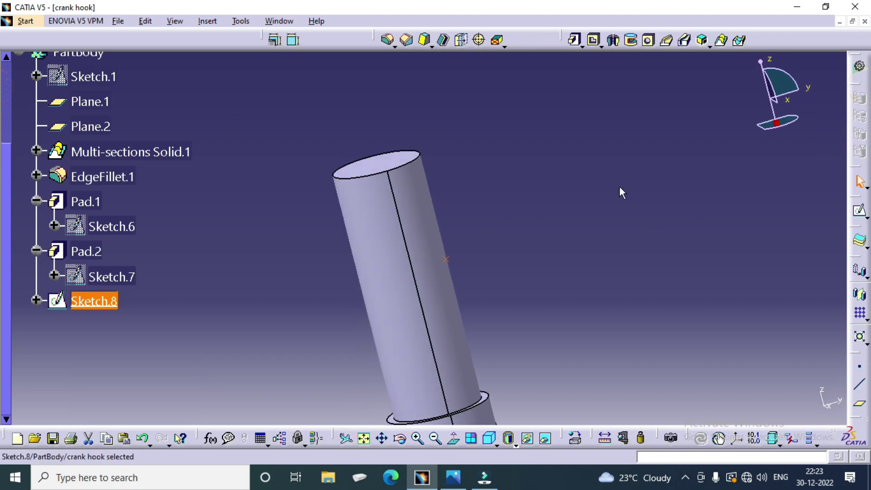
Switch to the Wireframe and Surface Design workbench.
{"action": "left_click", "coordinate": [31, 22]}
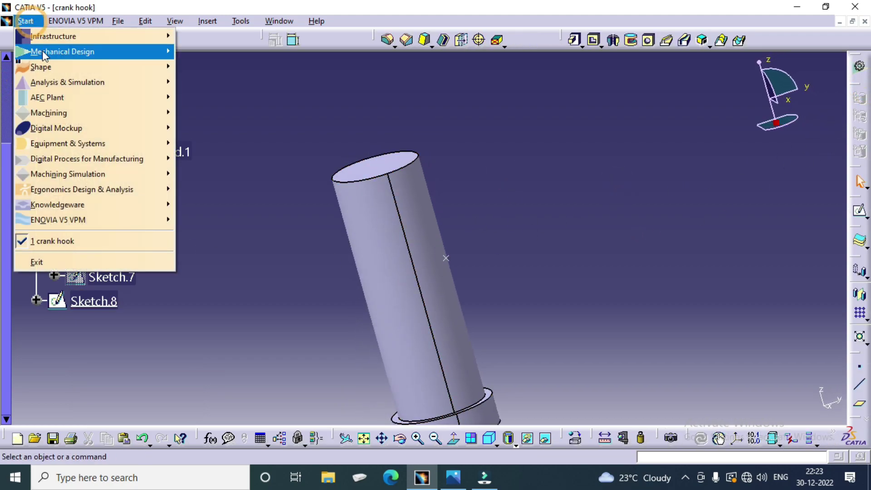
{"action": "mouse_move", "coordinate": [42, 51]}
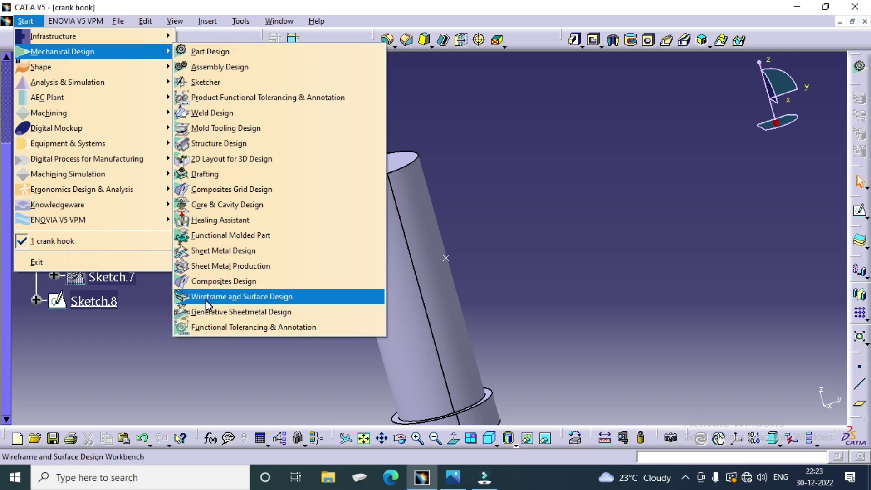
{"action": "left_click", "coordinate": [287, 300]}
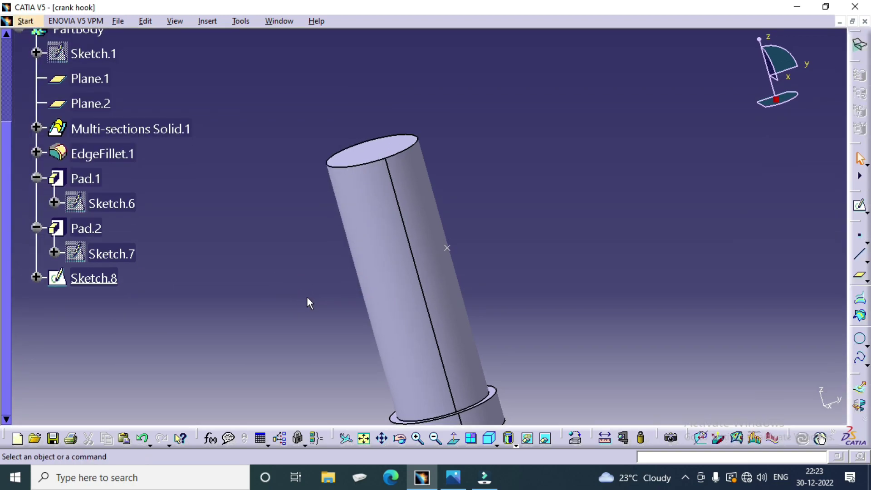
Start a Helix using the sketched point on the shank's side as starting point and the sketch's vertical direction as axis.
{"action": "left_click", "coordinate": [865, 366]}
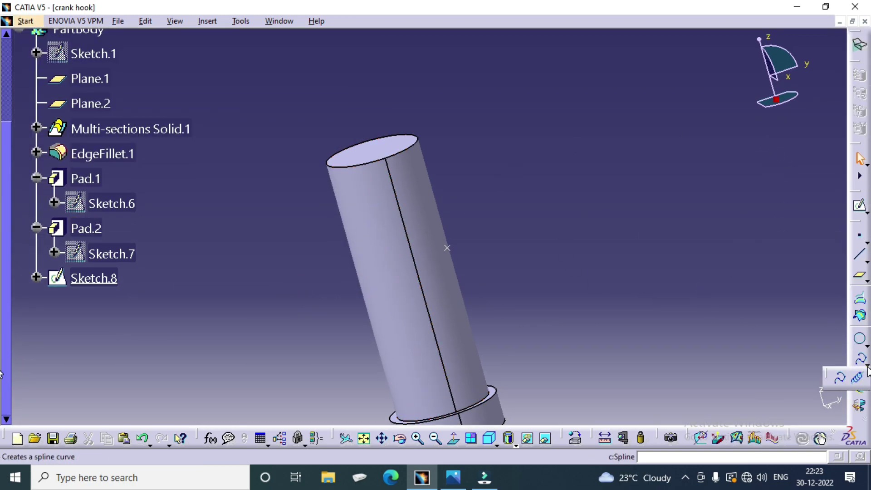
{"action": "left_click", "coordinate": [860, 380]}
{"action": "middle_click_drag", "start_coordinate": [461, 315], "coordinate": [398, 196]}
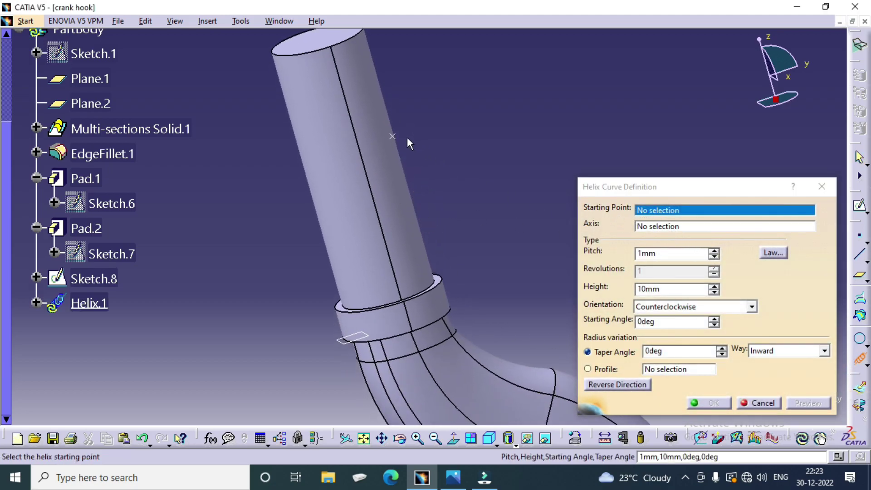
{"action": "left_click", "coordinate": [392, 136]}
{"action": "mouse_move", "coordinate": [472, 287]}
{"action": "middle_mouse_down"}
{"action": "mouse_move", "coordinate": [463, 137]}
{"action": "mouse_move", "coordinate": [430, 86]}
{"action": "middle_mouse_up"}
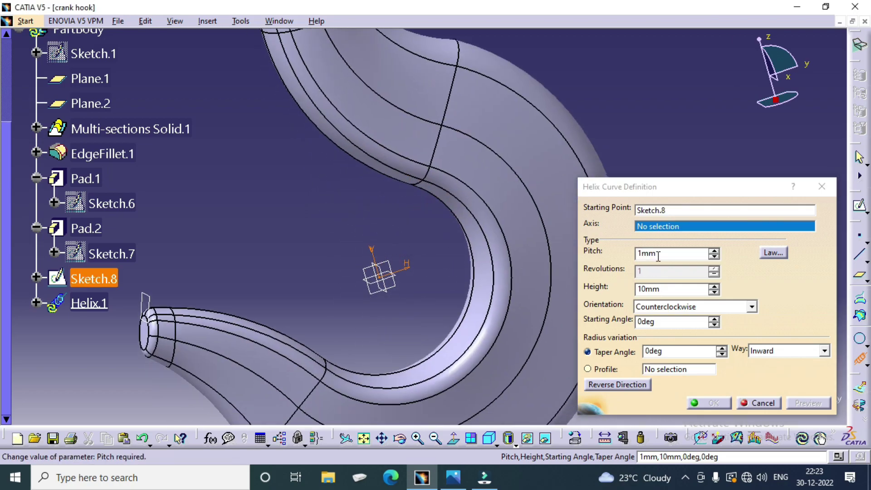
{"action": "left_click", "coordinate": [376, 257]}
{"action": "mouse_move", "coordinate": [371, 255]}
{"action": "middle_mouse_down"}
{"action": "mouse_move", "coordinate": [374, 266]}
{"action": "mouse_move", "coordinate": [409, 238]}
{"action": "mouse_move", "coordinate": [384, 278]}
{"action": "middle_mouse_up"}
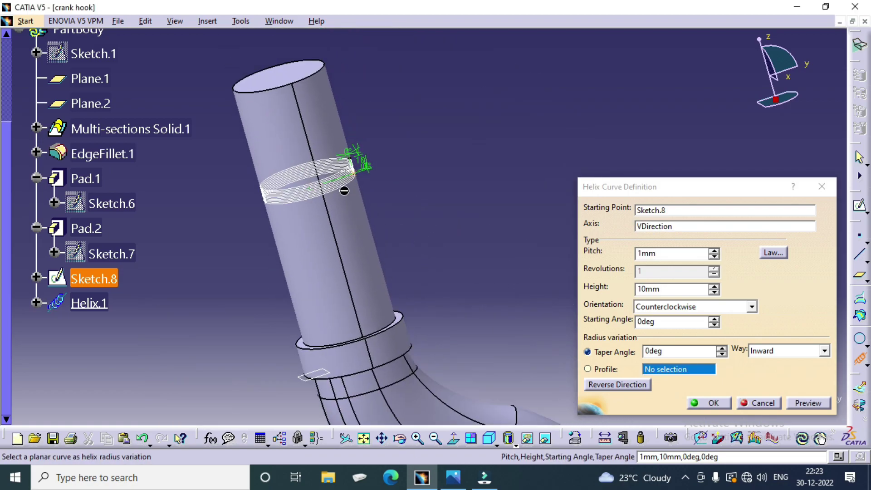
Set the helix pitch to 15 mm and its height to reach the shank's top end, and create it.
{"action": "middle_click_drag", "start_coordinate": [362, 216], "coordinate": [393, 209]}
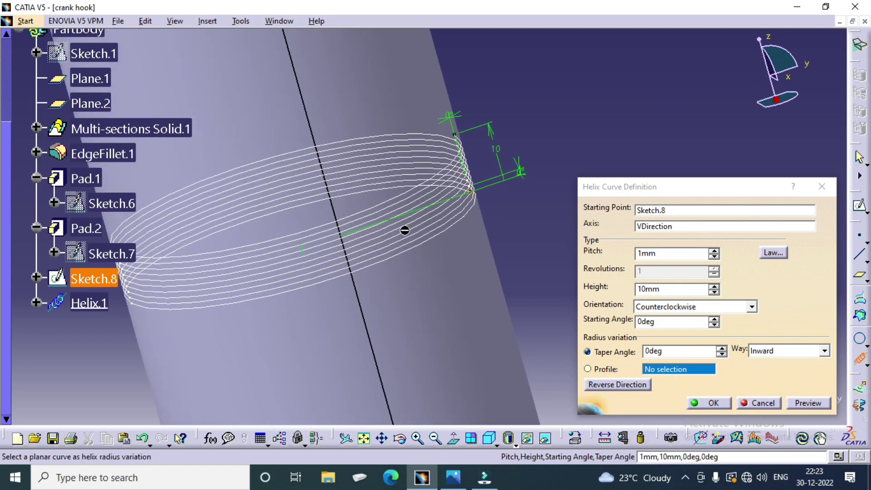
{"action": "double_click", "coordinate": [653, 253]}
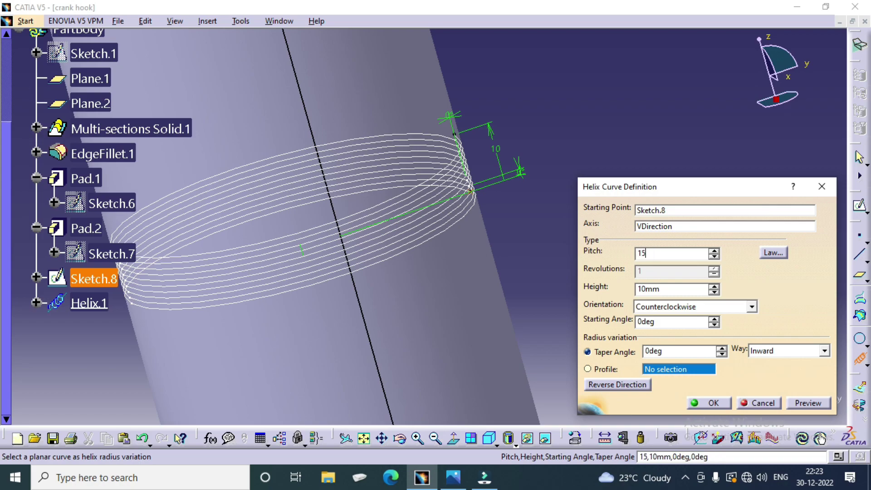
{"action": "key", "text": "Tab"}
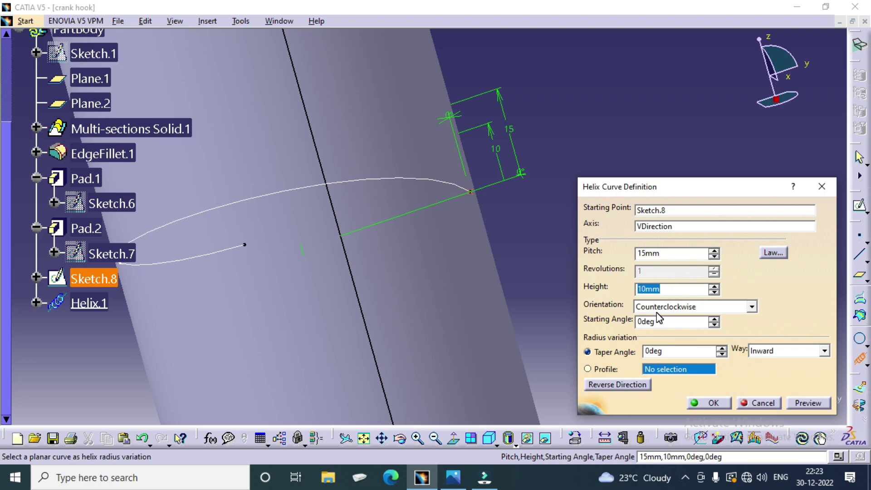
{"action": "key", "text": "Return"}
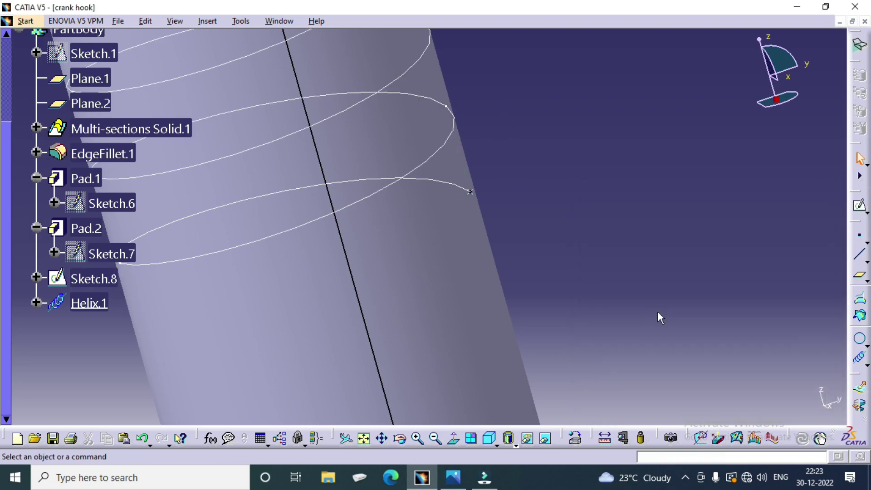
Switch to the Part Design workbench.
{"action": "middle_click_drag", "start_coordinate": [610, 210], "coordinate": [583, 313]}
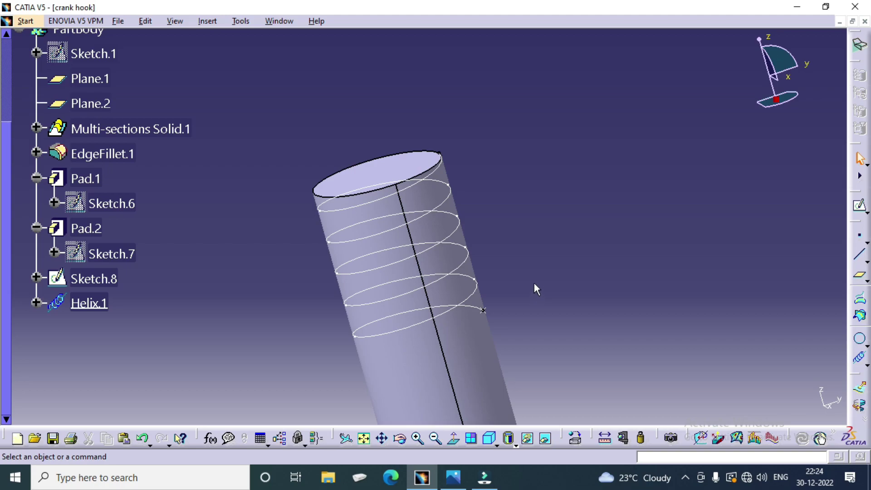
{"action": "middle_click_drag", "start_coordinate": [503, 256], "coordinate": [504, 205]}
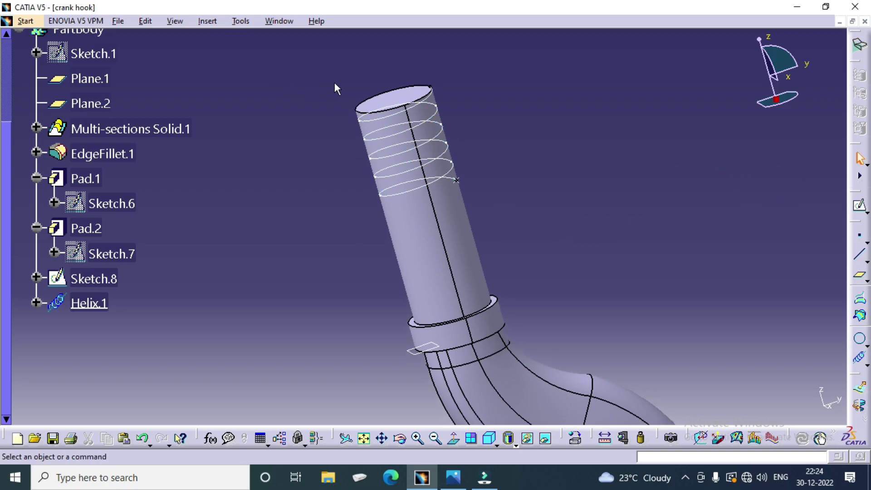
{"action": "left_click", "coordinate": [25, 21]}
{"action": "mouse_move", "coordinate": [49, 51]}
{"action": "left_click", "coordinate": [196, 51]}
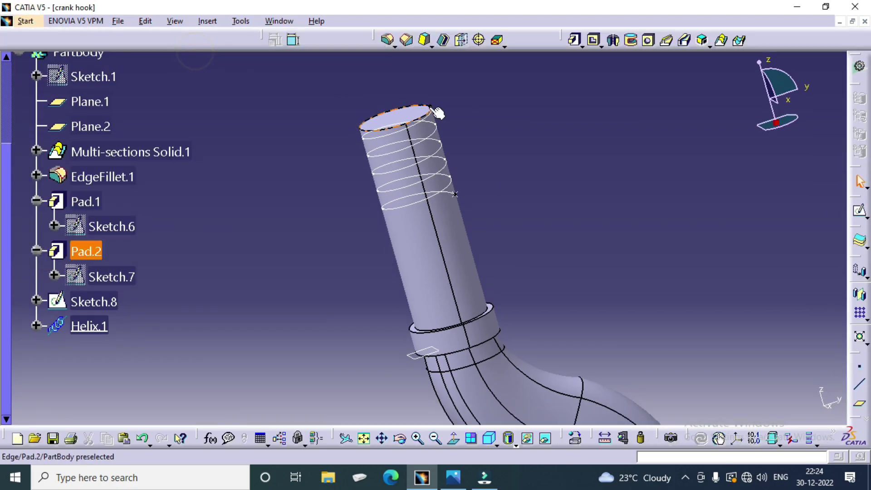
Chamfer the circular top edge of the shank with a 10 mm length at 45 degrees.
{"action": "middle_click_drag", "start_coordinate": [499, 128], "coordinate": [527, 154]}
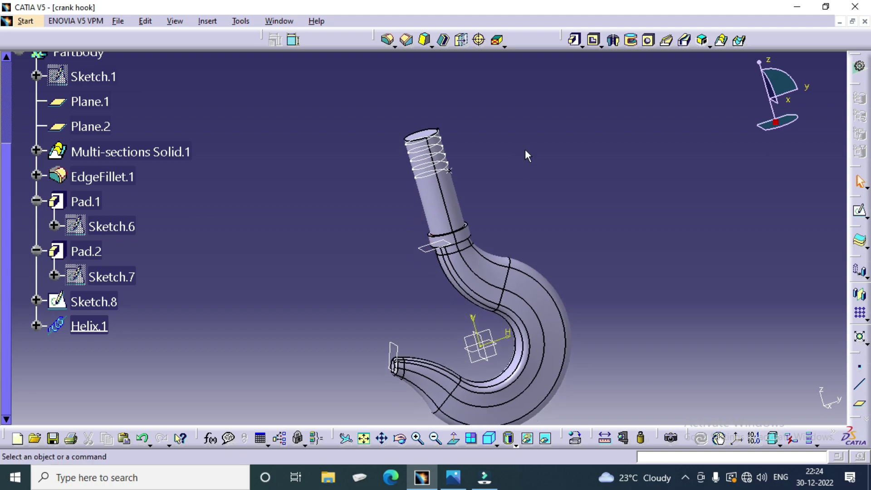
{"action": "middle_click_drag", "start_coordinate": [439, 134], "coordinate": [551, 214]}
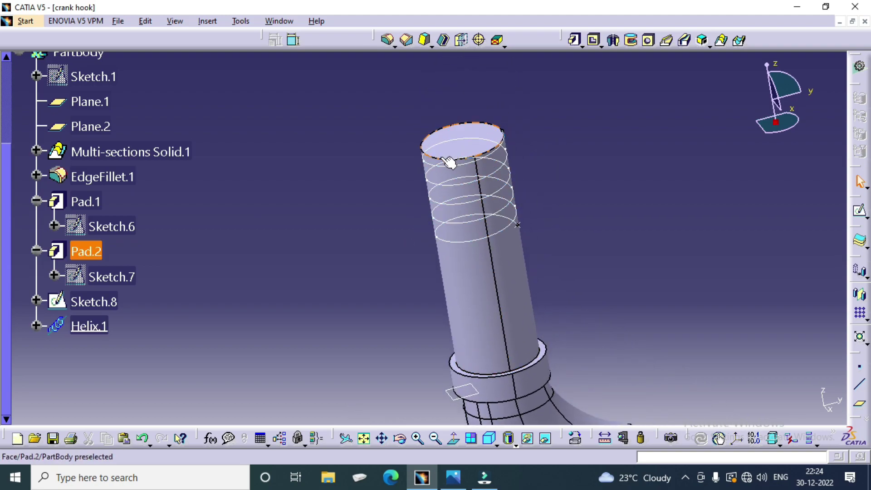
{"action": "left_click", "coordinate": [407, 41]}
{"action": "left_click", "coordinate": [432, 156]}
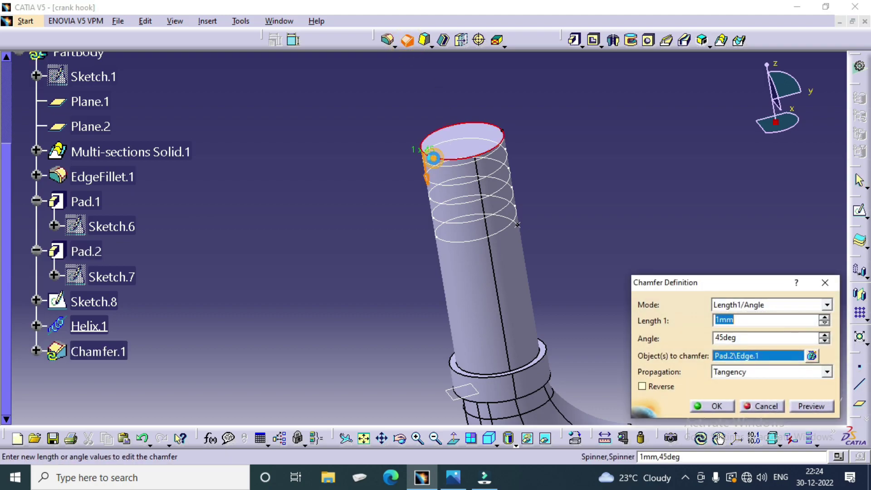
{"action": "left_click", "coordinate": [747, 320]}
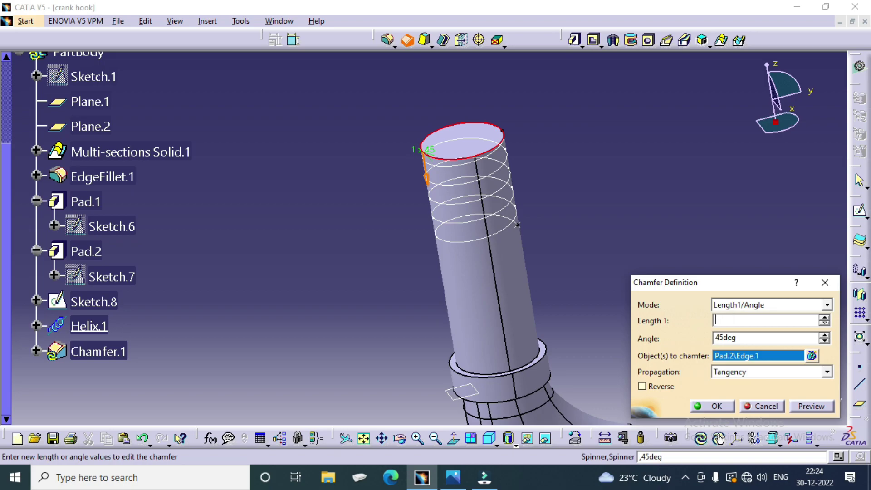
{"action": "left_click", "coordinate": [823, 406]}
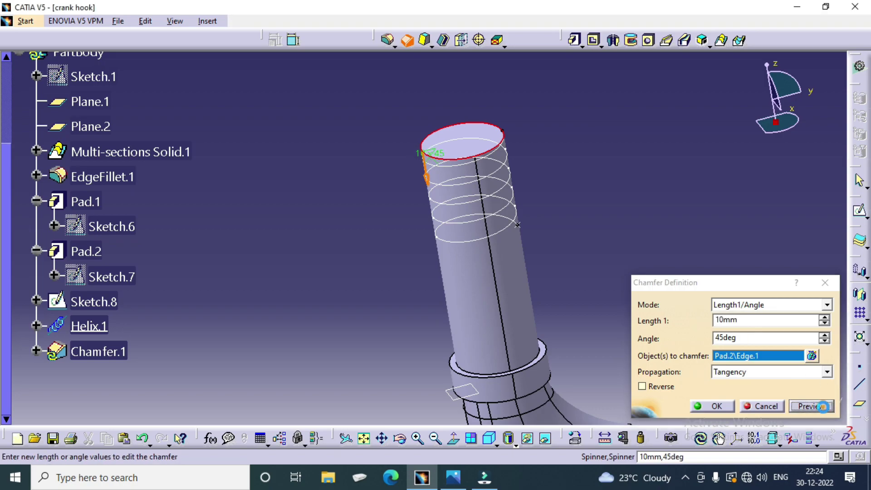
{"action": "left_click", "coordinate": [716, 406]}
Start a sketch on the yz plane and project the helix into it.
{"action": "middle_click_drag", "start_coordinate": [651, 365], "coordinate": [509, 306]}
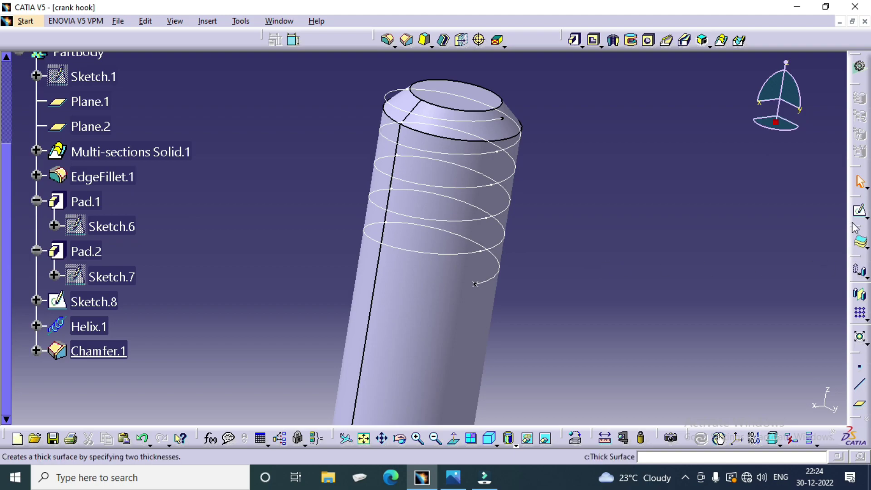
{"action": "left_click", "coordinate": [859, 210]}
{"action": "middle_click_drag", "start_coordinate": [694, 322], "coordinate": [757, 130]}
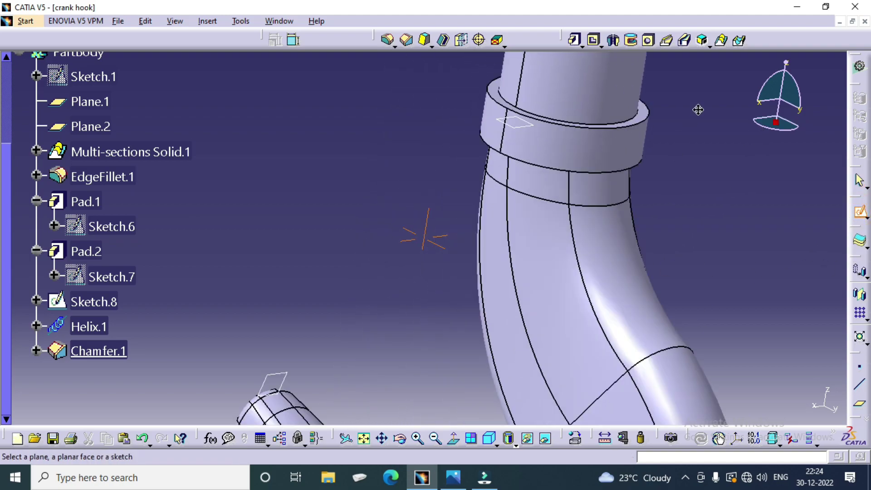
{"action": "middle_click_drag", "start_coordinate": [380, 254], "coordinate": [358, 352], "text": "ctrl"}
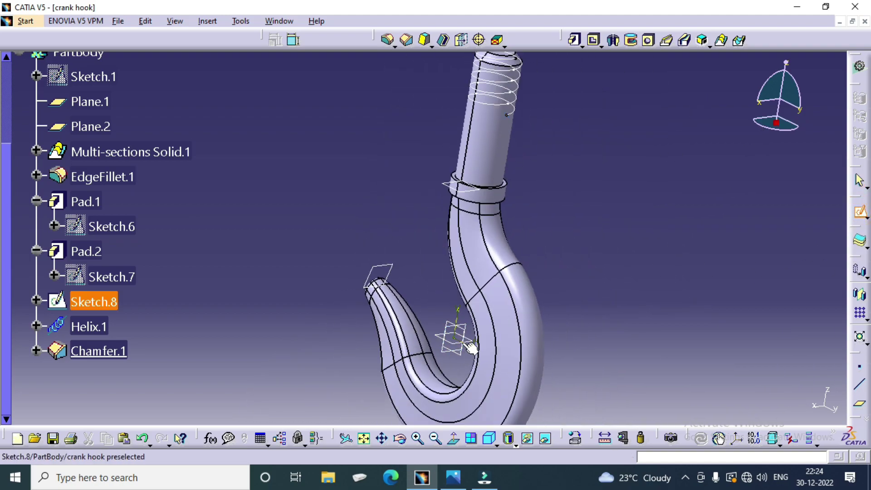
{"action": "left_click", "coordinate": [456, 326]}
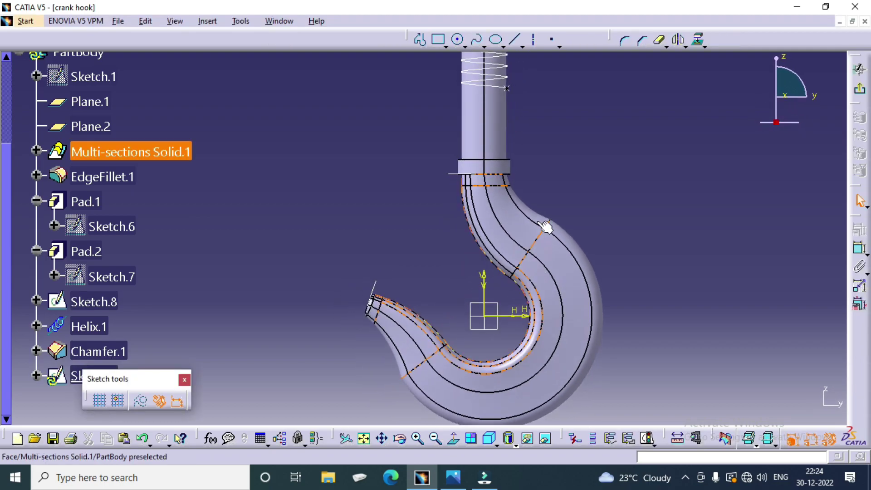
{"action": "middle_click_drag", "start_coordinate": [571, 153], "coordinate": [513, 259], "text": "ctrl"}
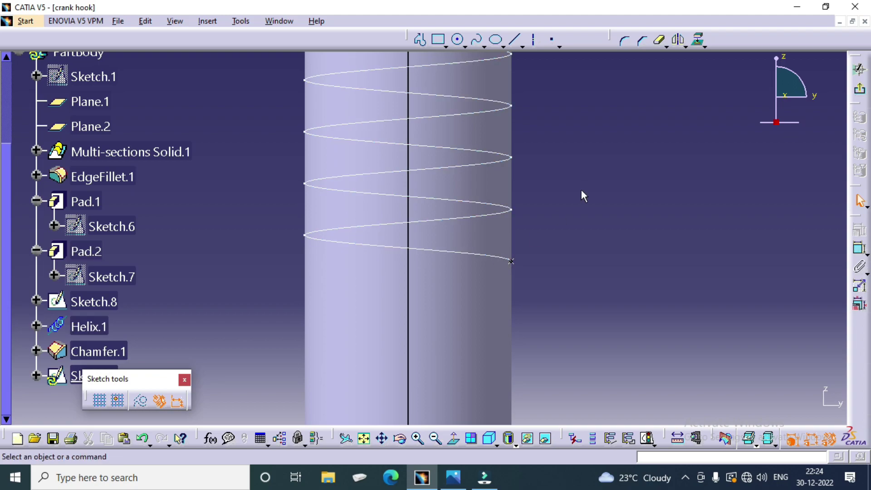
{"action": "left_click", "coordinate": [696, 45]}
{"action": "left_click", "coordinate": [494, 259]}
Draw a centered rectangle about 9 mm wide and 8 mm high on the lower end point of the projected helix.
{"action": "middle_click_drag", "start_coordinate": [580, 273], "coordinate": [571, 235], "text": "ctrl"}
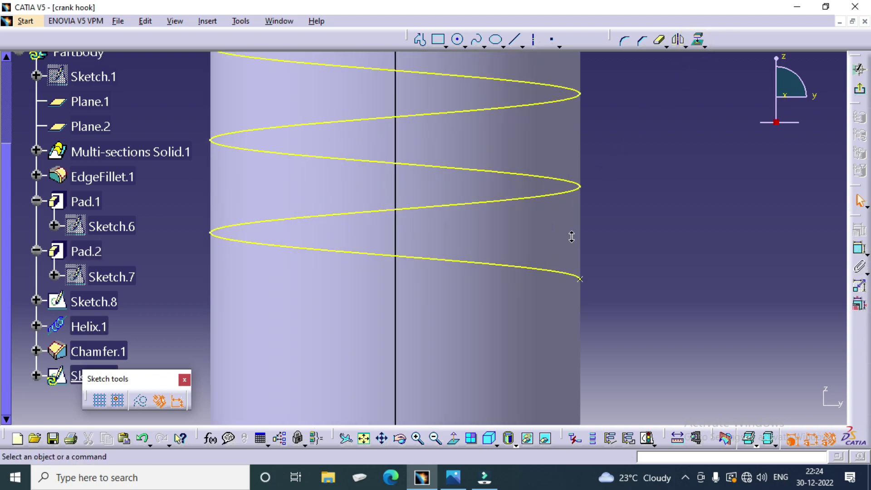
{"action": "left_click", "coordinate": [447, 45]}
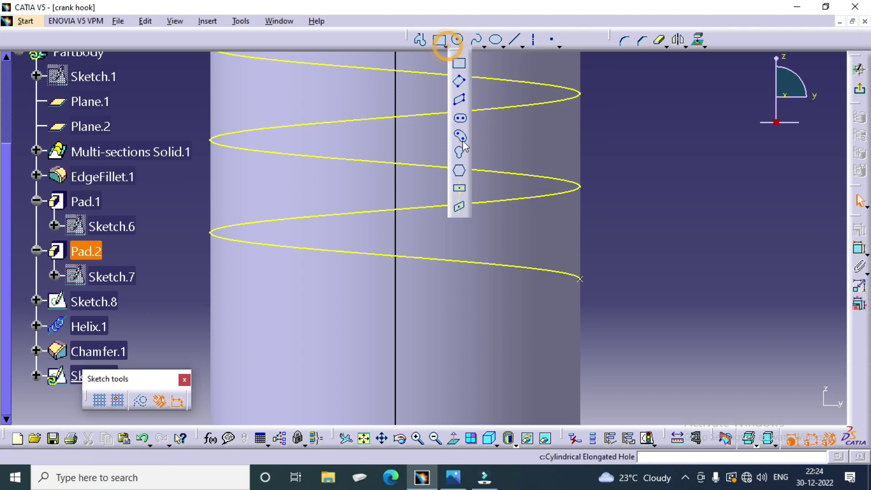
{"action": "left_click", "coordinate": [459, 191]}
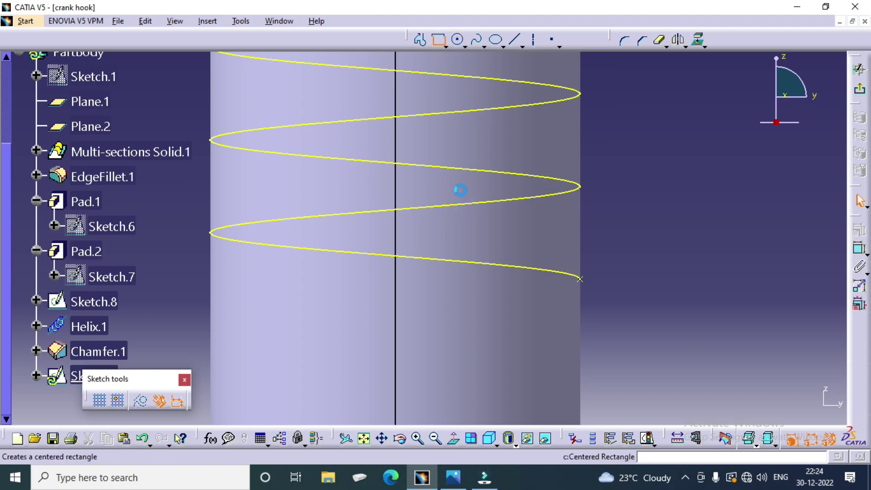
{"action": "left_click", "coordinate": [581, 279]}
{"action": "left_click", "coordinate": [609, 254]}
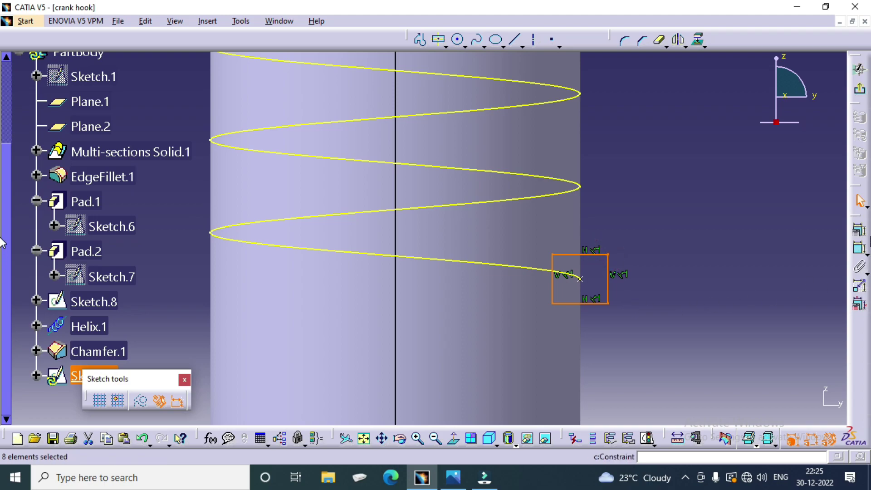
Dimension the rectangle's height and set it to 7.5 mm.
{"action": "left_click", "coordinate": [859, 250]}
{"action": "left_click", "coordinate": [608, 282]}
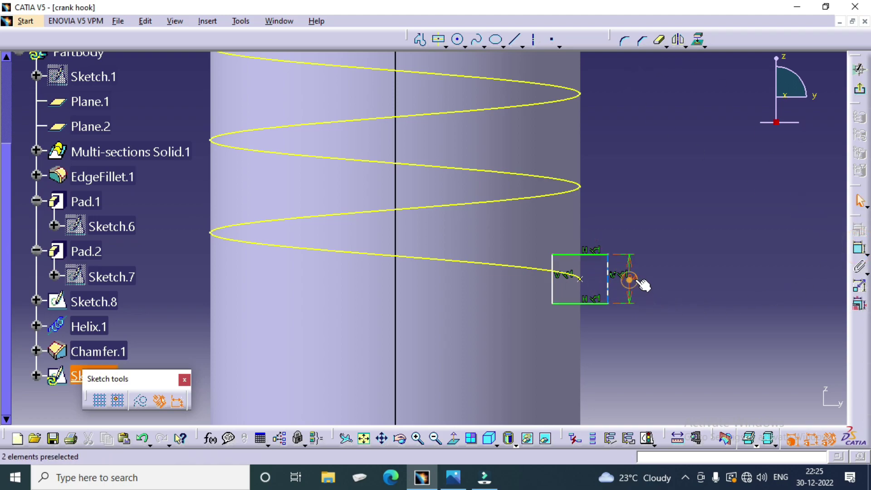
{"action": "double_click", "coordinate": [640, 284]}
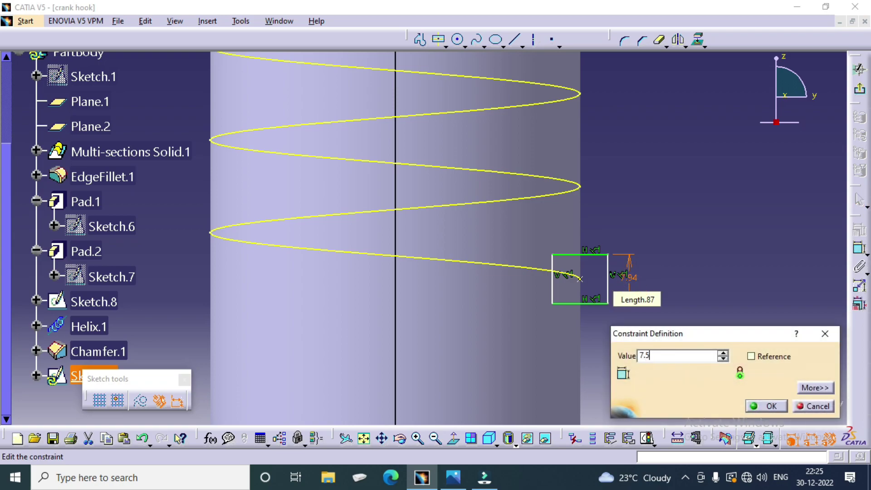
{"action": "type", "text": "7.5"}
{"action": "key", "text": "Return"}
Dimension the rectangle's width and set it to 7.5 mm.
{"action": "left_click", "coordinate": [579, 256]}
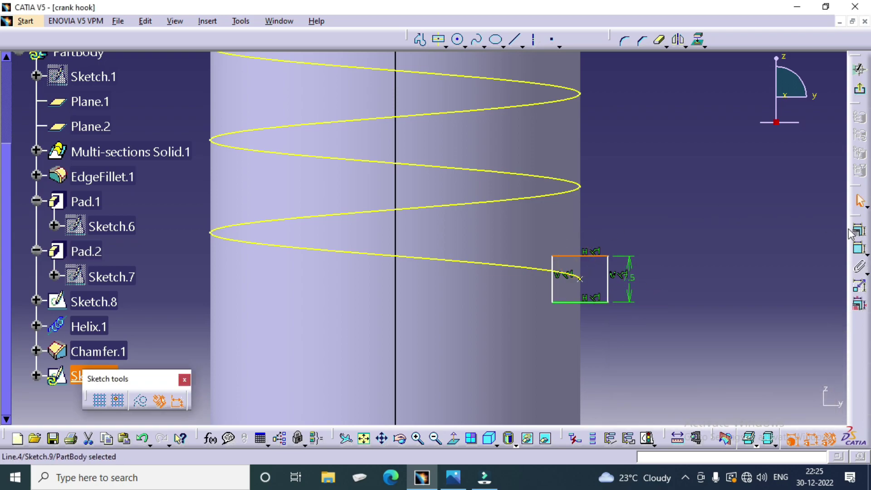
{"action": "left_click", "coordinate": [858, 230]}
{"action": "double_click", "coordinate": [601, 227]}
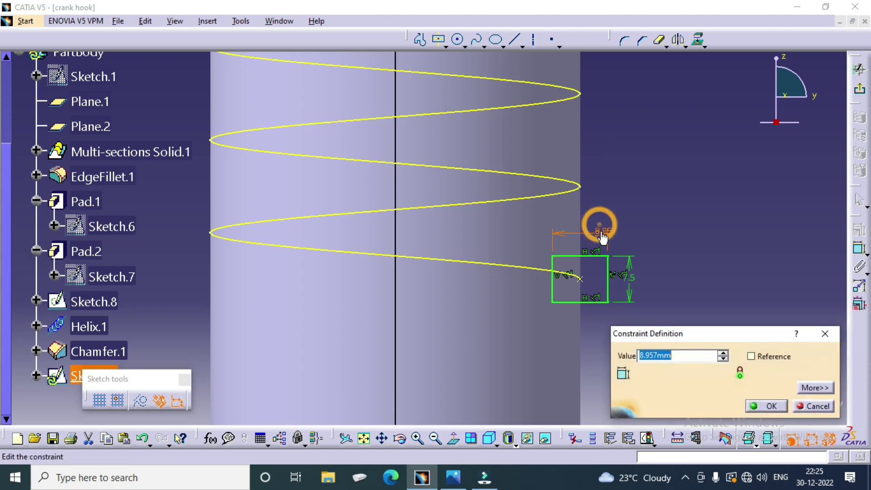
{"action": "type", "text": "7.5"}
{"action": "key", "text": "Return"}
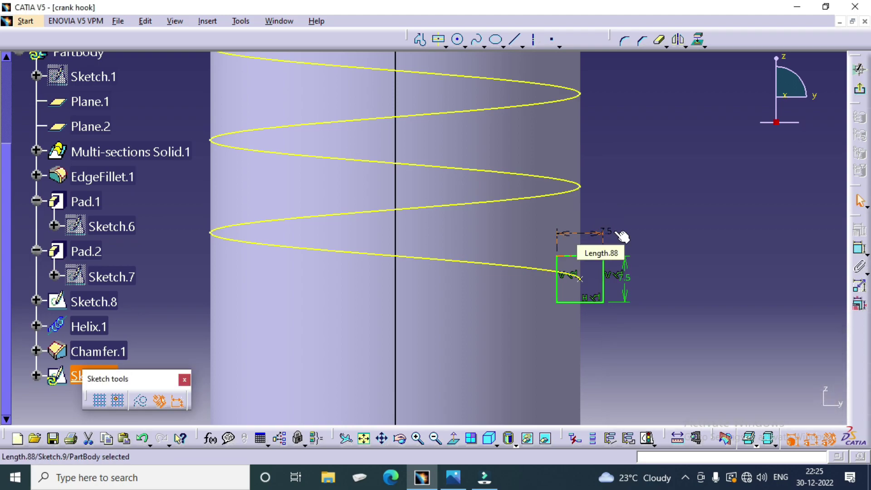
{"action": "left_click", "coordinate": [672, 231]}
Delete the projected helix curve from the profile sketch and exit the sketch.
{"action": "middle_click_drag", "start_coordinate": [654, 228], "coordinate": [648, 254]}
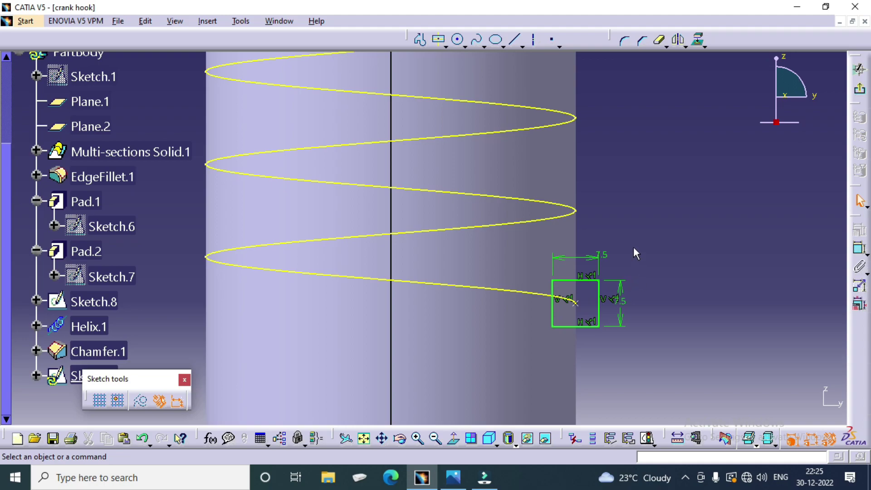
{"action": "left_click", "coordinate": [487, 289]}
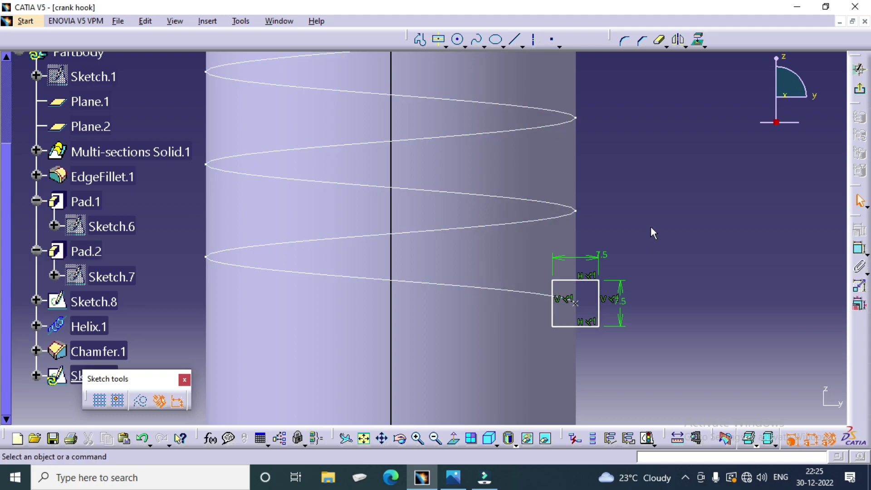
{"action": "middle_click_drag", "start_coordinate": [632, 209], "coordinate": [447, 318]}
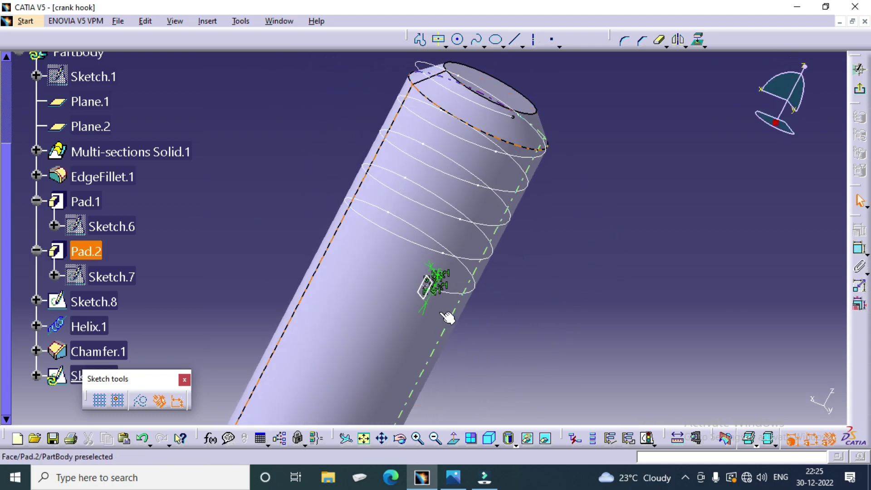
{"action": "left_click", "coordinate": [859, 69]}
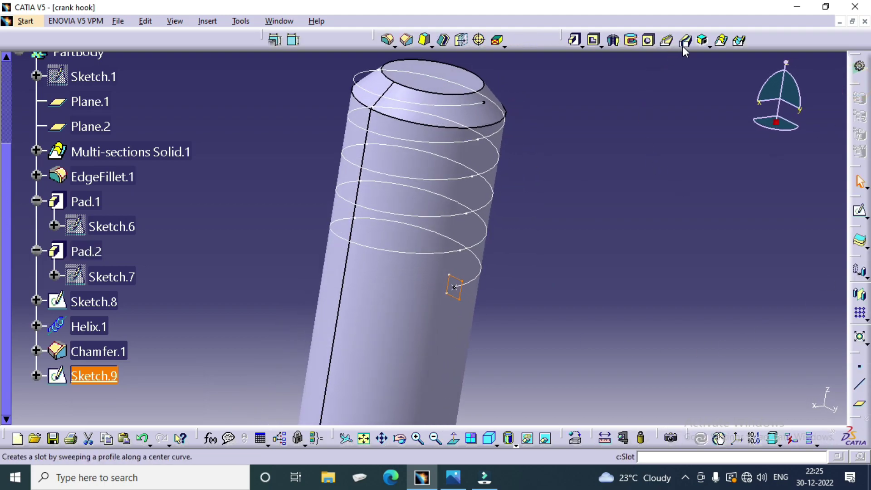
Cut the shank's thread with a Slot that sweeps the square profile Sketch.9 along the center curve Helix.1, using Keep angle.
{"action": "left_click", "coordinate": [685, 42]}
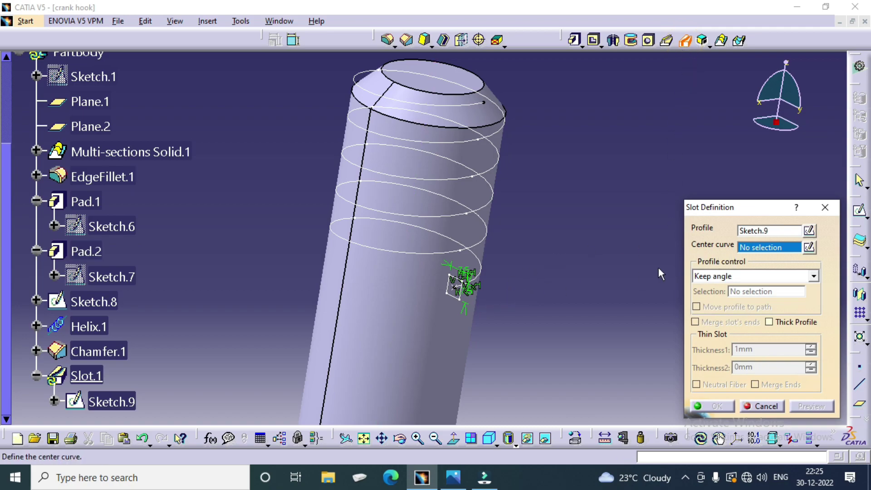
{"action": "left_click", "coordinate": [824, 209]}
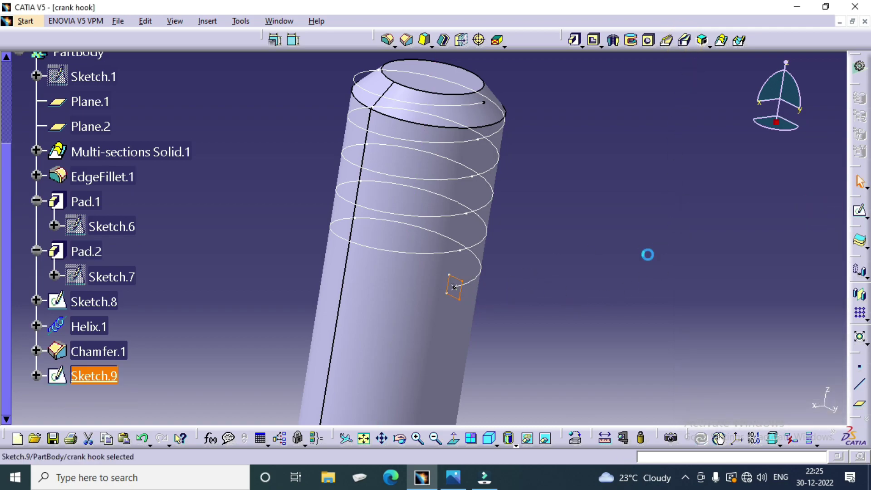
{"action": "left_click", "coordinate": [686, 40]}
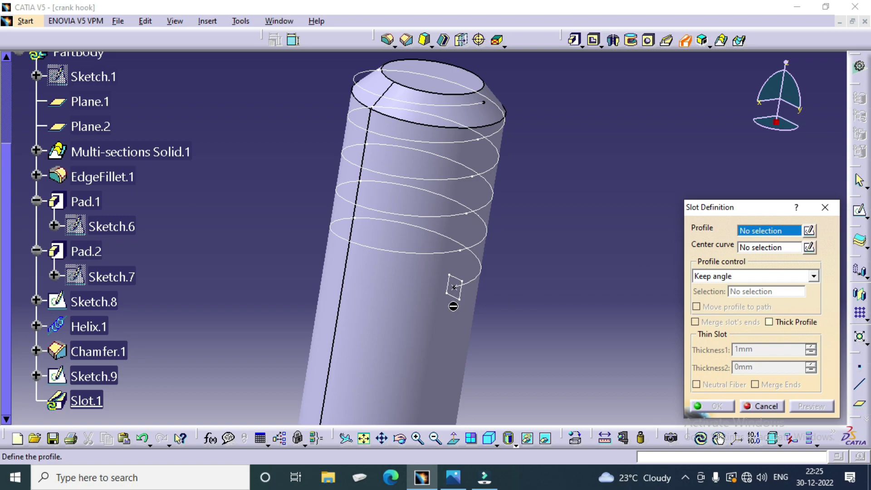
{"action": "left_click", "coordinate": [459, 294]}
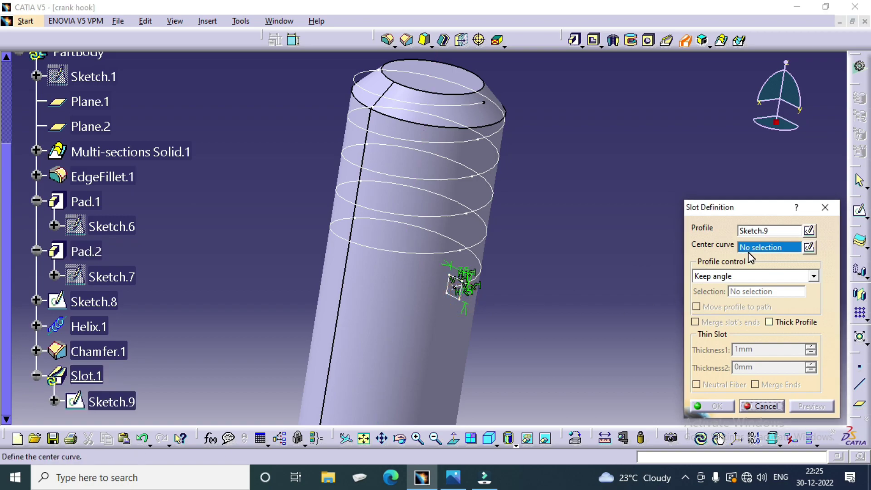
{"action": "left_click", "coordinate": [480, 277]}
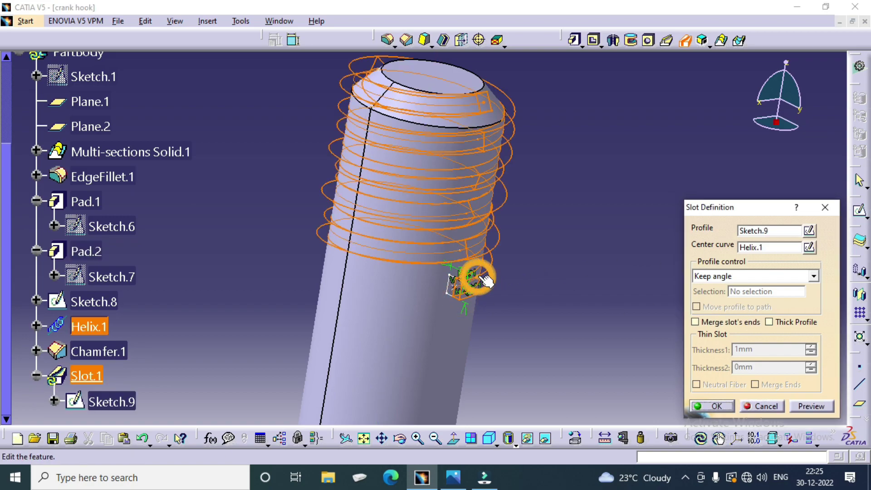
{"action": "left_click", "coordinate": [812, 406]}
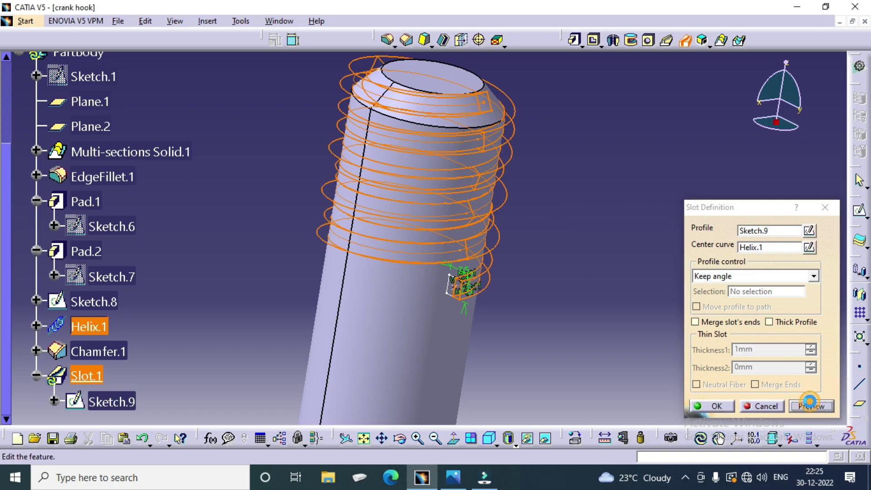
{"action": "left_click", "coordinate": [716, 405]}
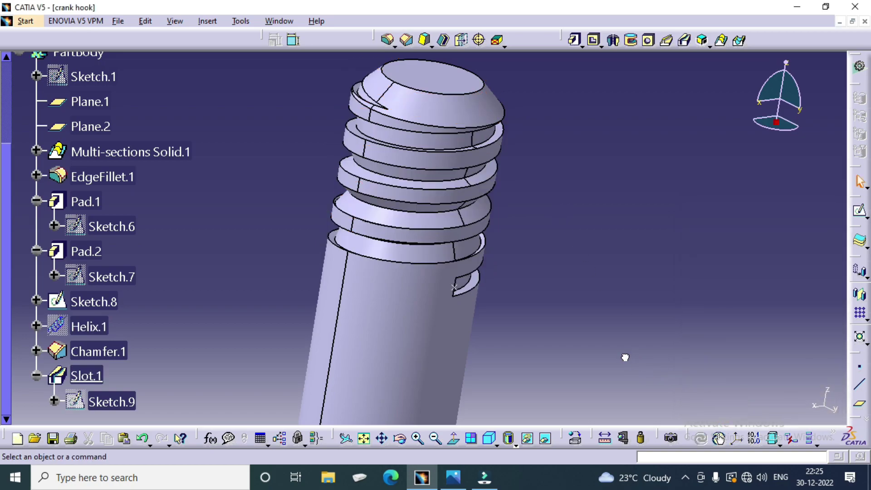
{"action": "middle_click_drag", "start_coordinate": [449, 254], "coordinate": [439, 327]}
{"action": "middle_click_drag", "start_coordinate": [258, 287], "coordinate": [575, 364]}
{"action": "middle_click_drag", "start_coordinate": [379, 346], "coordinate": [412, 363]}
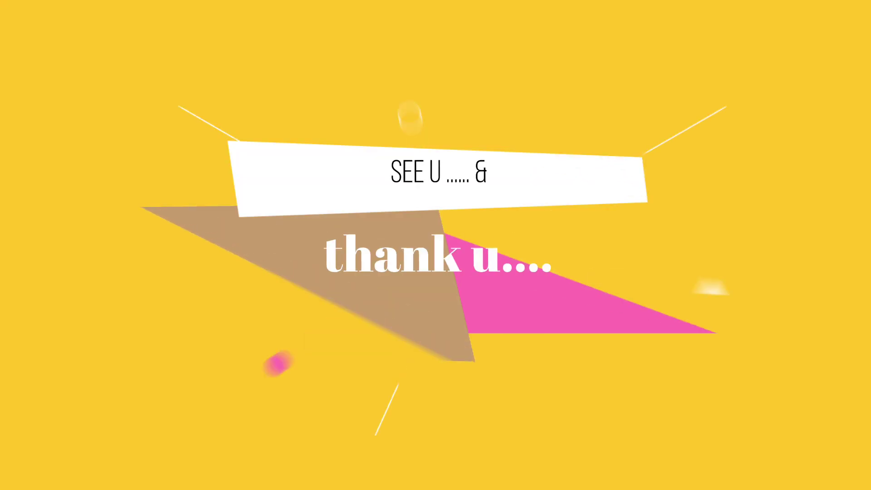